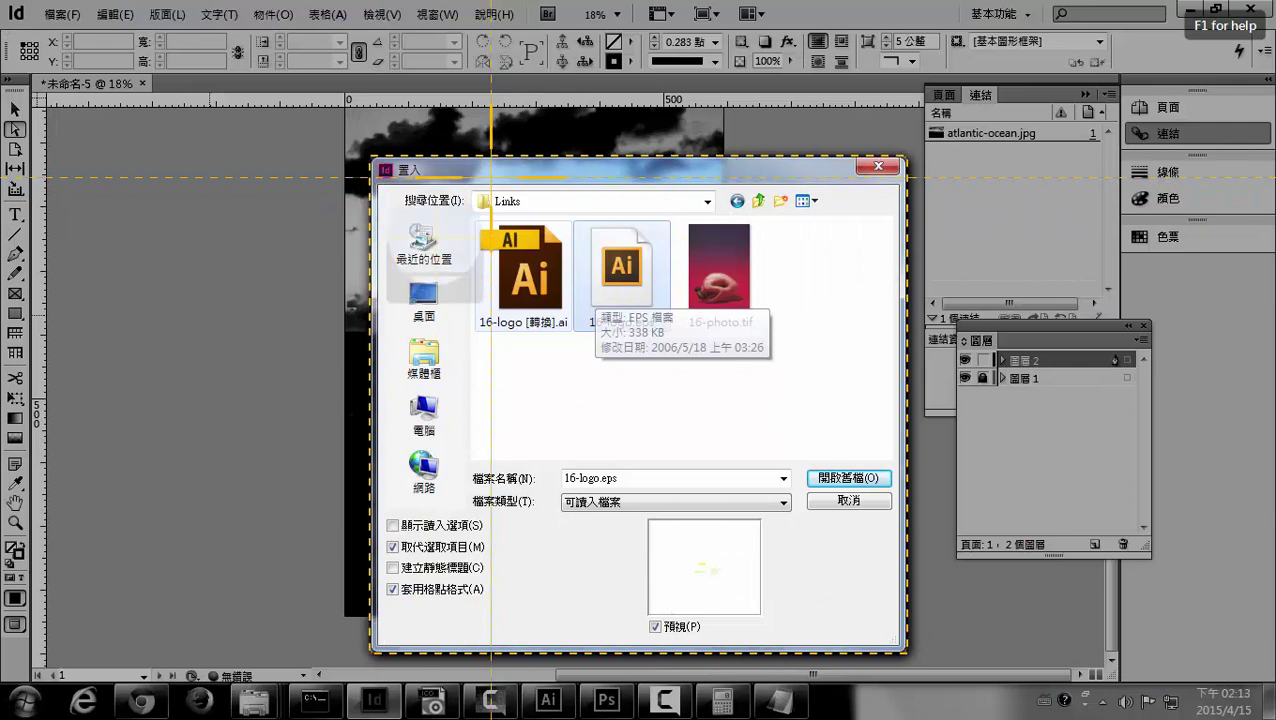
# - Capture a screenshot of the file selection window, and place 16-logo.eps from the Links folder onto the page
pyautogui.click(488, 182)
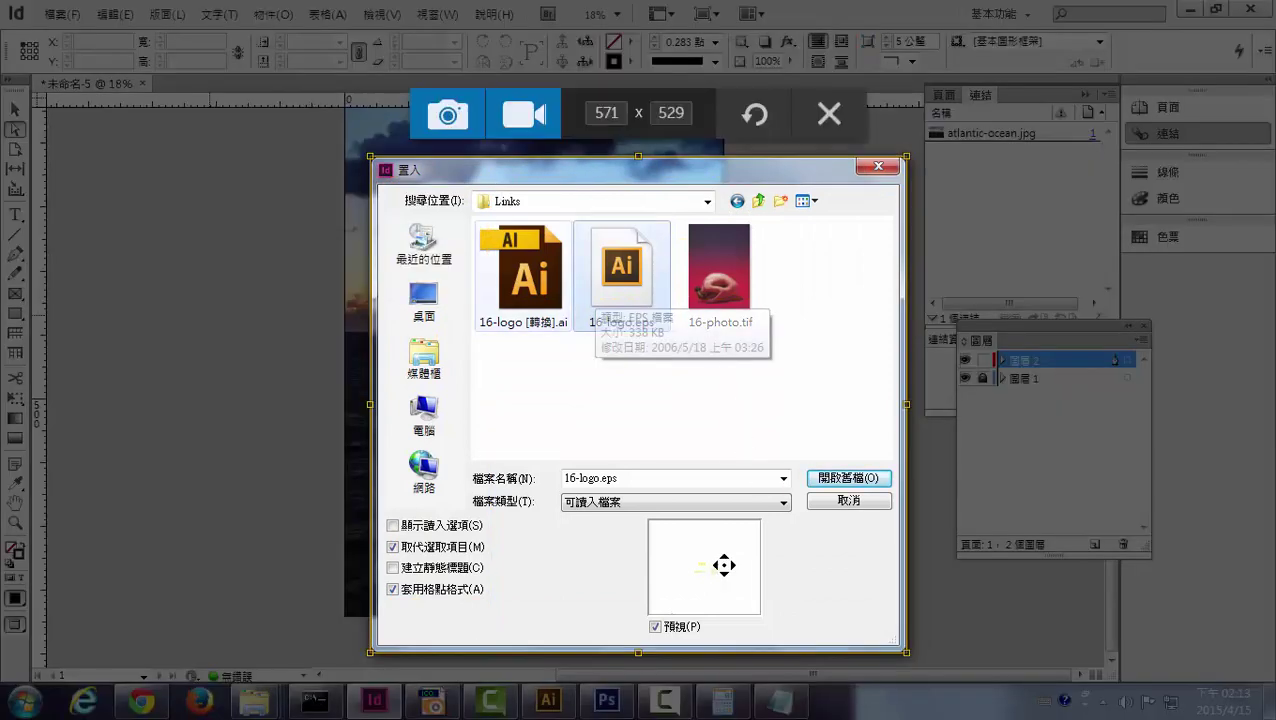
pyautogui.hotkey('shift', 'c')
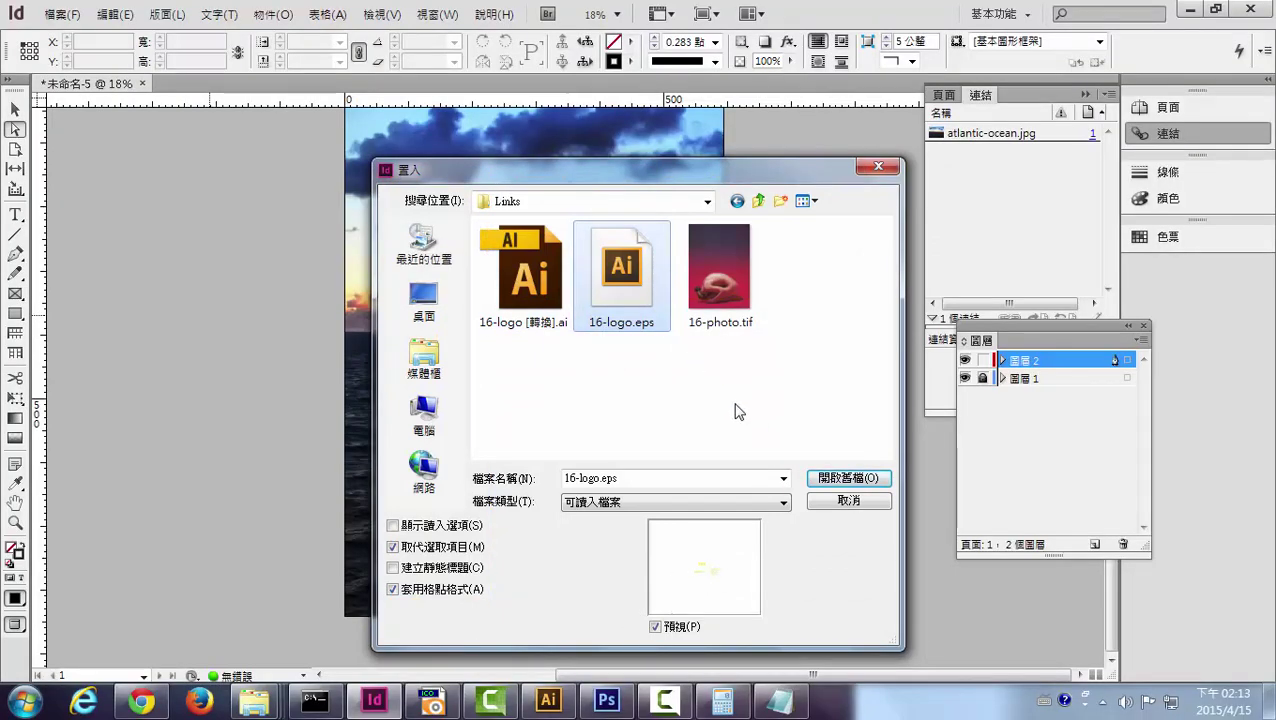
pyautogui.click(835, 480)
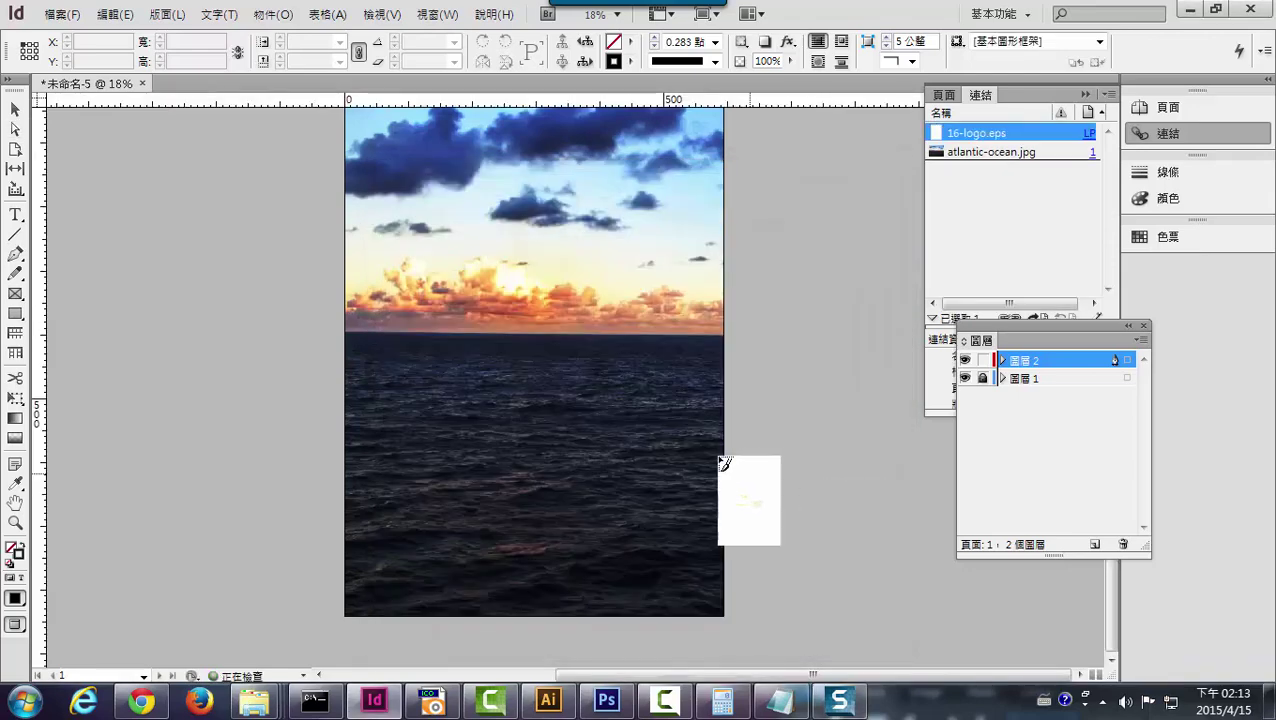
pyautogui.click(410, 284)
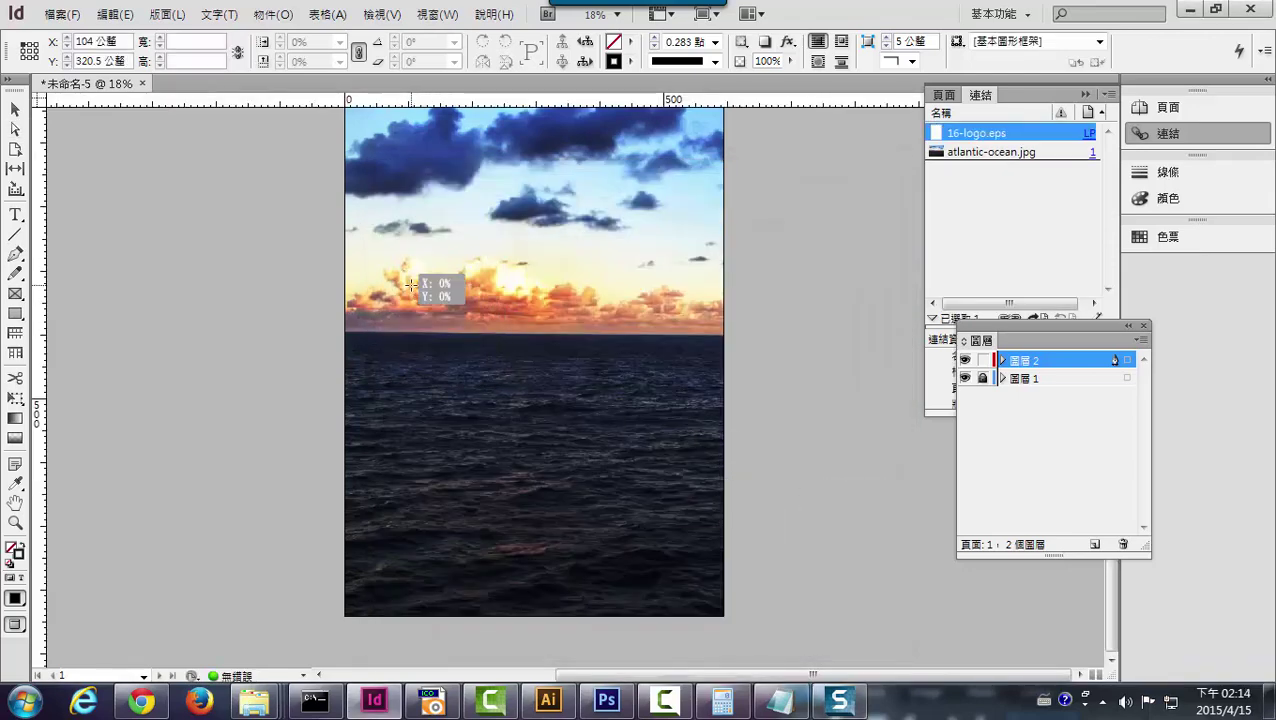
pyautogui.moveTo(575, 478); pyautogui.dragTo(560, 405)
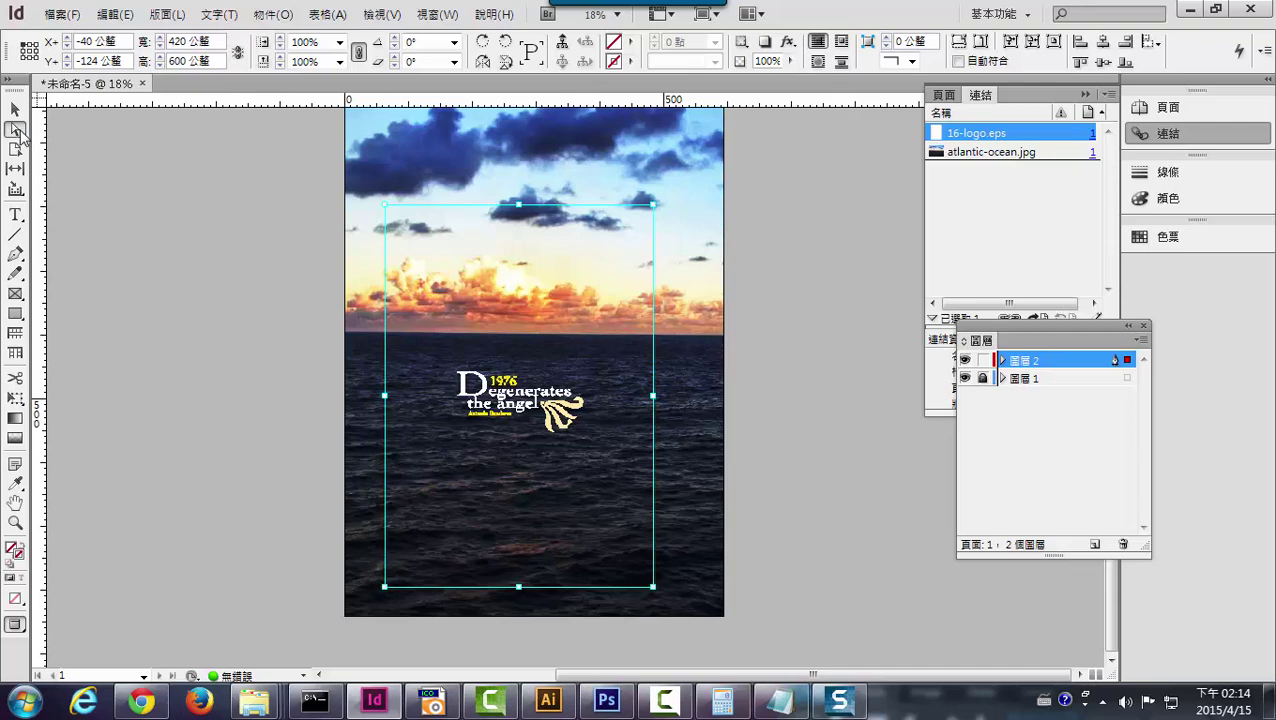
# - Scale the placed logo proportionally to about 137% and position it in the middle of the page, just below the horizon
pyautogui.click(850, 456)
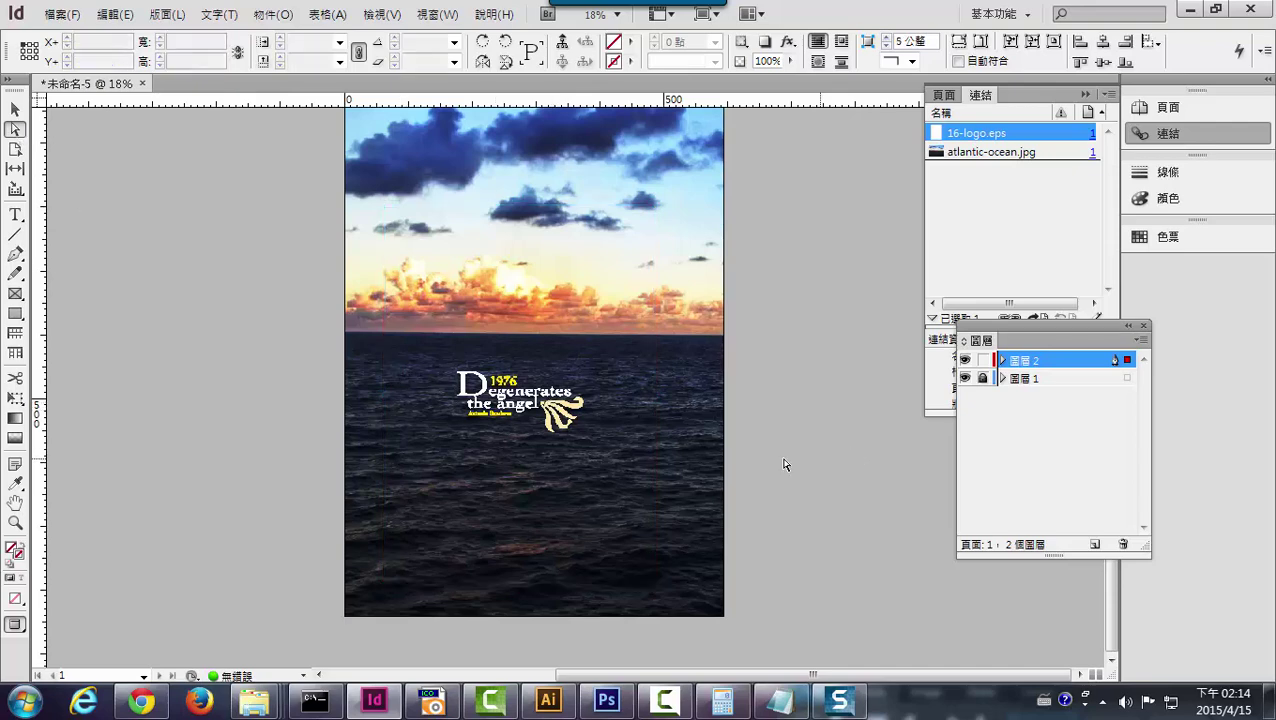
pyautogui.click(640, 250)
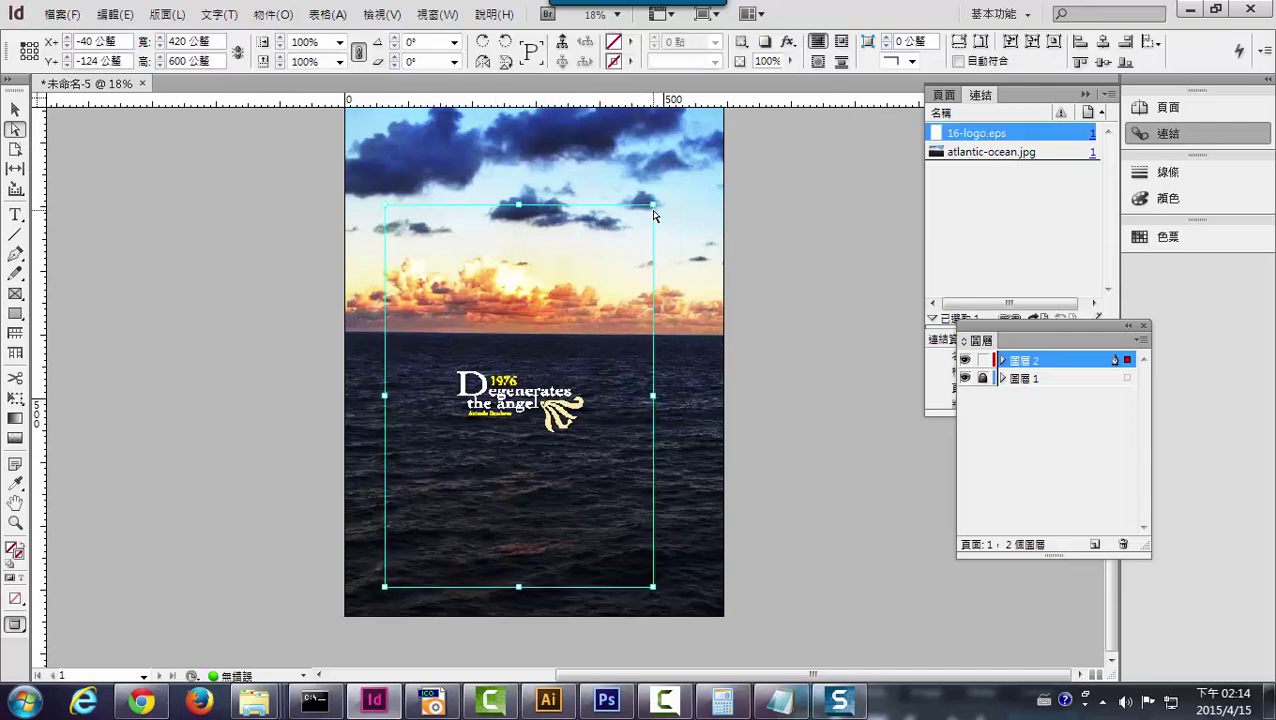
pyautogui.moveTo(653, 206); pyautogui.dragTo(712, 178)
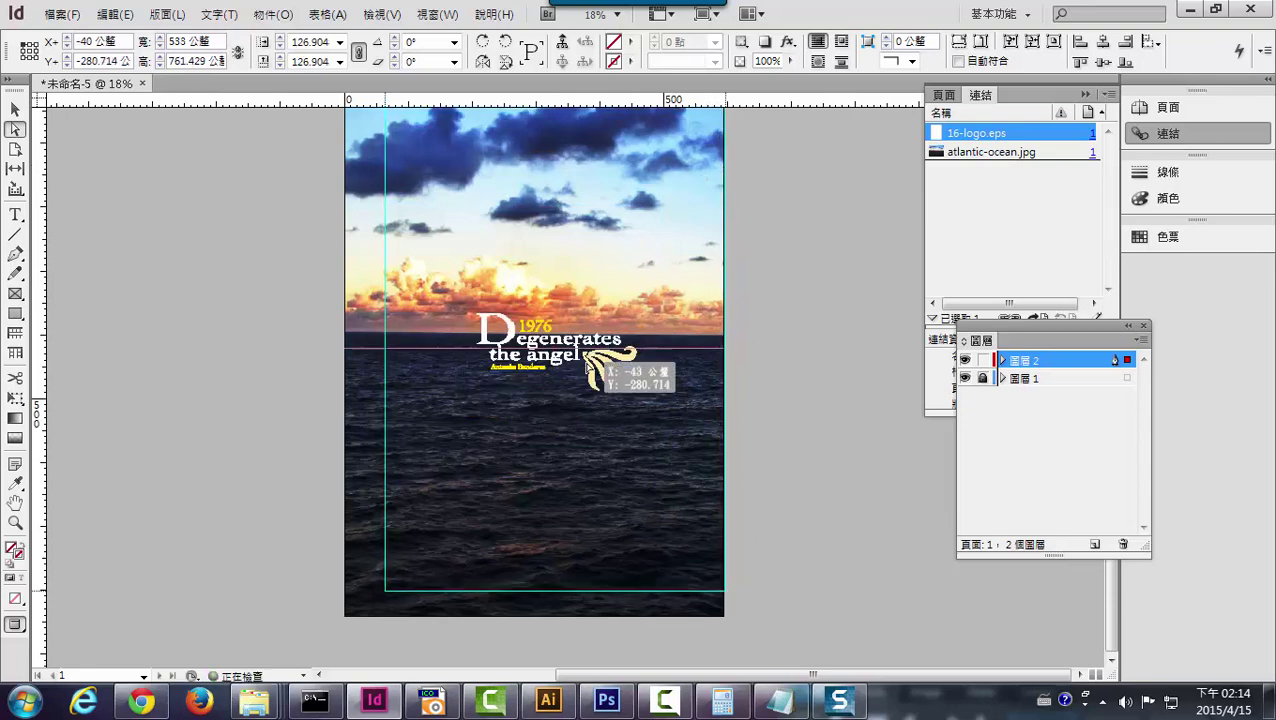
pyautogui.moveTo(600, 345); pyautogui.dragTo(546, 378)
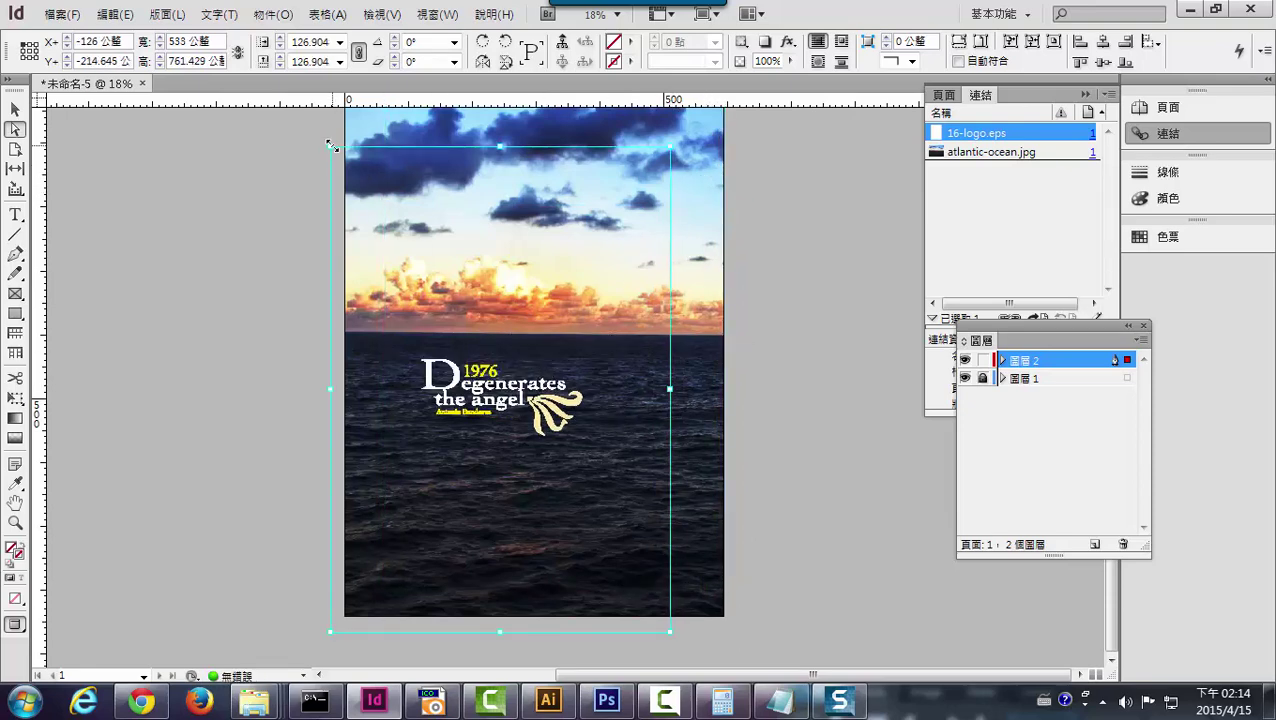
pyautogui.moveTo(330, 145); pyautogui.dragTo(296, 114)
pyautogui.moveTo(463, 389); pyautogui.dragTo(525, 420)
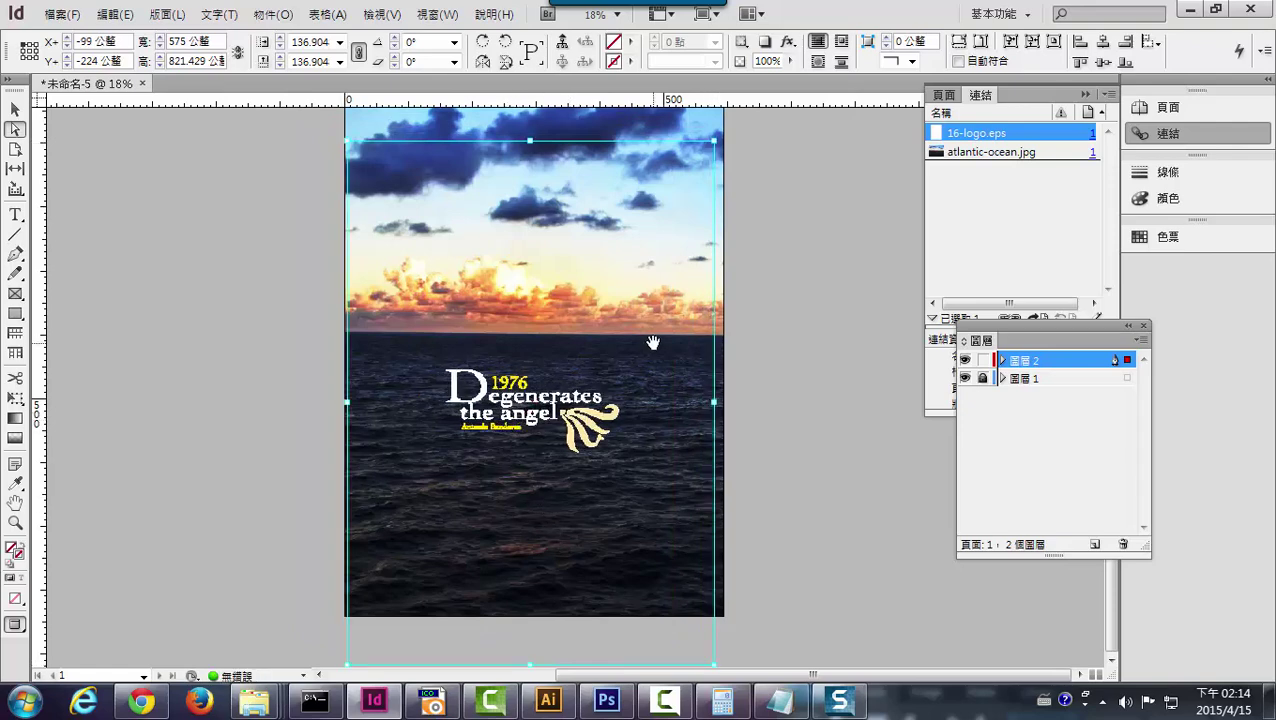
# - Capture a screenshot of the InDesign workspace showing the enlarged logo on the page
pyautogui.press('Print')
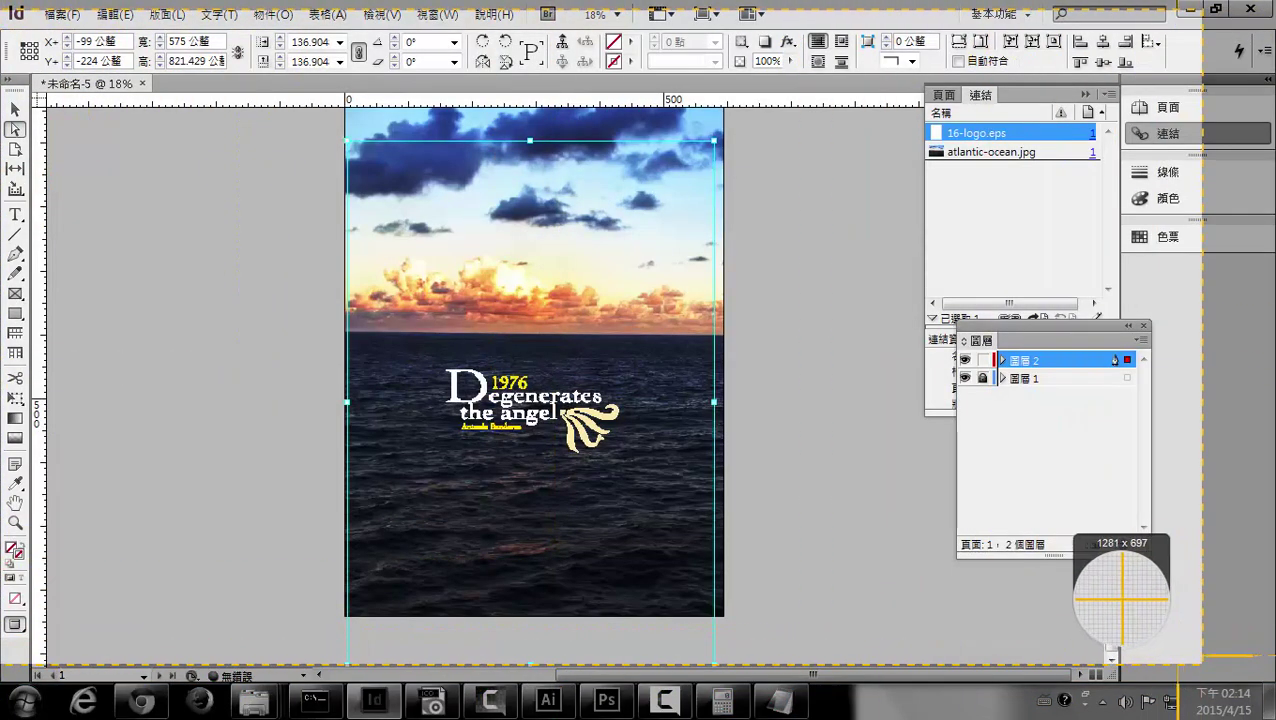
pyautogui.click(1128, 660)
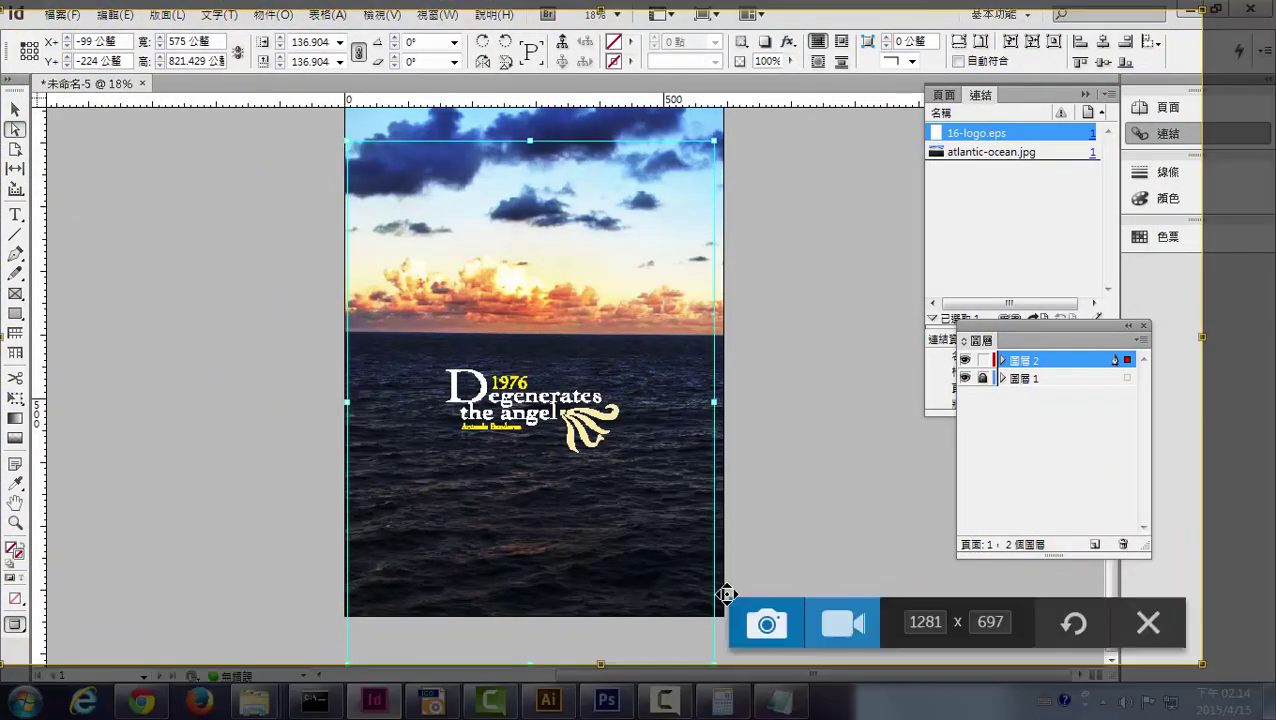
pyautogui.click(765, 625)
# - Capture the logo's Edit With options, and open the logo in Adobe Illustrator CS6 with the legacy artboard and crop area converted to artboards
pyautogui.rightClick(538, 412)
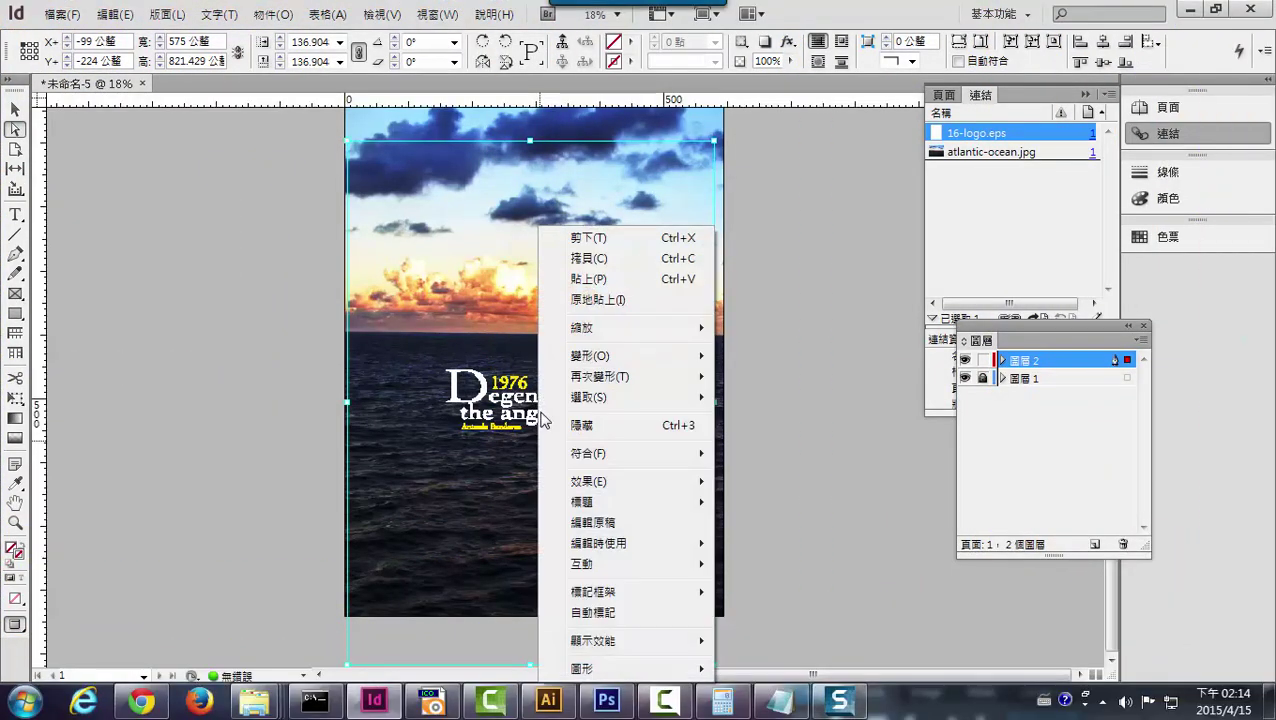
pyautogui.moveTo(620, 543)
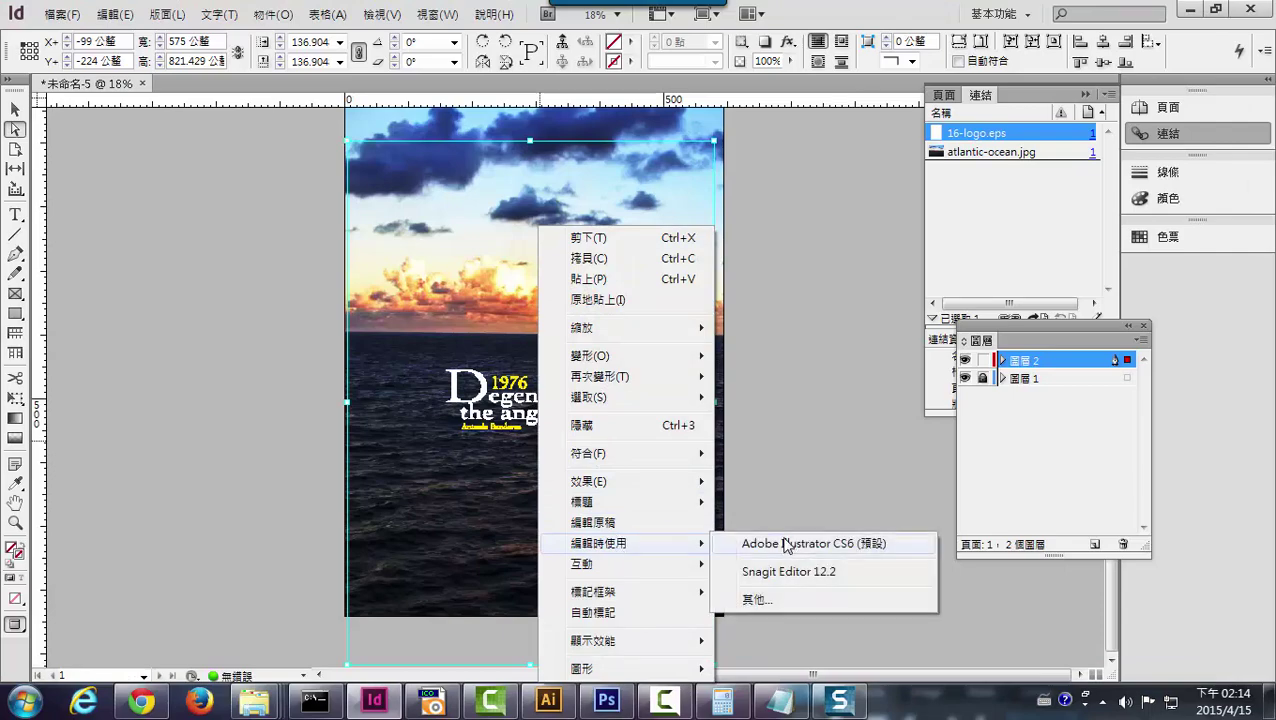
pyautogui.press('Print')
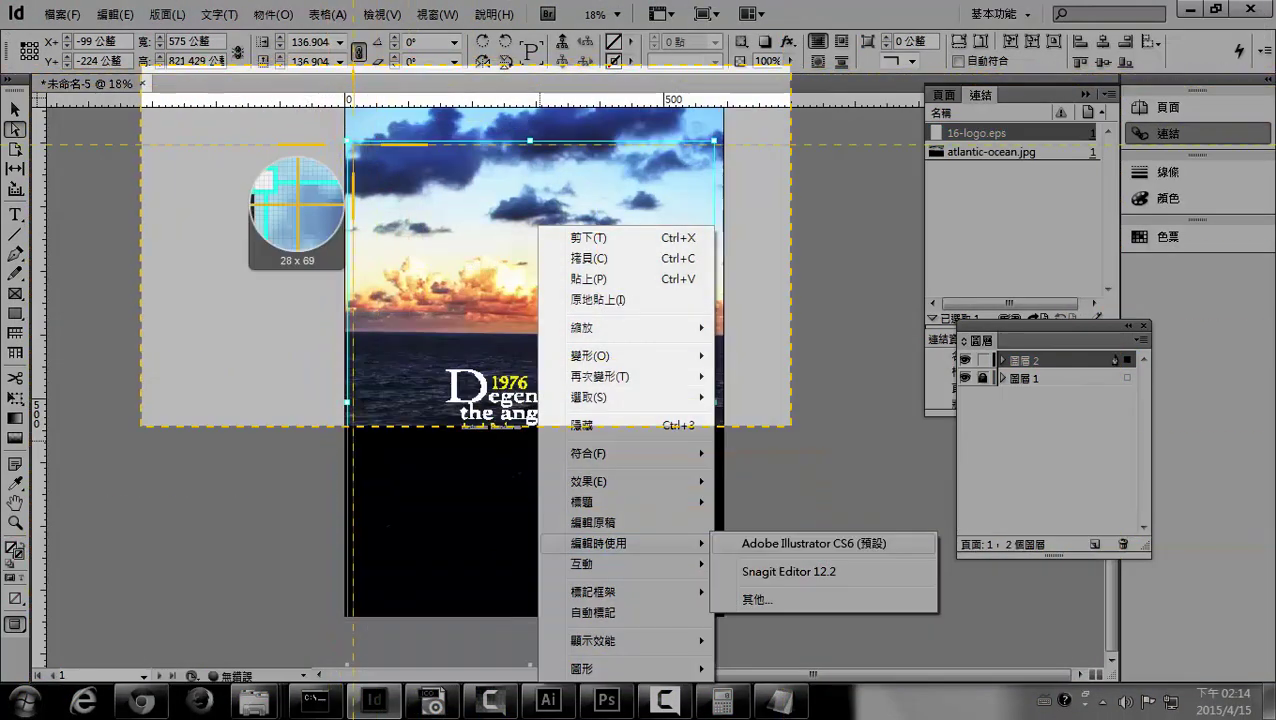
pyautogui.click(940, 600)
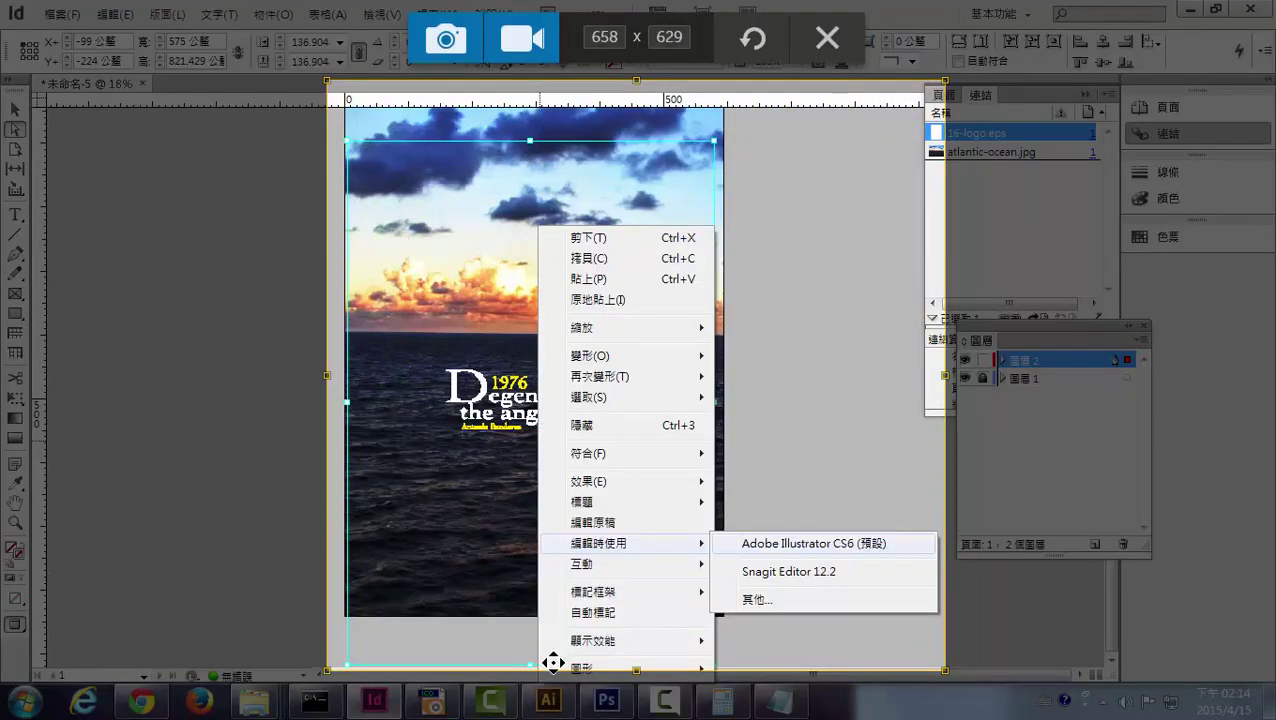
pyautogui.click(446, 38)
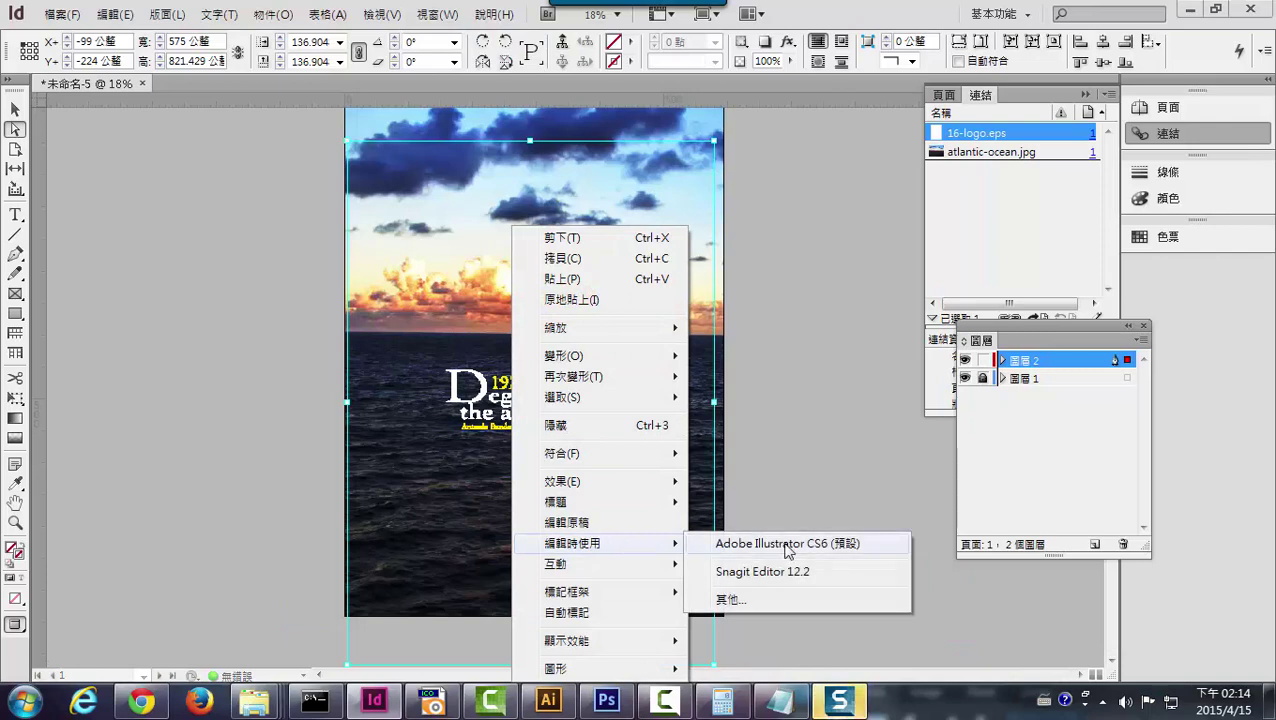
pyautogui.click(786, 543)
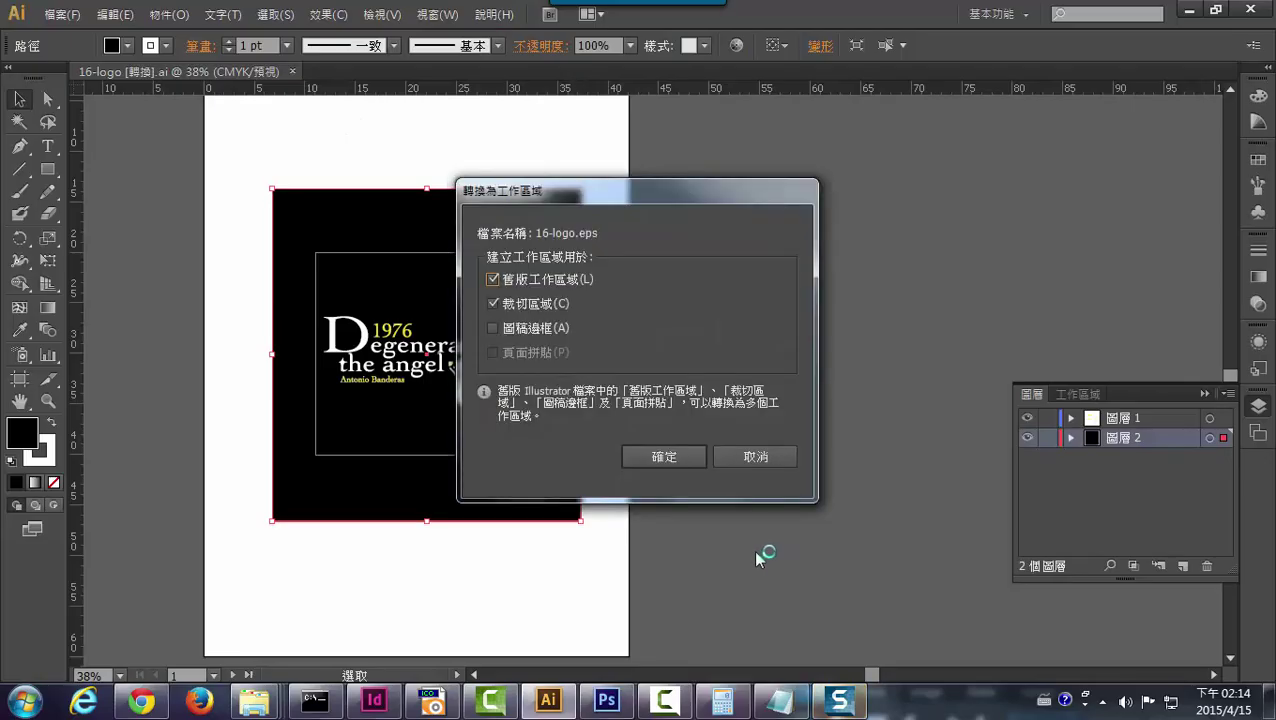
pyautogui.click(643, 459)
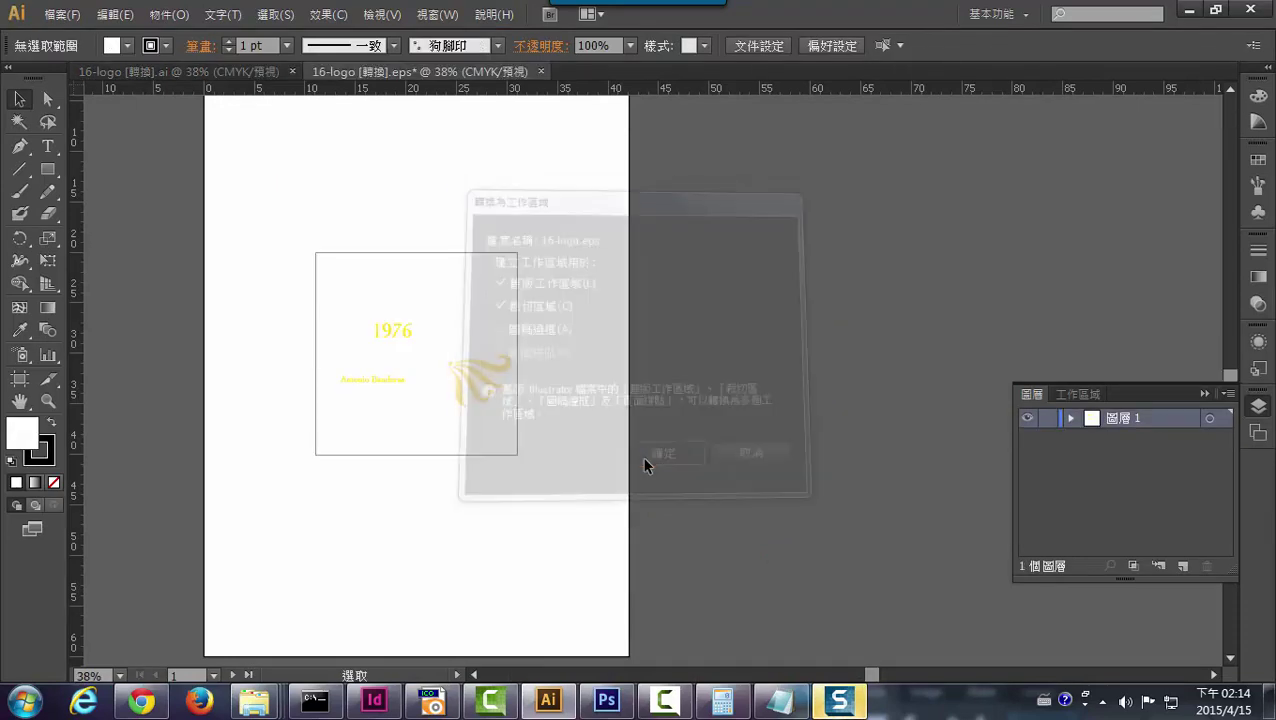
# - Draw a black-filled, white-stroked rectangle around the logo on a new layer, and move that layer beneath the logo's layer
pyautogui.click(1182, 566)
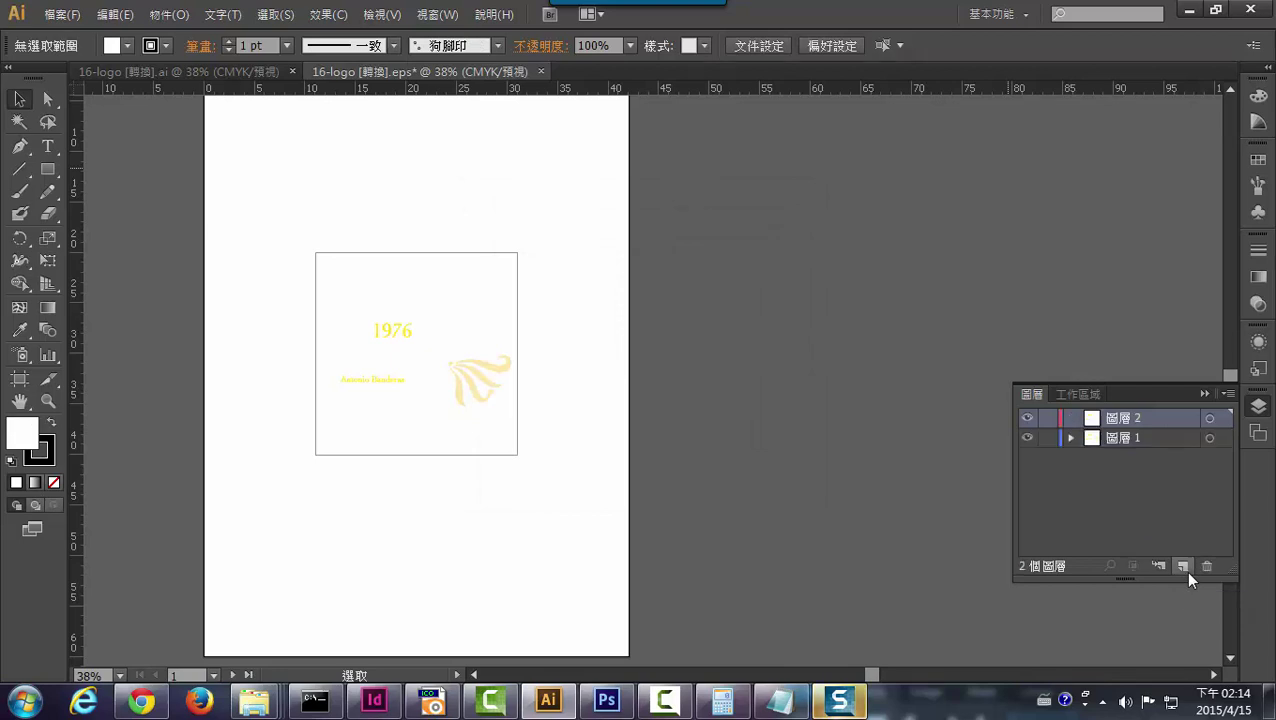
pyautogui.click(47, 170)
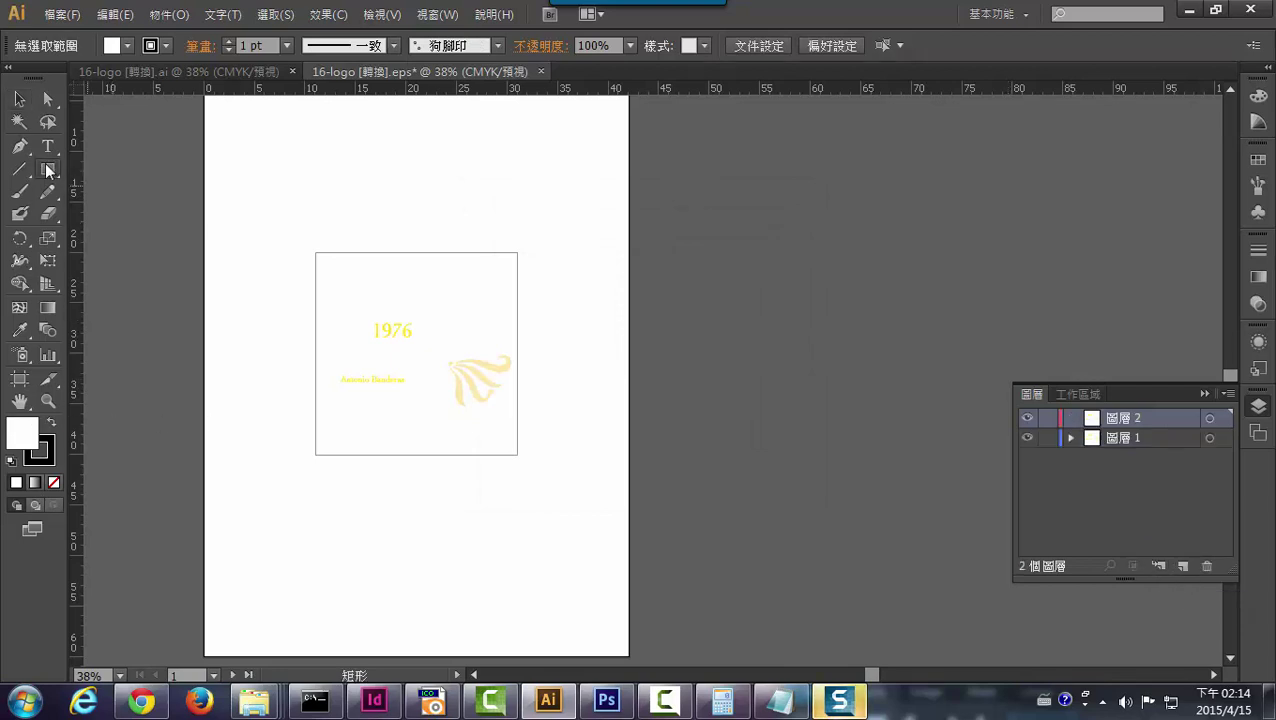
pyautogui.moveTo(265, 209); pyautogui.dragTo(604, 520)
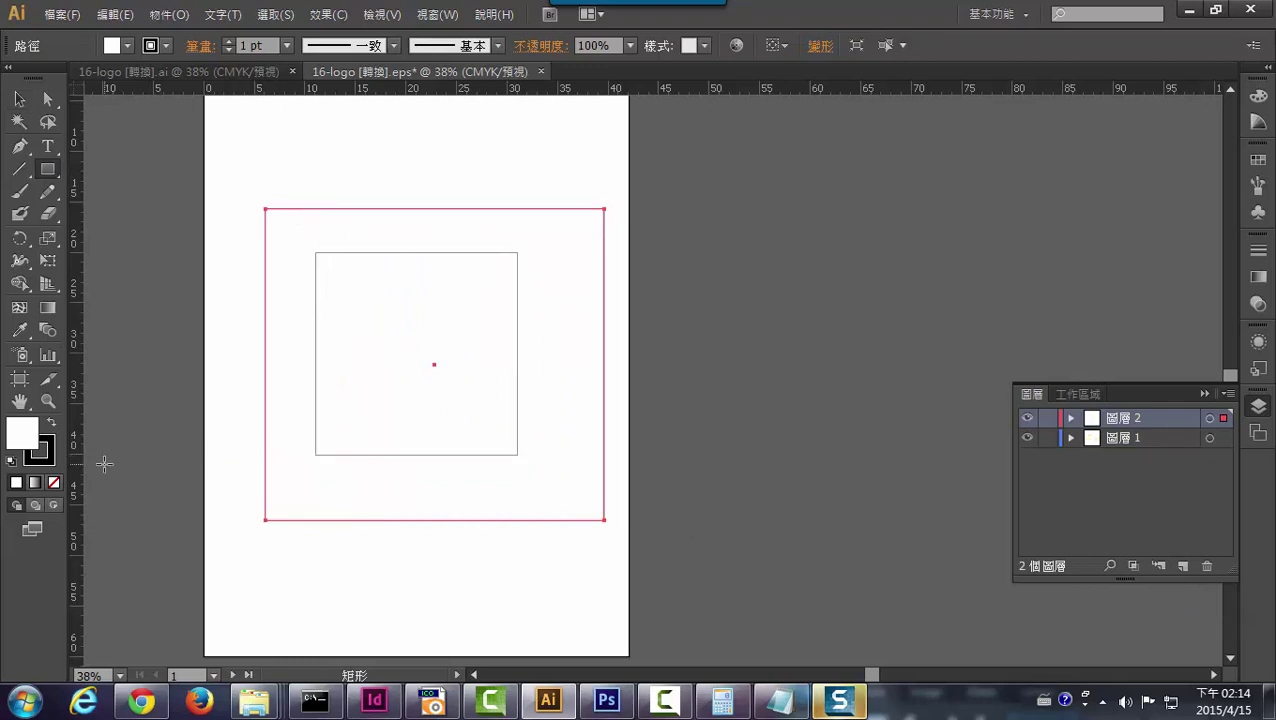
pyautogui.click(54, 424)
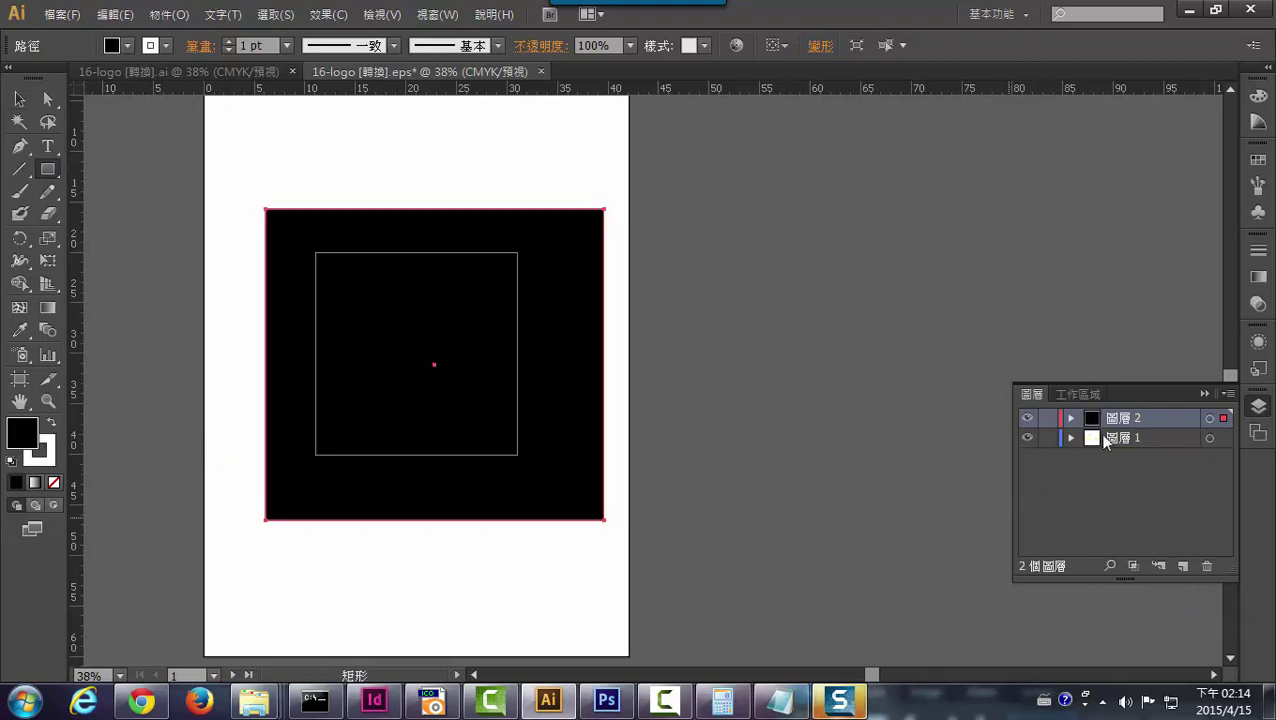
pyautogui.moveTo(1118, 418); pyautogui.dragTo(1105, 451)
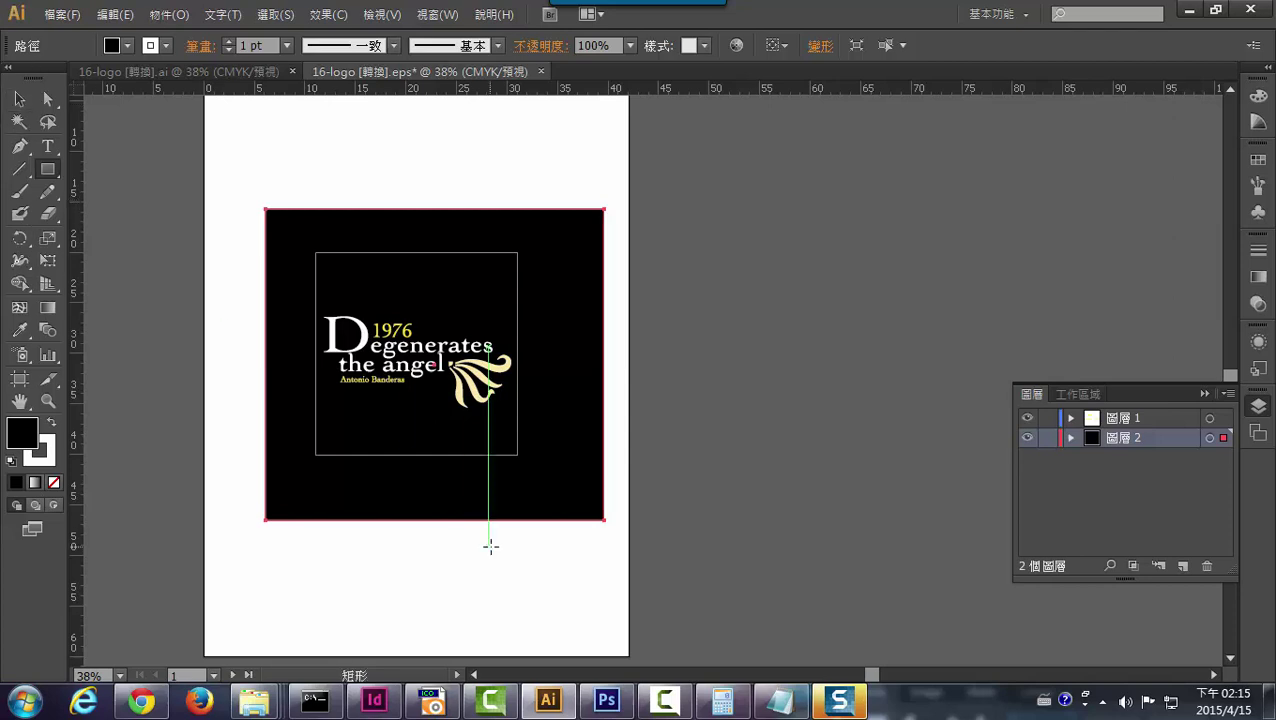
# - Draw a horizontal white line about 10 cm long below the logo text and set its stroke to 3 pt
pyautogui.press('v')
pyautogui.click(19, 168)
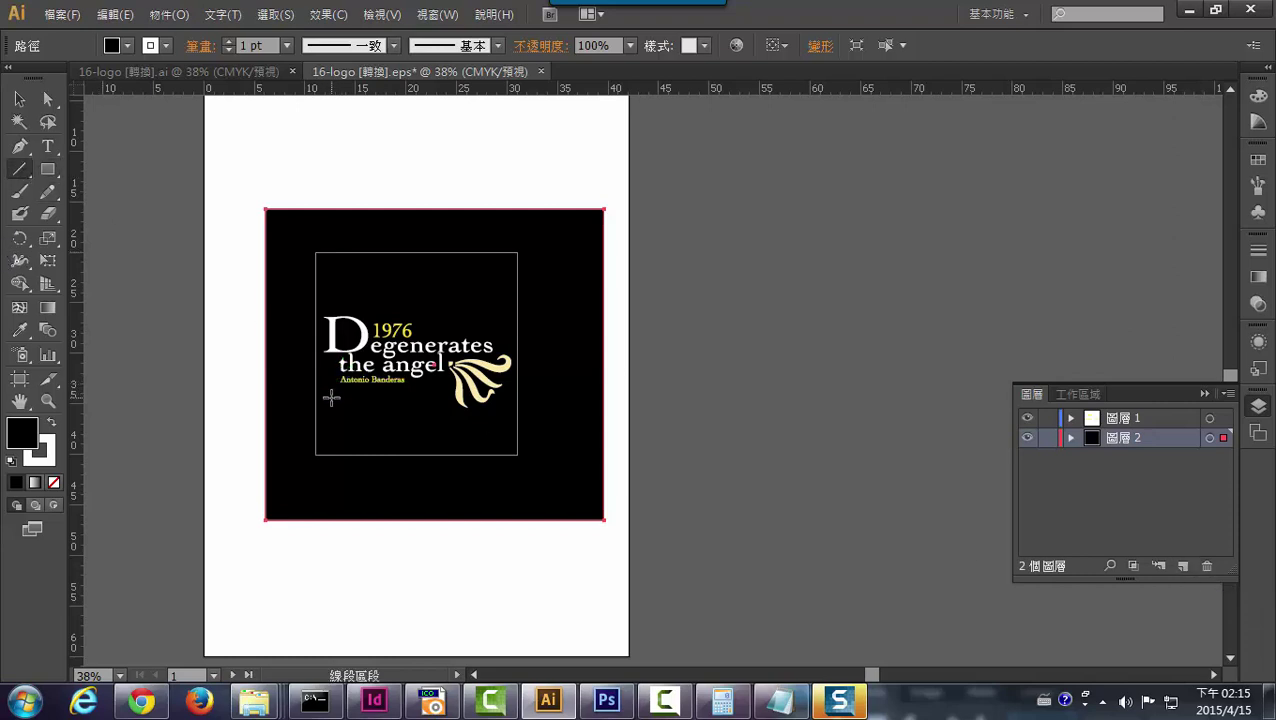
pyautogui.moveTo(331, 398); pyautogui.dragTo(435, 397)
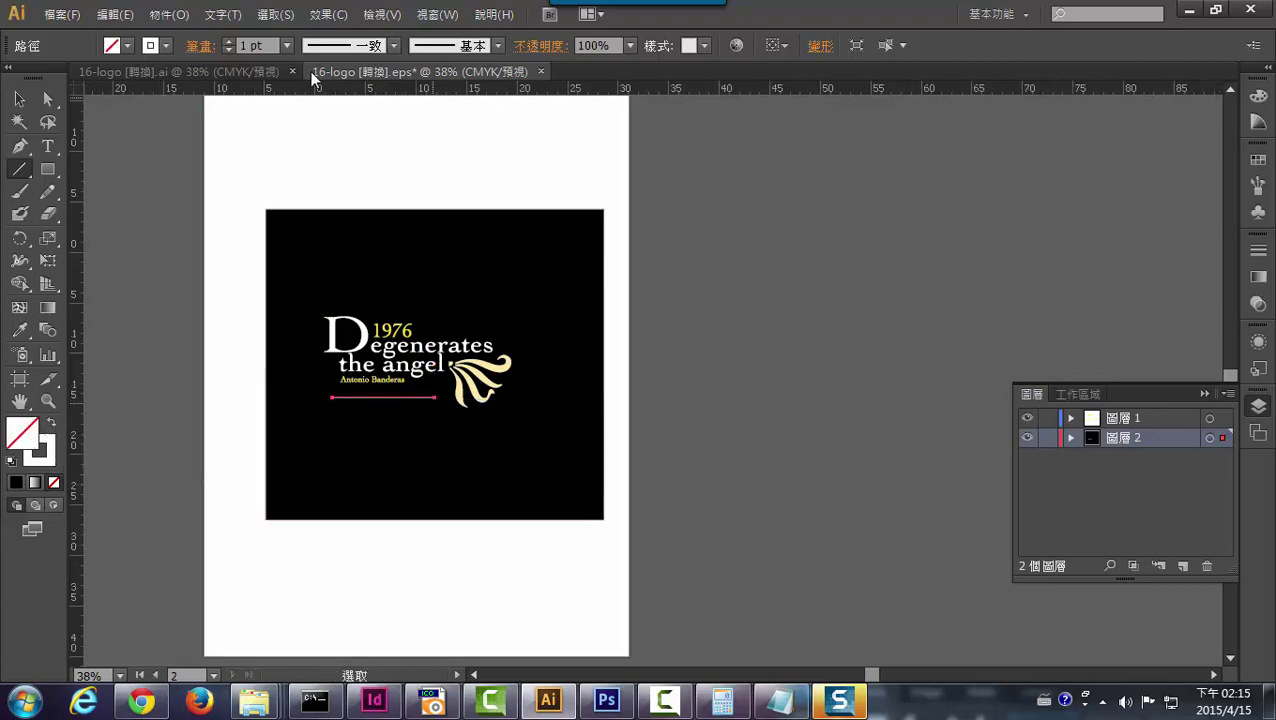
pyautogui.click(287, 46)
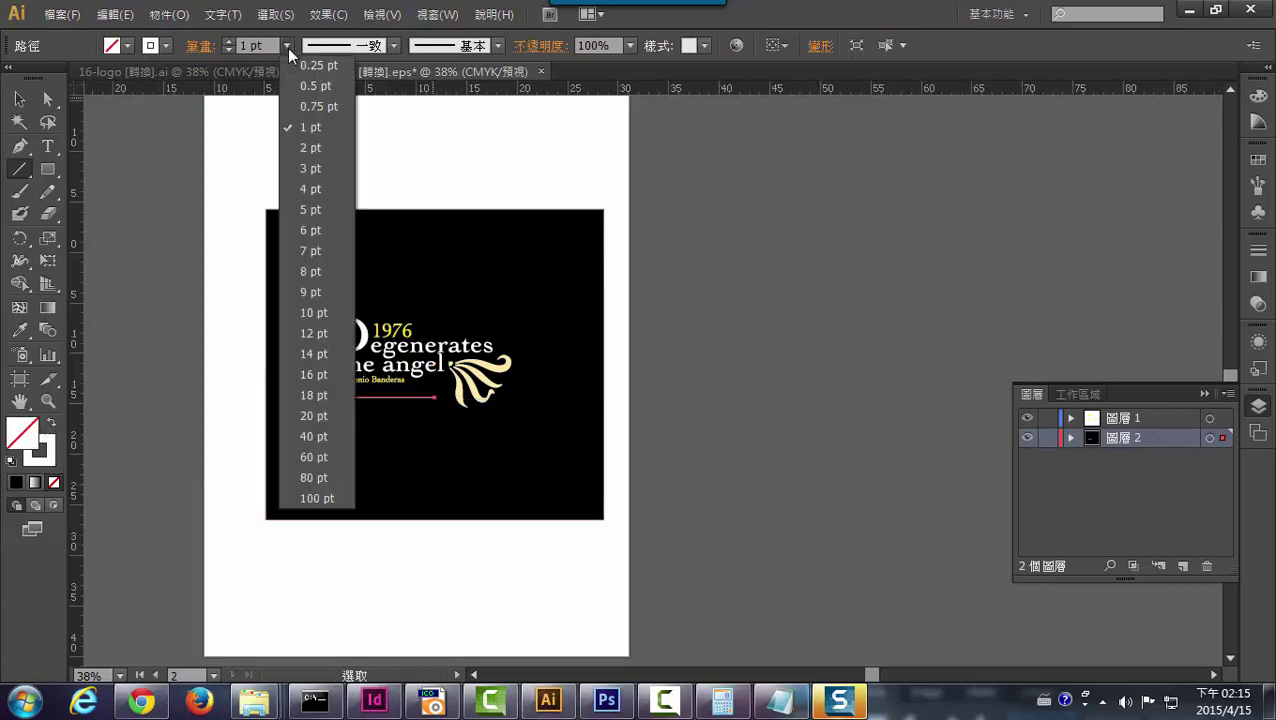
pyautogui.click(311, 169)
pyautogui.click(19, 99)
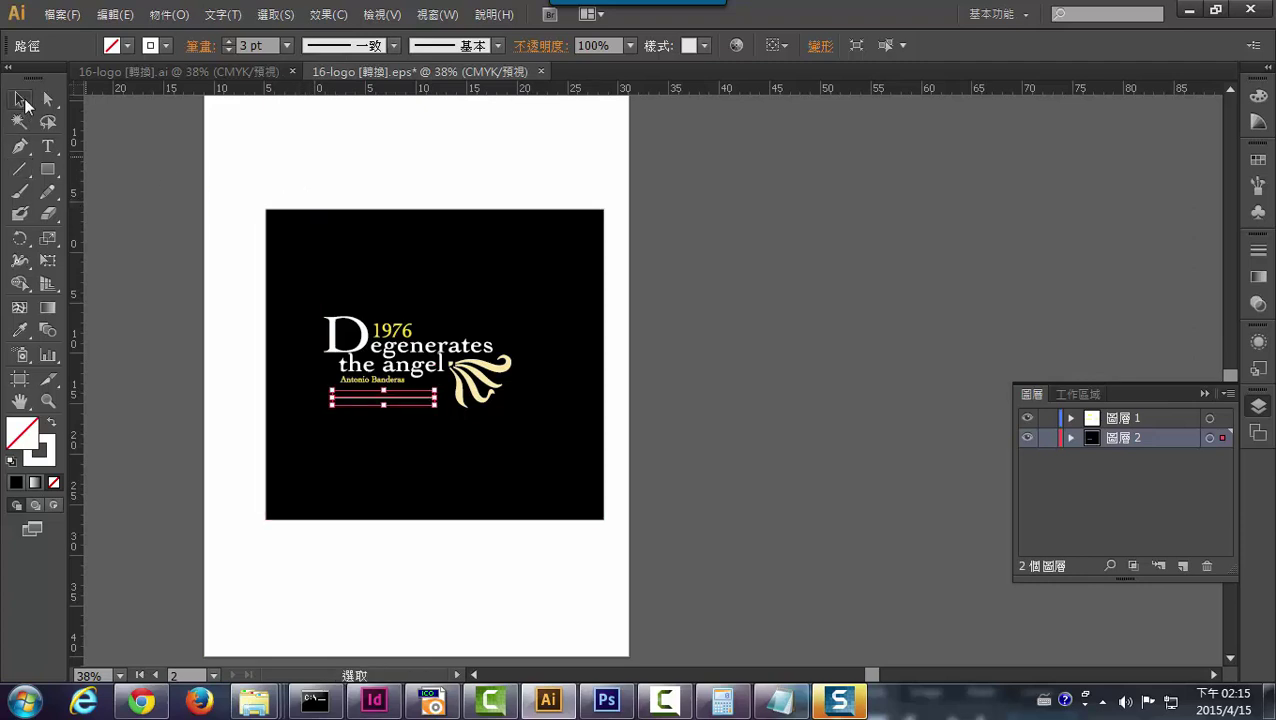
pyautogui.click(721, 387)
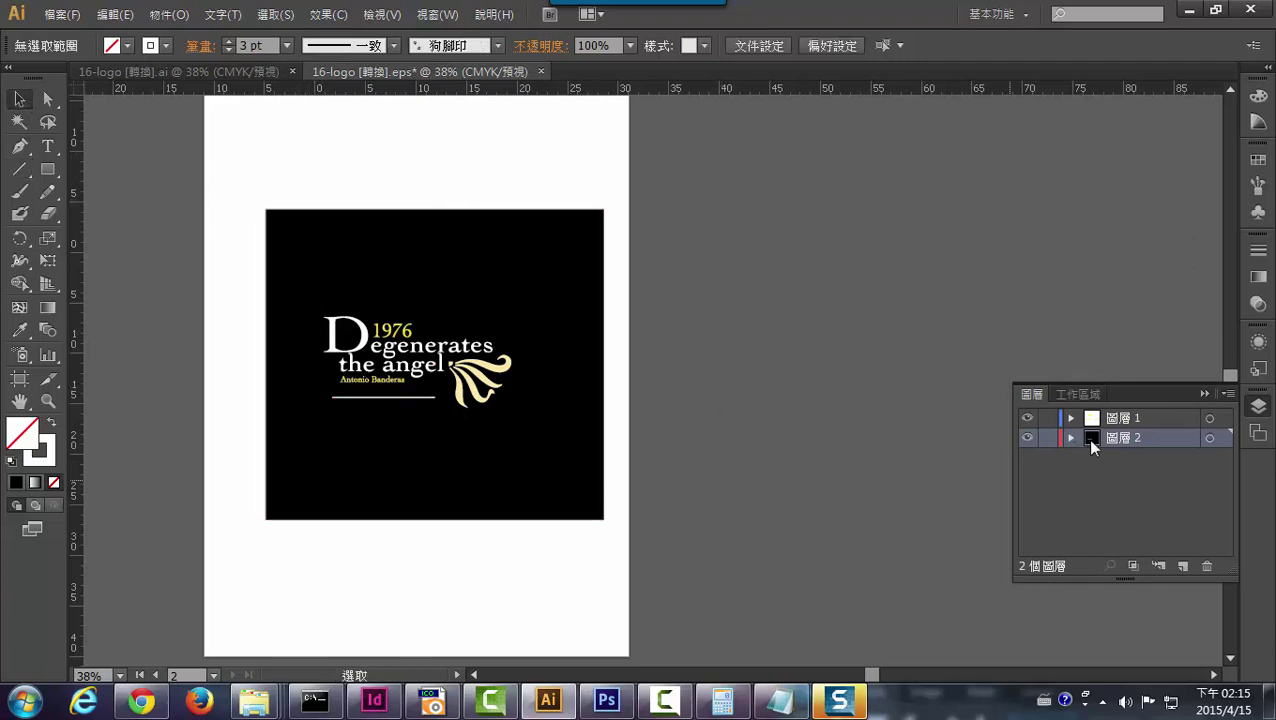
# - Delete the black background rectangle and check the remaining artwork in outline view
pyautogui.click(556, 449)
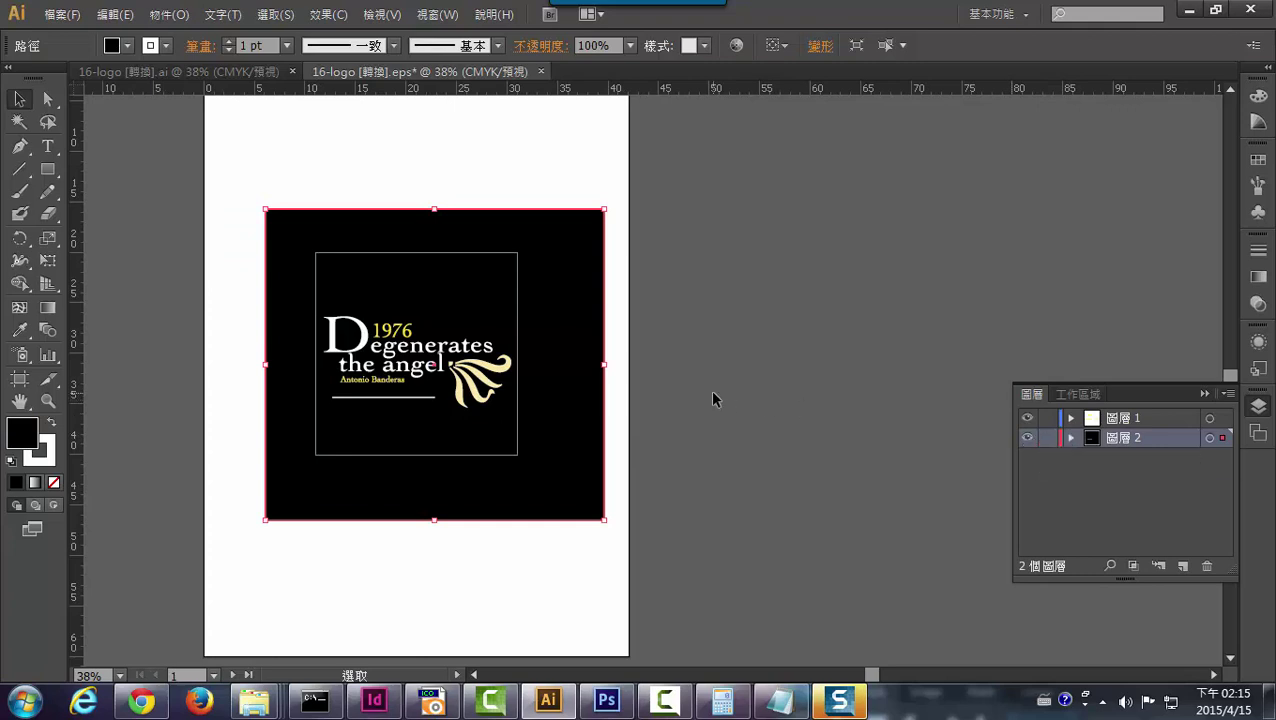
pyautogui.press('Delete')
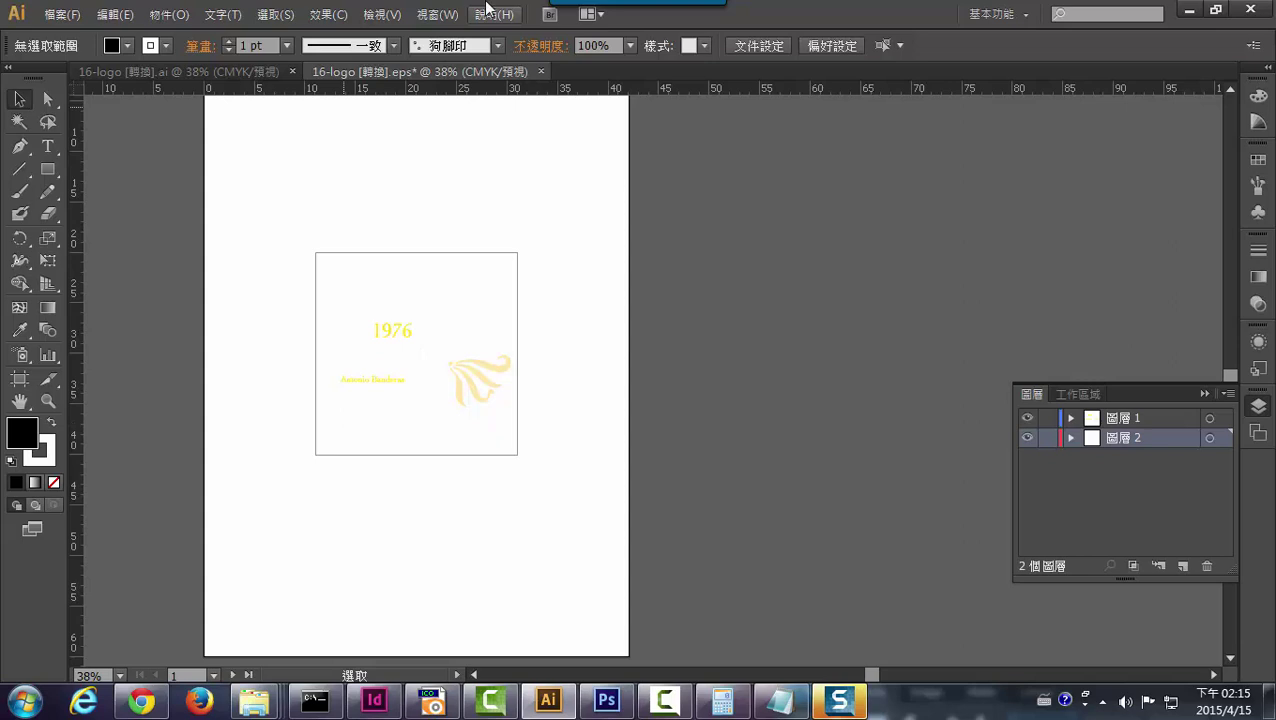
pyautogui.hotkey('ctrl', 'y')
pyautogui.hotkey('ctrl', 'y')
# - Prepare to save the logo as Illustrator EPS under the existing 16-logo.eps in the Links folder, and capture the save settings
pyautogui.click(55, 16)
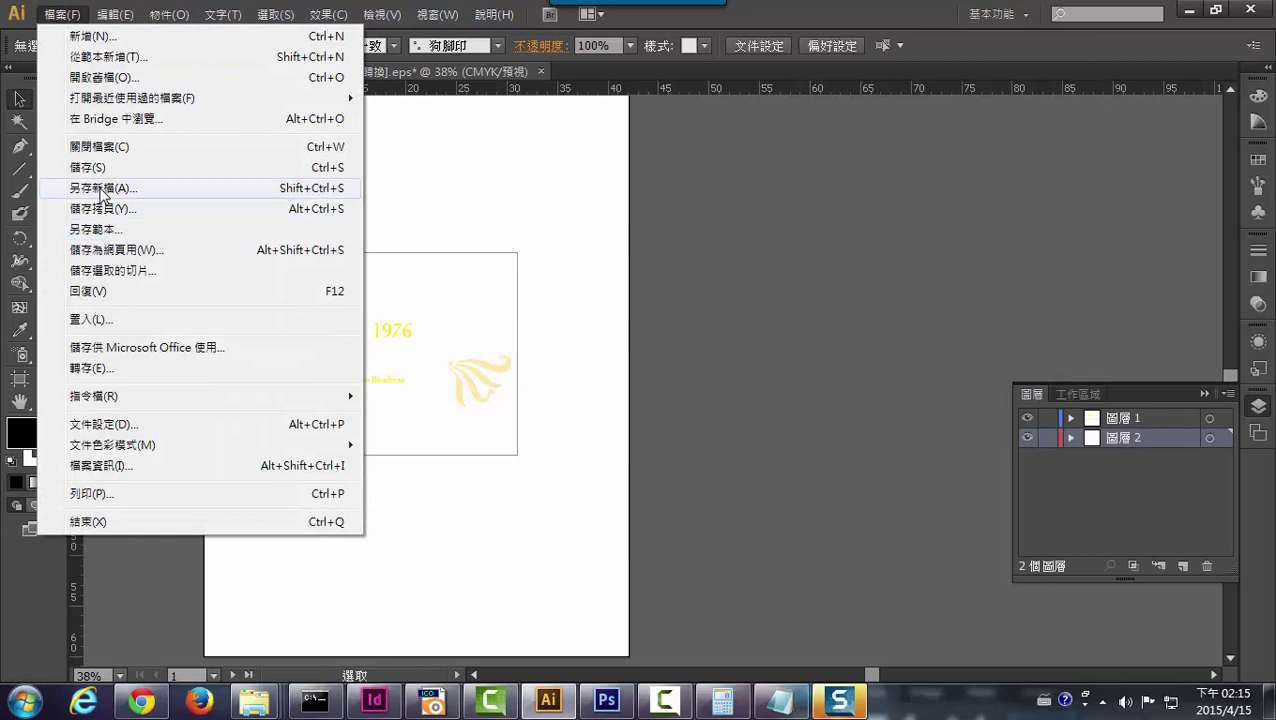
pyautogui.click(105, 189)
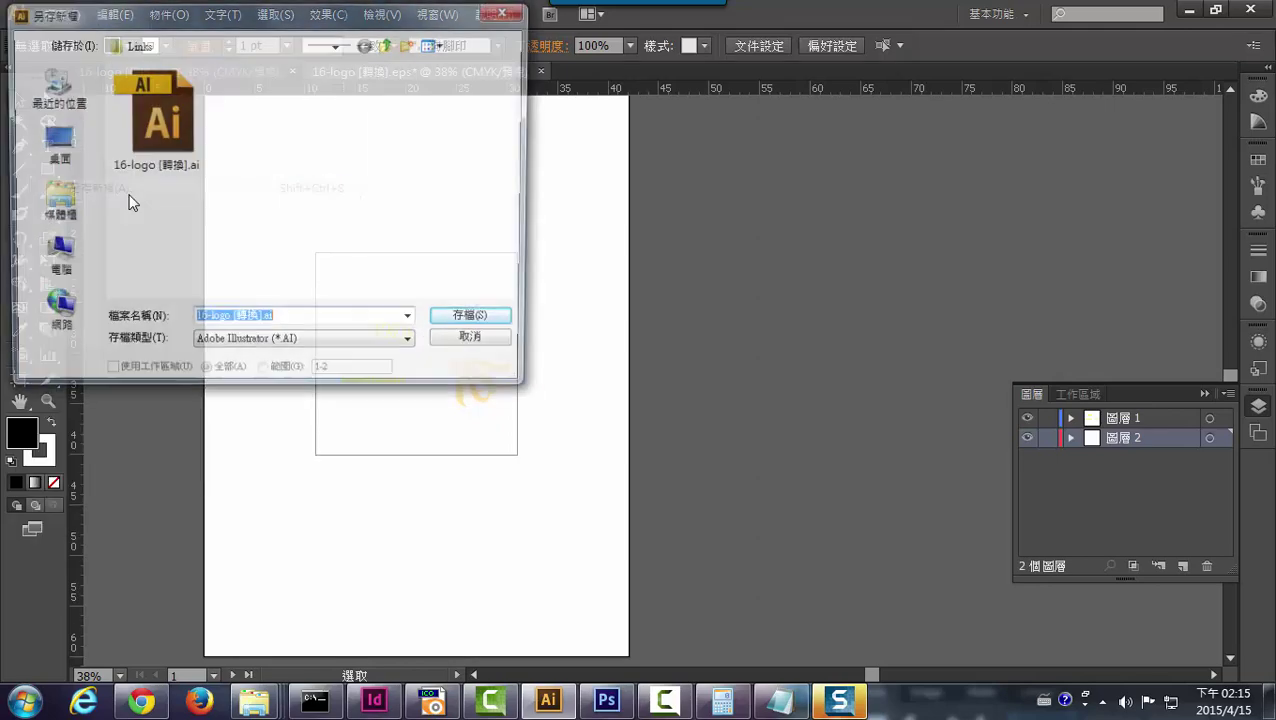
pyautogui.moveTo(188, 18); pyautogui.dragTo(808, 44)
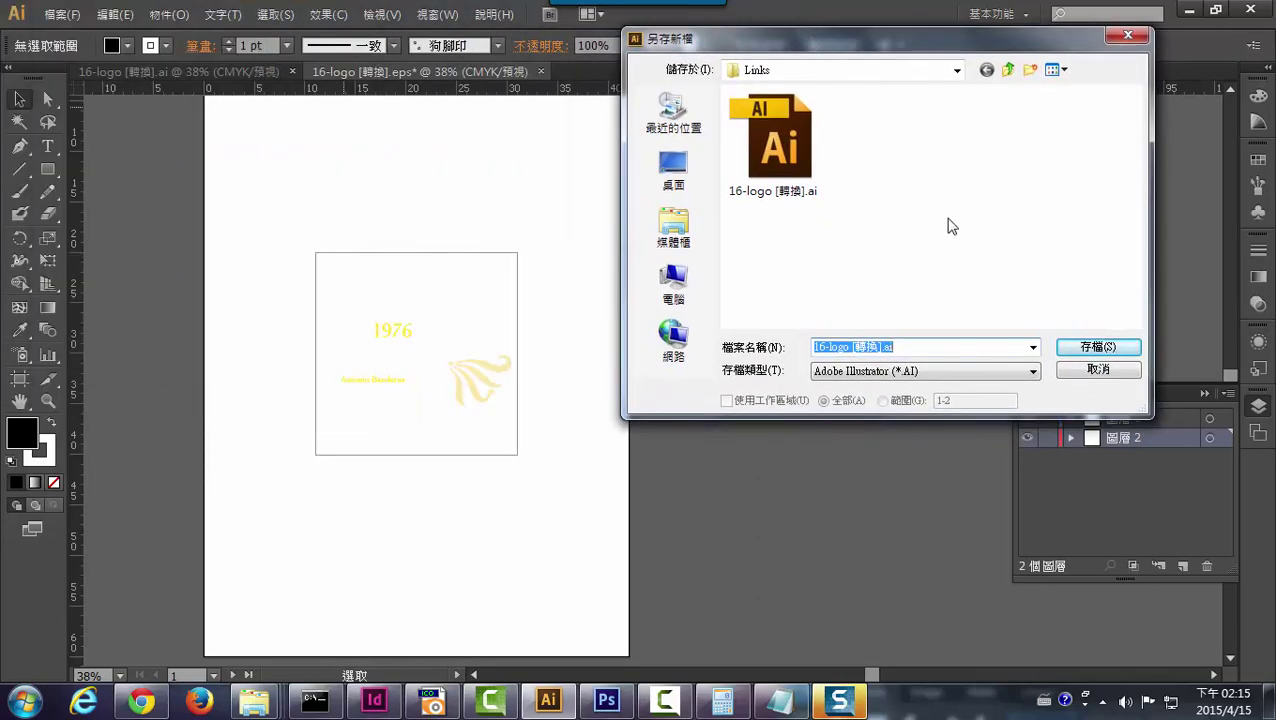
pyautogui.click(934, 370)
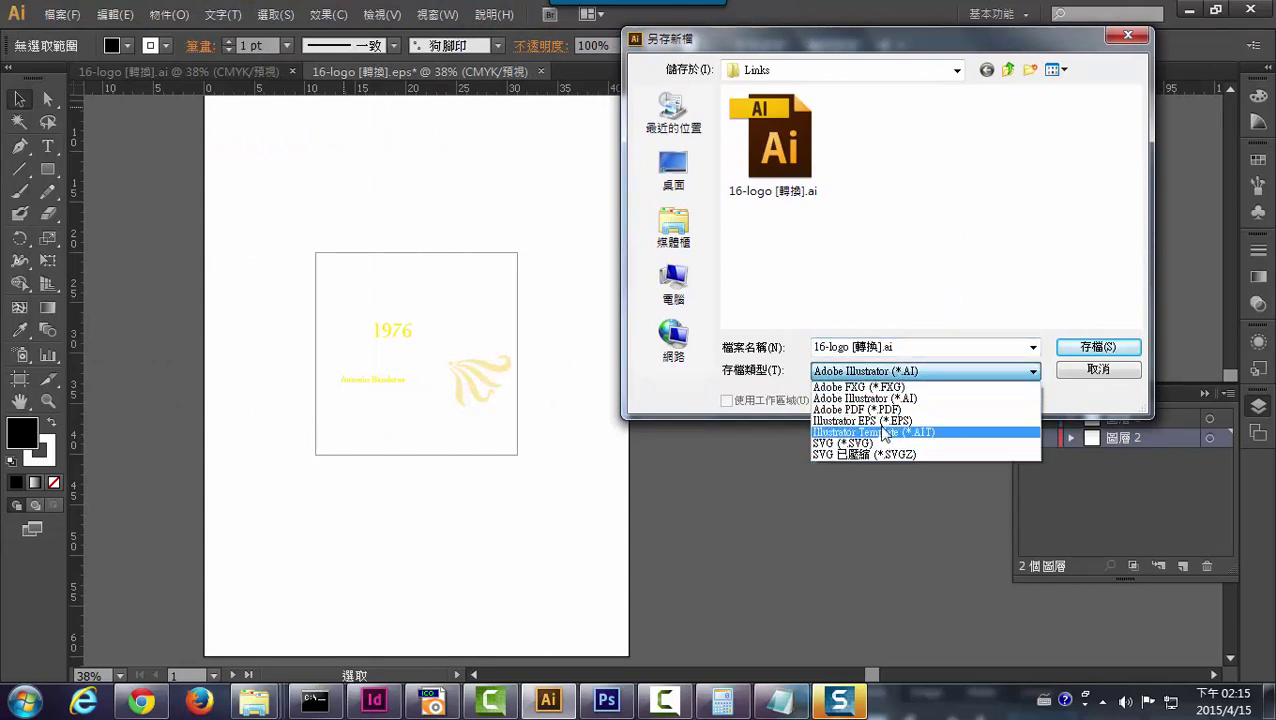
pyautogui.click(860, 420)
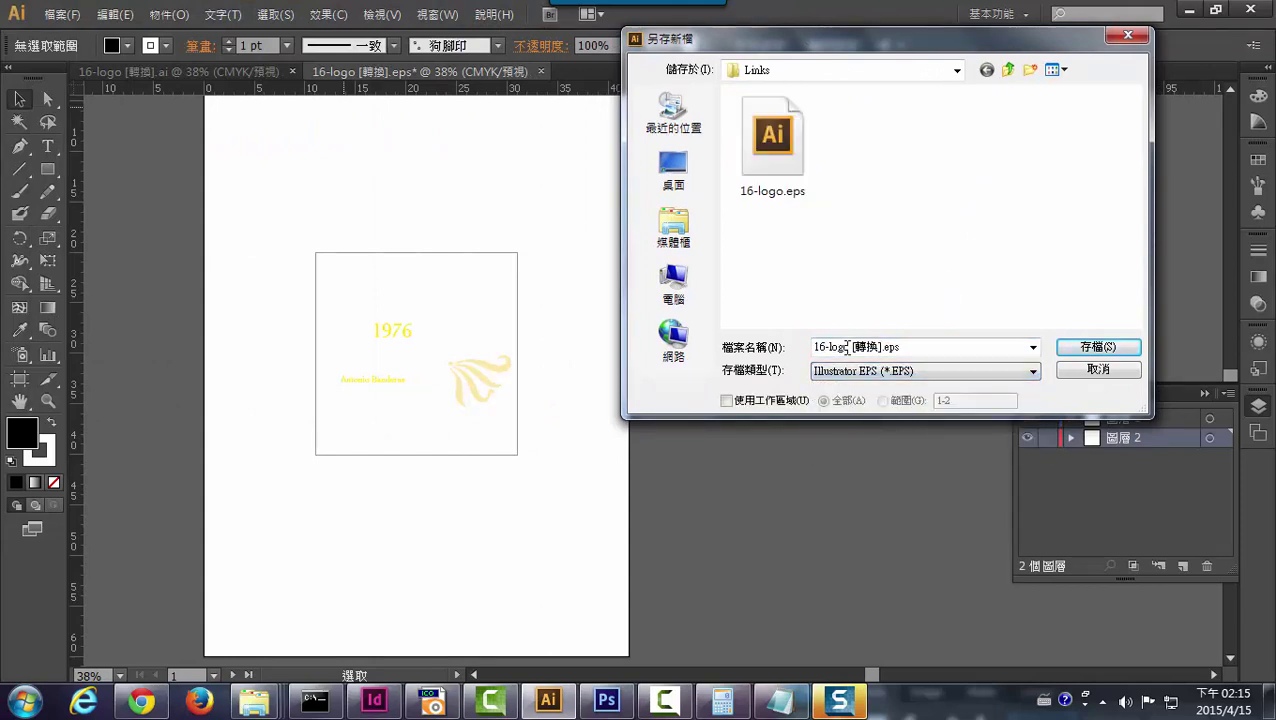
pyautogui.click(752, 165)
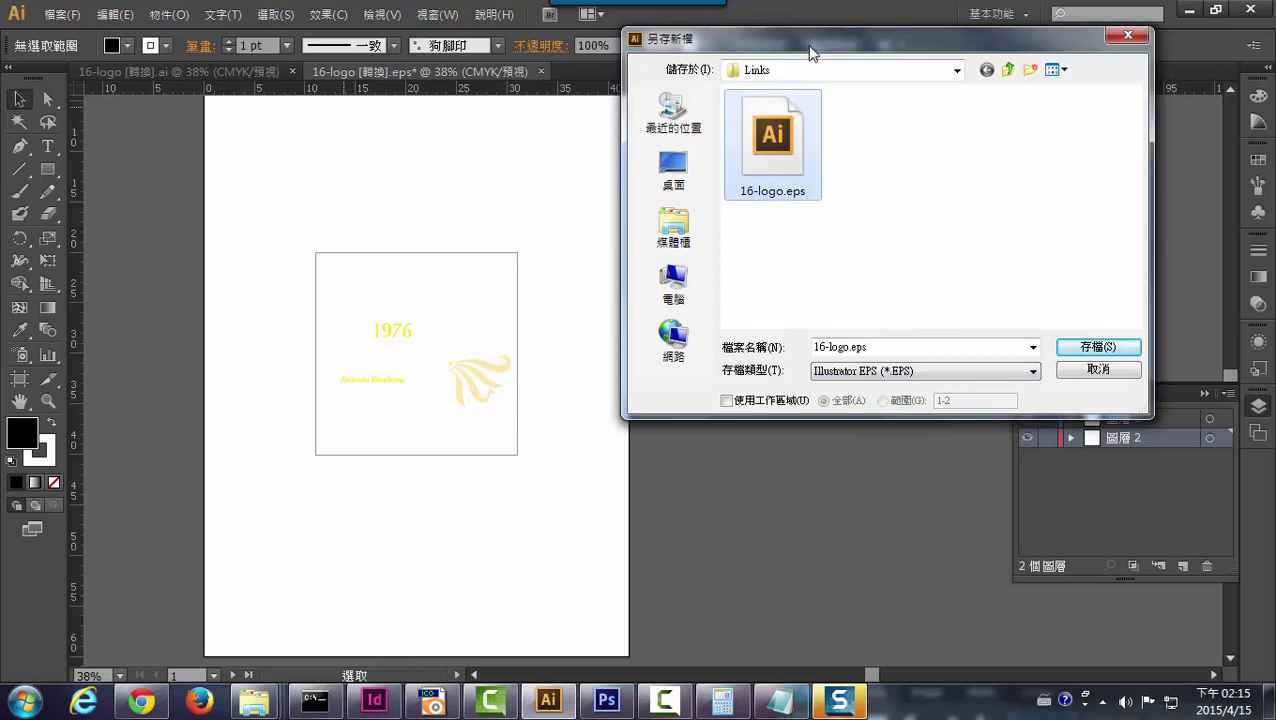
pyautogui.moveTo(812, 46); pyautogui.dragTo(285, 108)
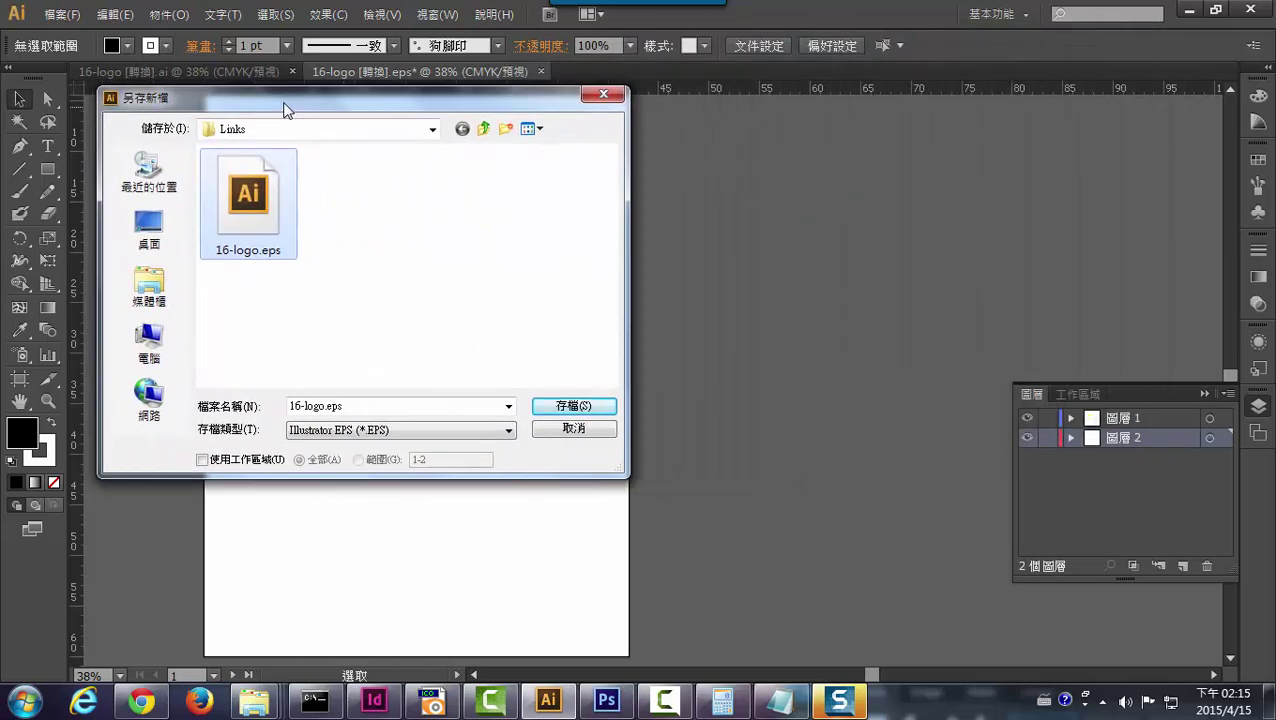
pyautogui.press('Print')
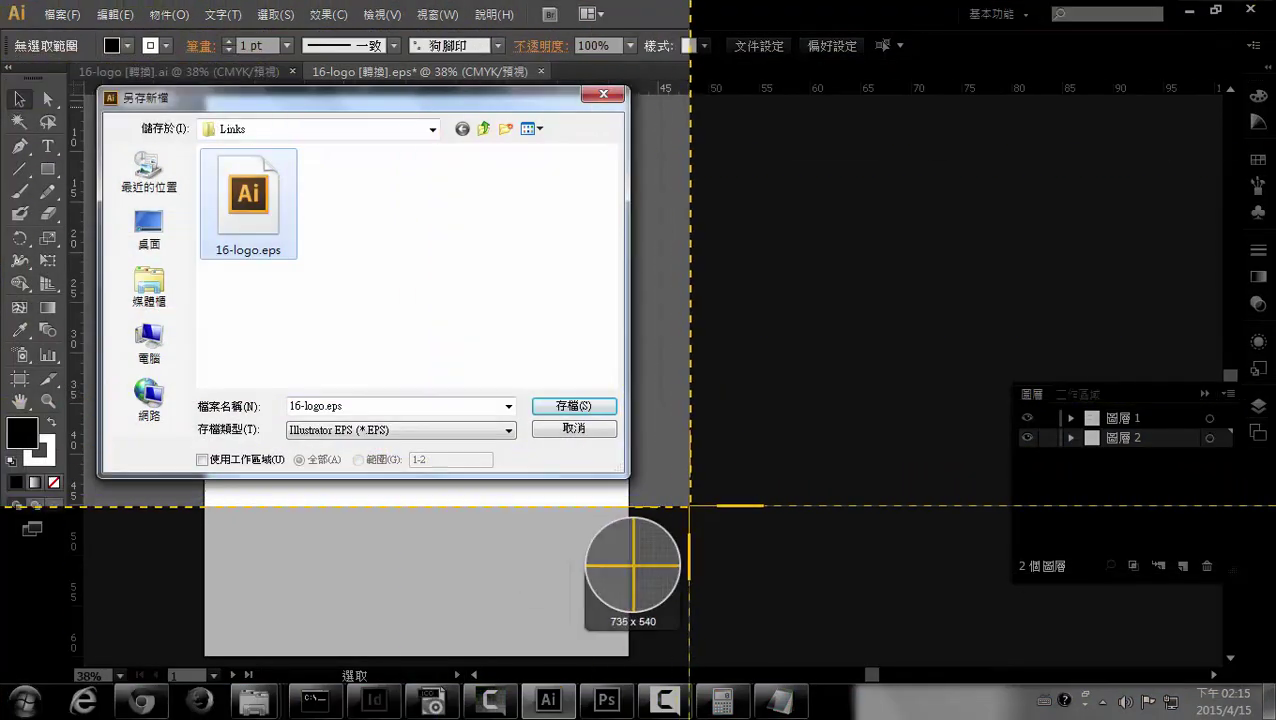
pyautogui.moveTo(690, 507); pyautogui.dragTo(681, 514)
pyautogui.click(152, 552)
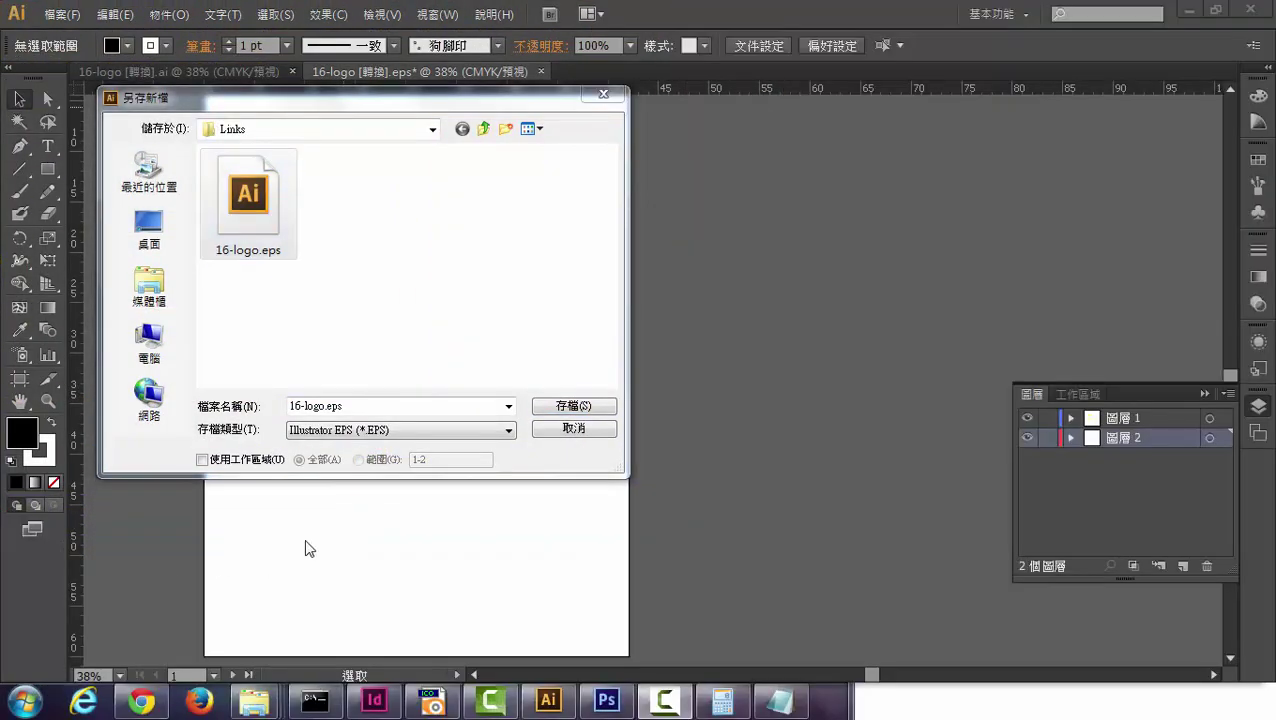
# - Capture the overwrite prompt for 16-logo.eps and replace the existing file
pyautogui.click(590, 416)
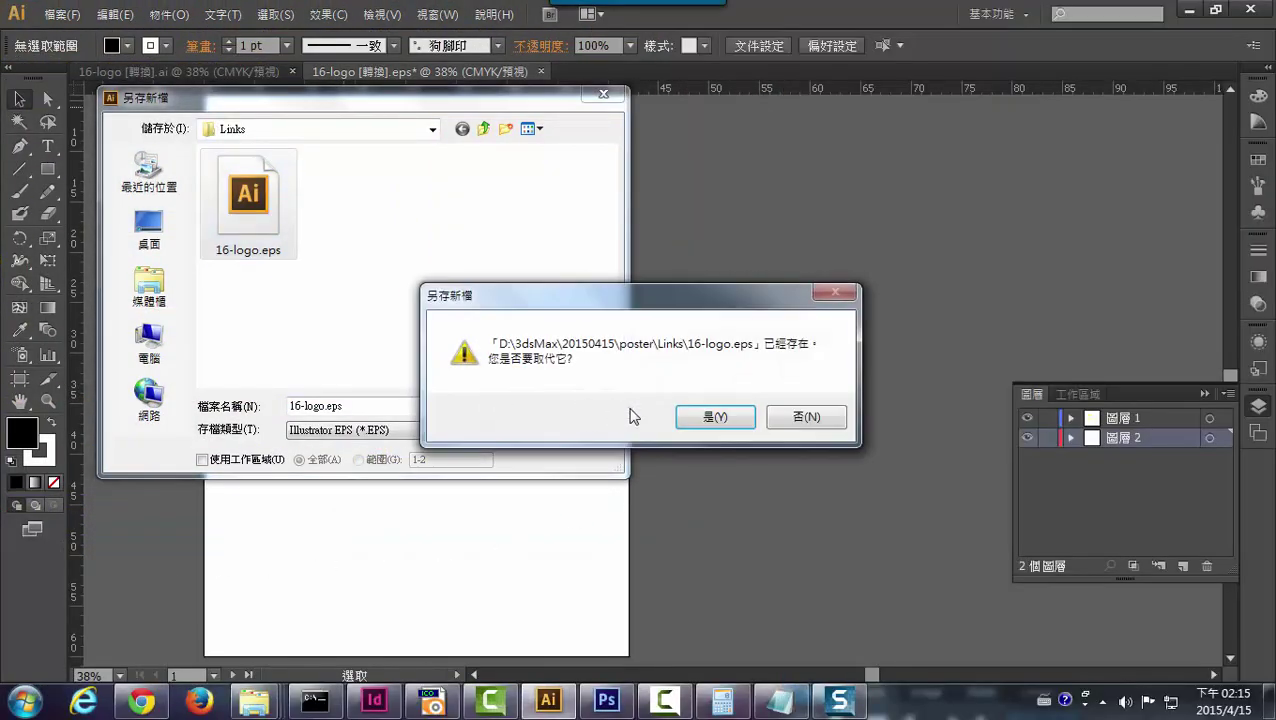
pyautogui.press('Print')
pyautogui.click(715, 420)
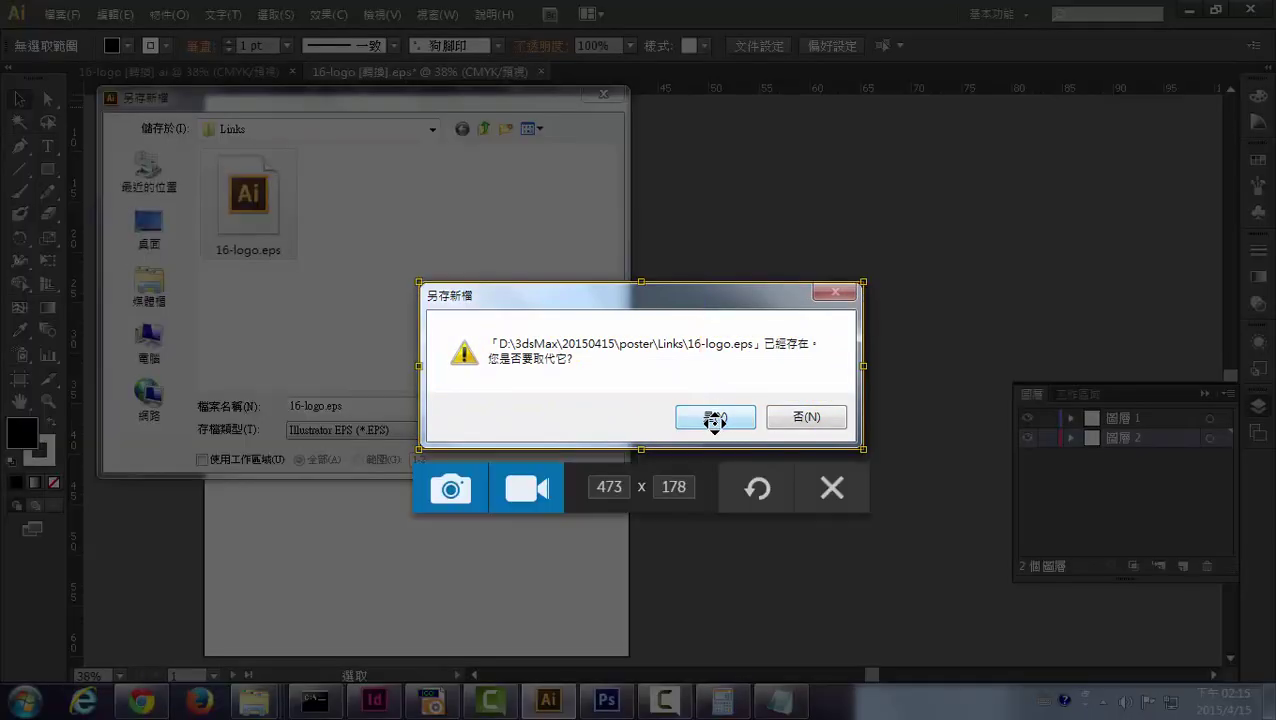
pyautogui.click(452, 489)
pyautogui.click(714, 417)
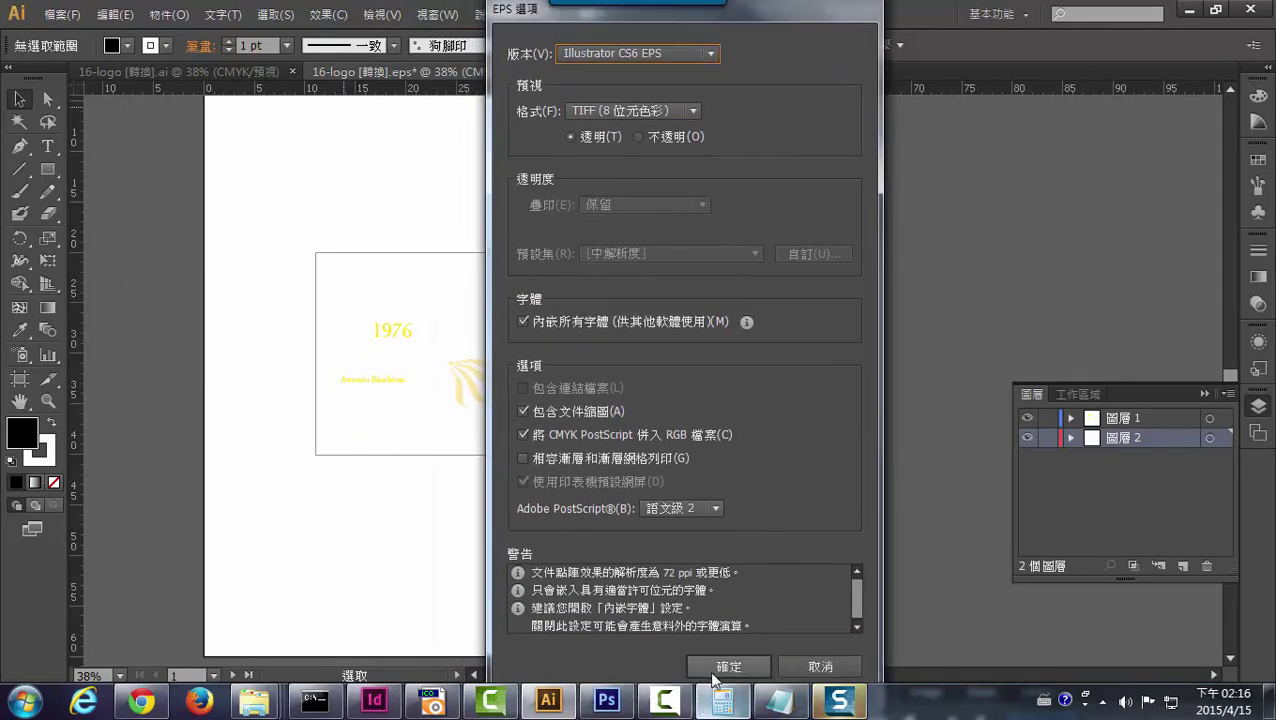
# - Capture the EPS options and write the file in Illustrator CS6 EPS format with an 8-bit colour TIFF preview
pyautogui.press('Print')
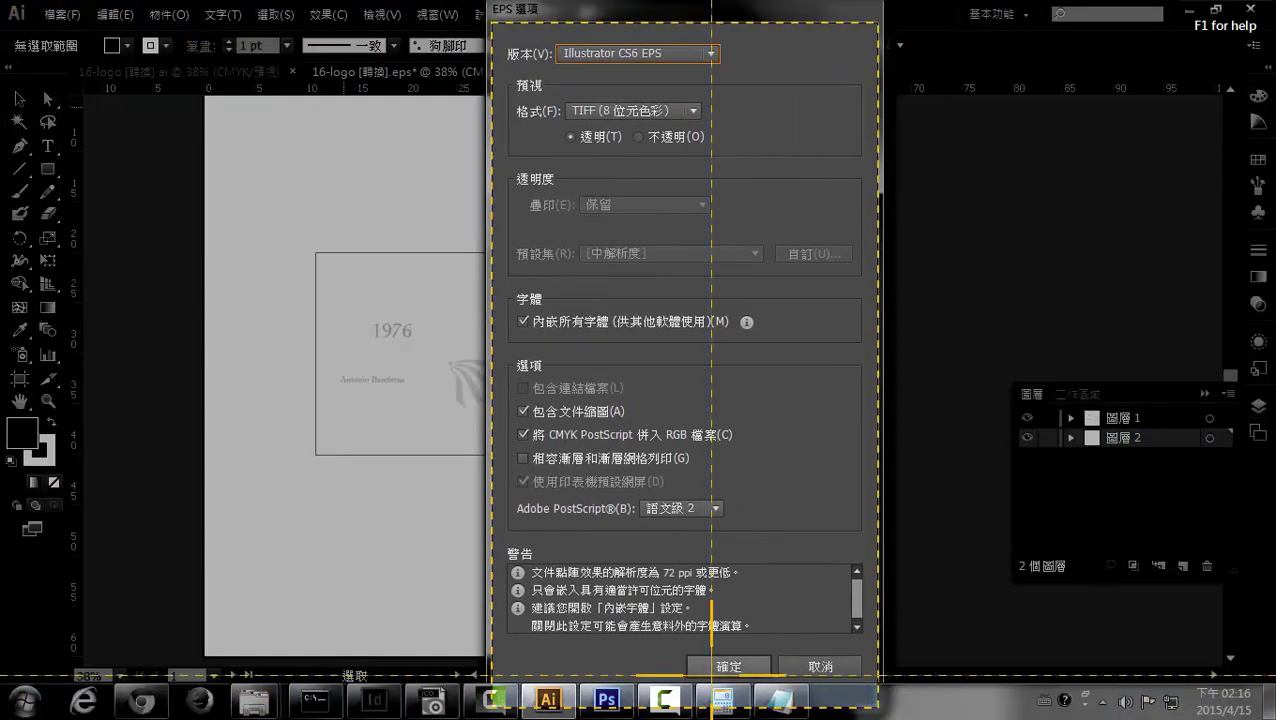
pyautogui.click(718, 676)
pyautogui.click(717, 670)
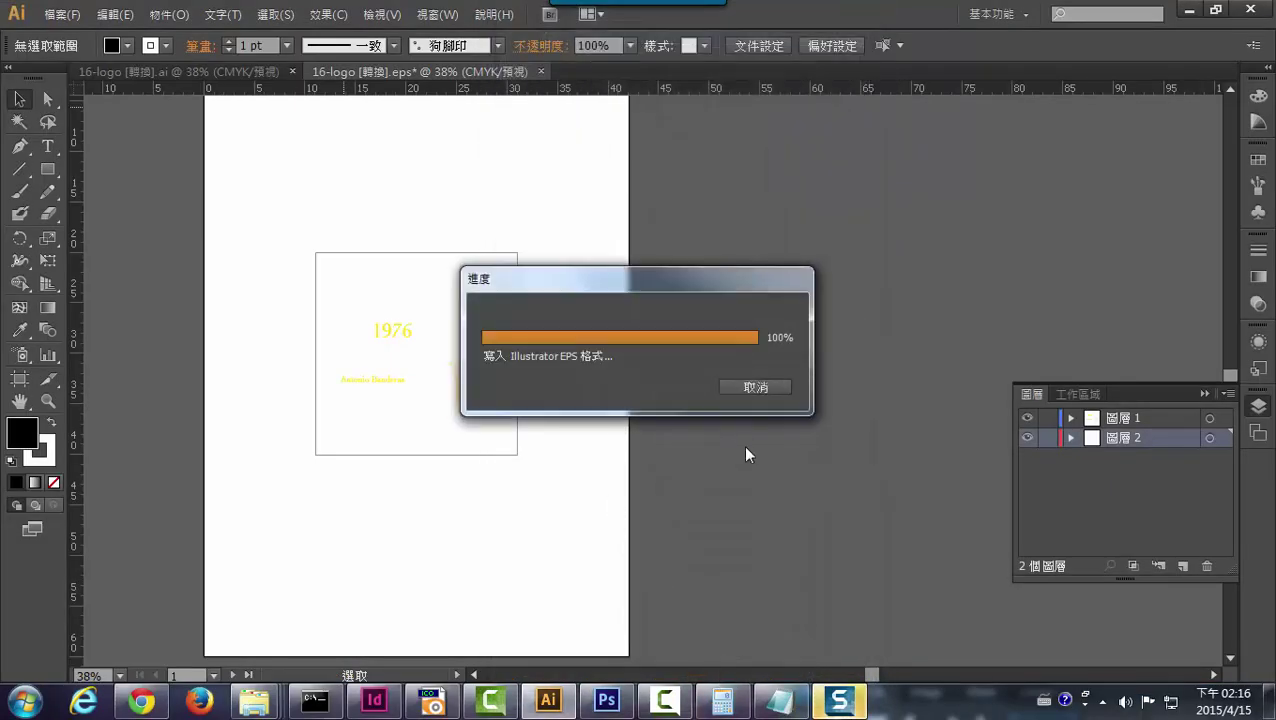
# - Switch to InDesign, move the updated logo within its frame down over the dark sea, and scale it down proportionally until no part is cropped
pyautogui.click(374, 700)
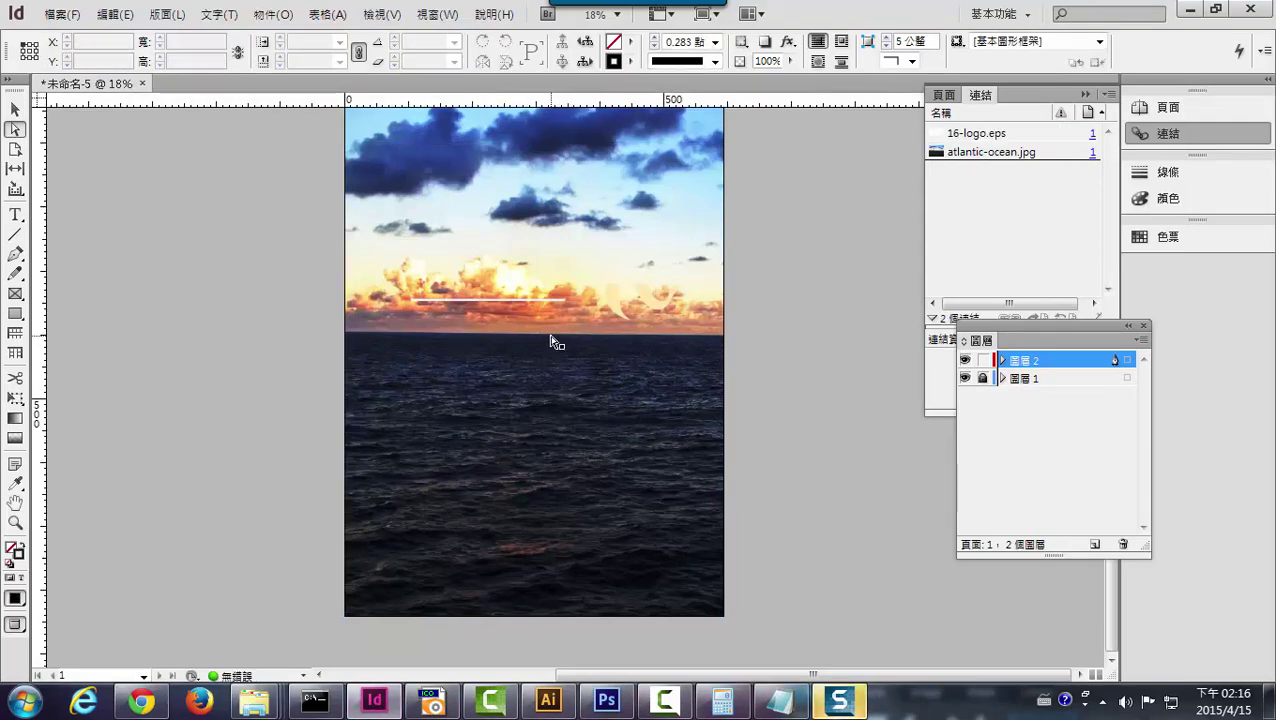
pyautogui.scroll(1, 696, 350)
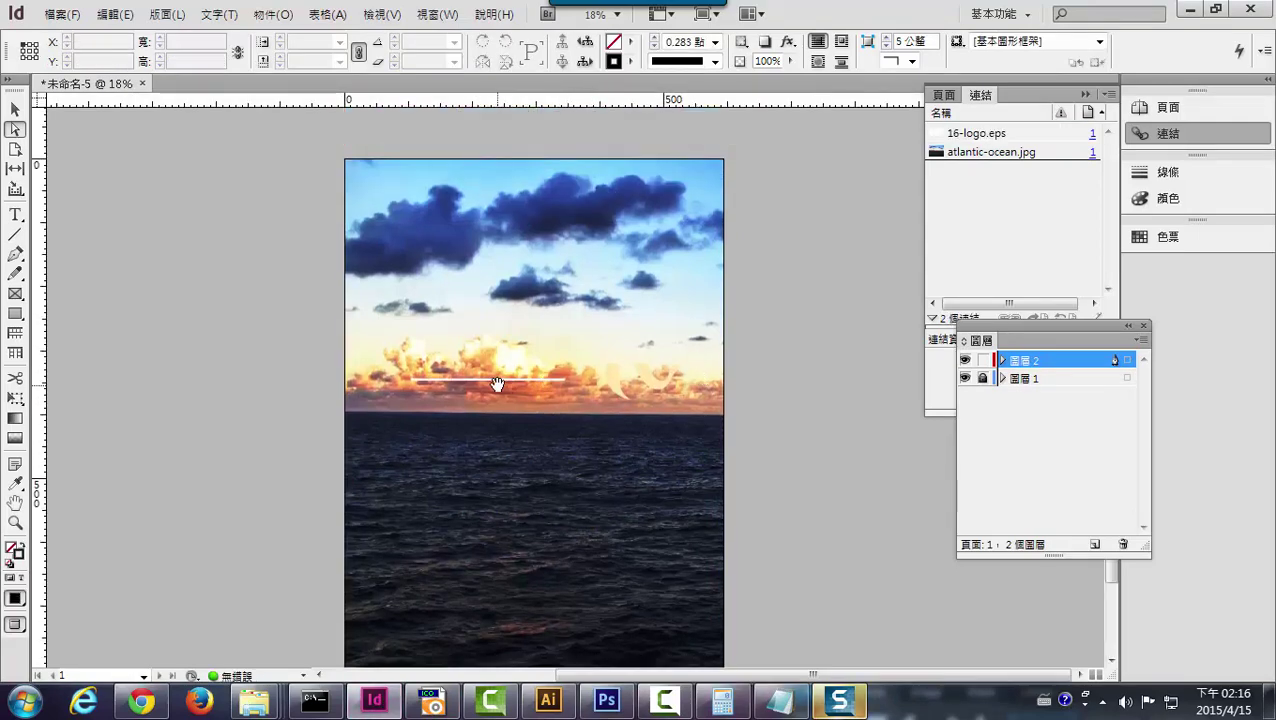
pyautogui.moveTo(497, 384); pyautogui.dragTo(519, 554)
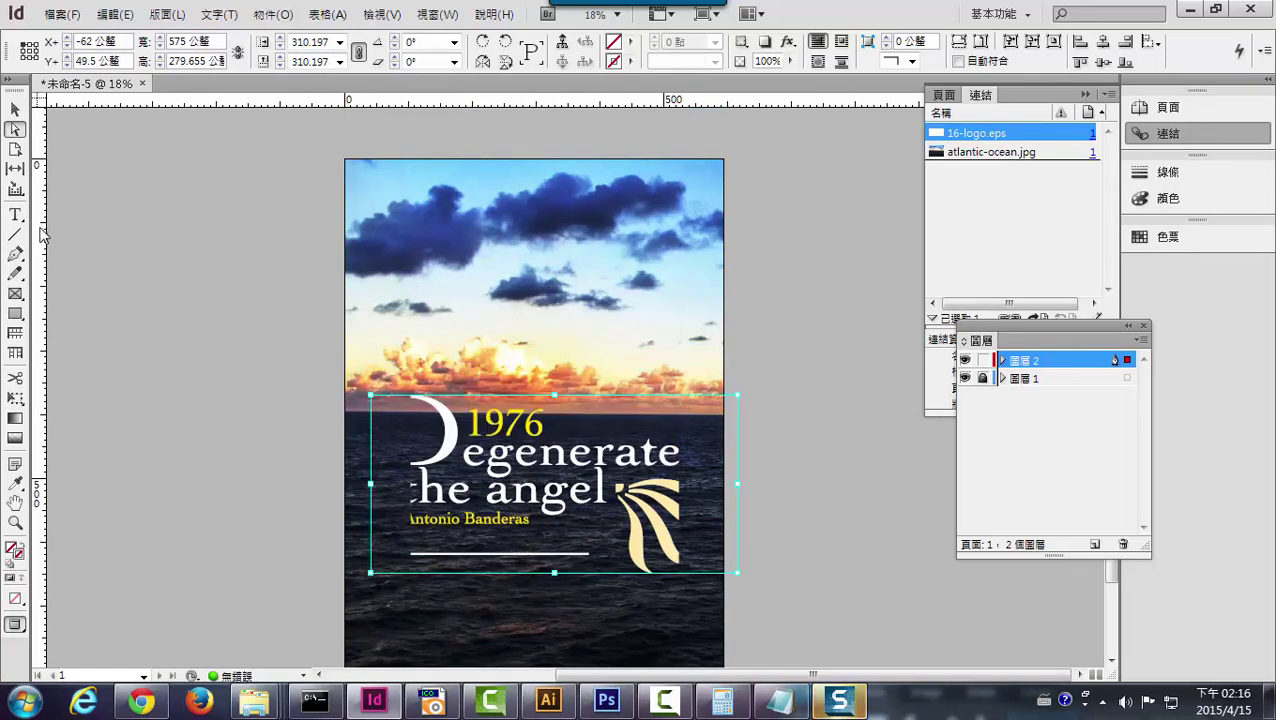
pyautogui.moveTo(368, 396); pyautogui.dragTo(462, 467)
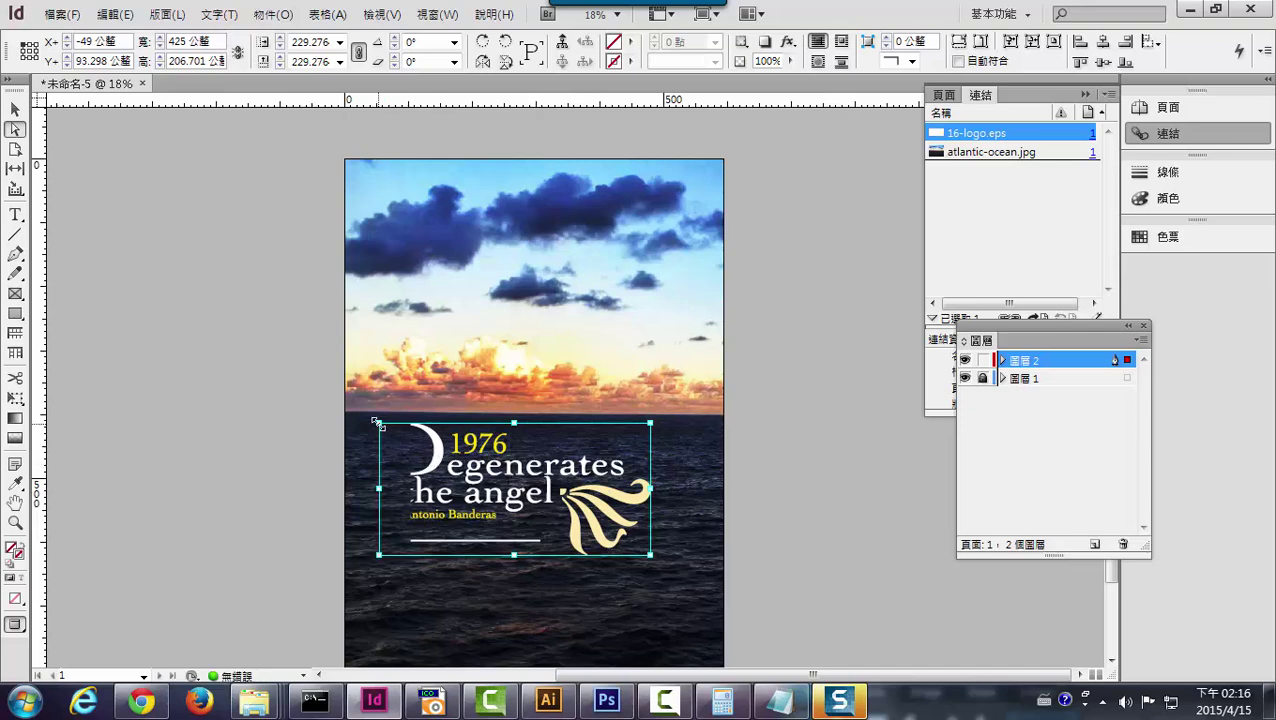
pyautogui.moveTo(379, 423); pyautogui.dragTo(501, 470)
pyautogui.click(791, 643)
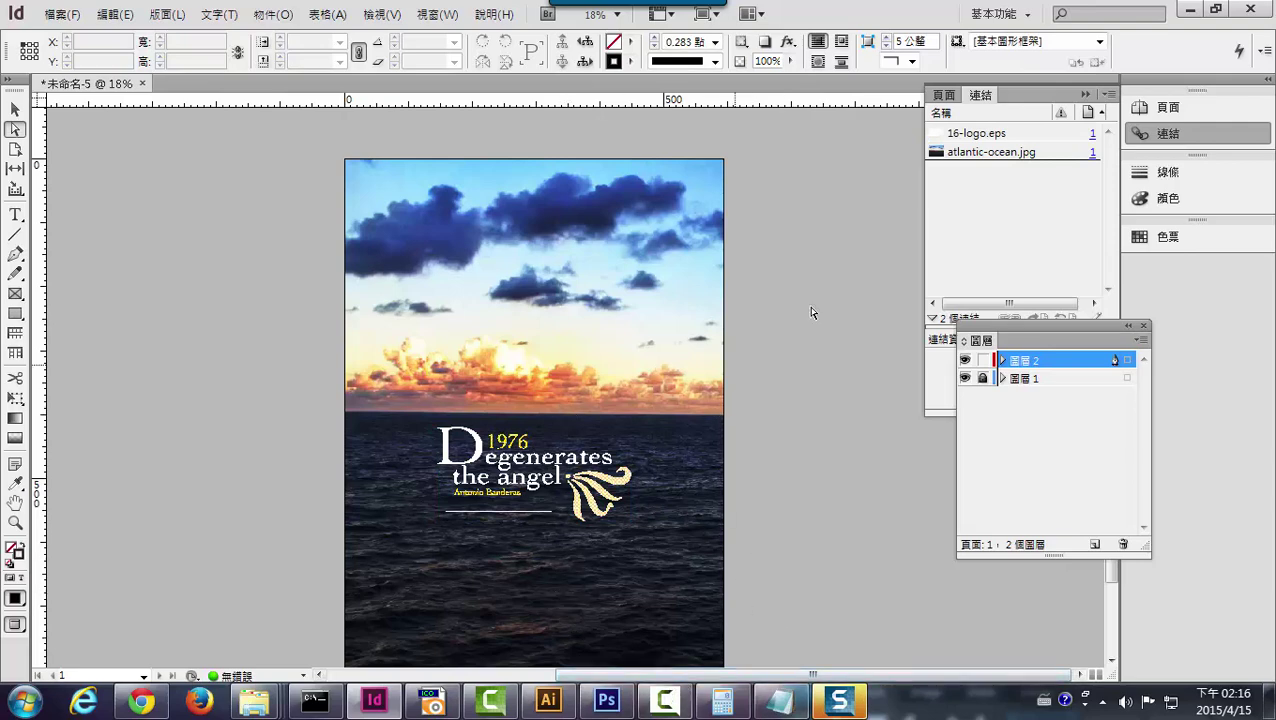
# - Examine the updated logo and its underline against the sea, both close up and in the whole page
pyautogui.hotkey('ctrl', '=')
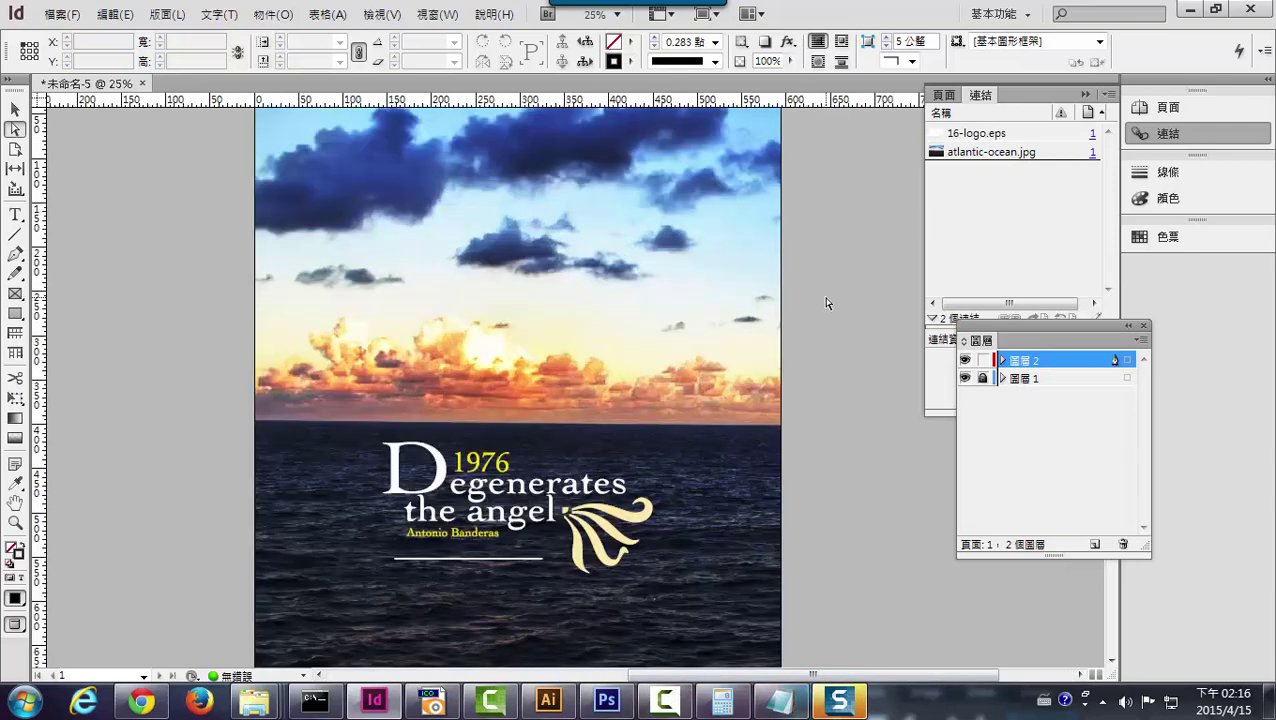
pyautogui.hotkey('ctrl', '-')
pyautogui.hotkey('ctrl', '=')
pyautogui.hotkey('ctrl', '=')
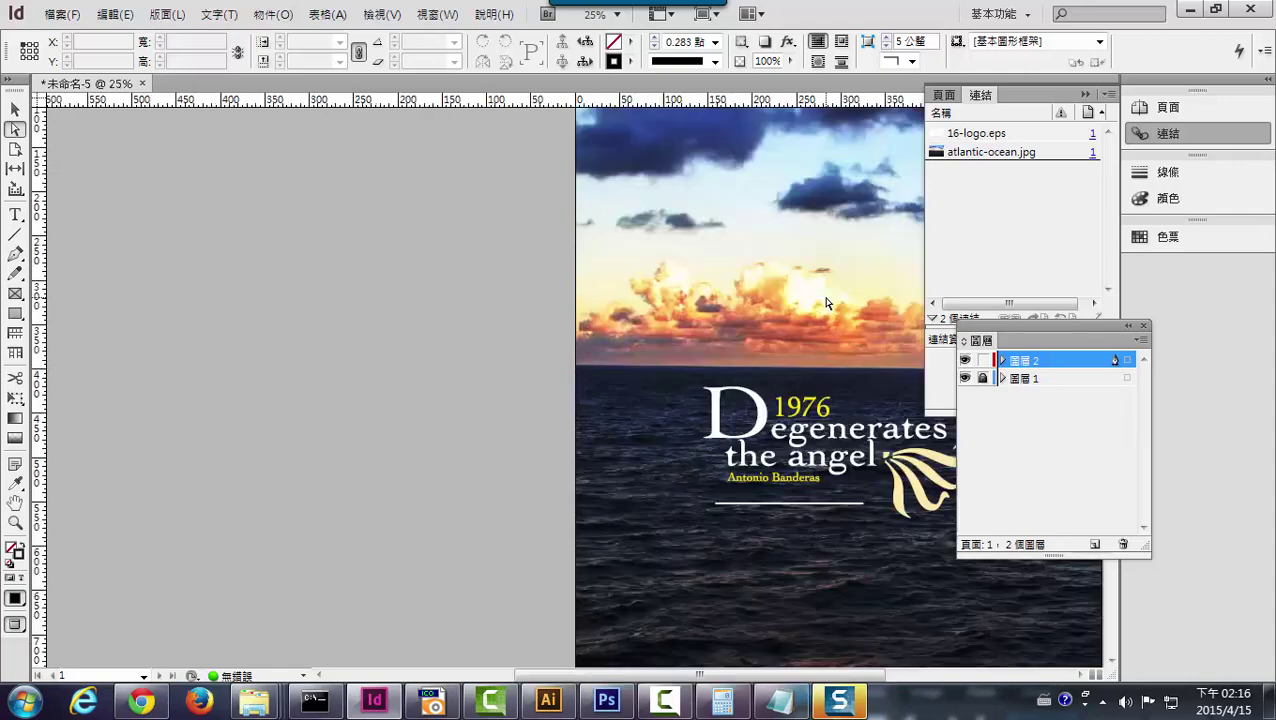
pyautogui.moveTo(823, 297); pyautogui.dragTo(427, 320)
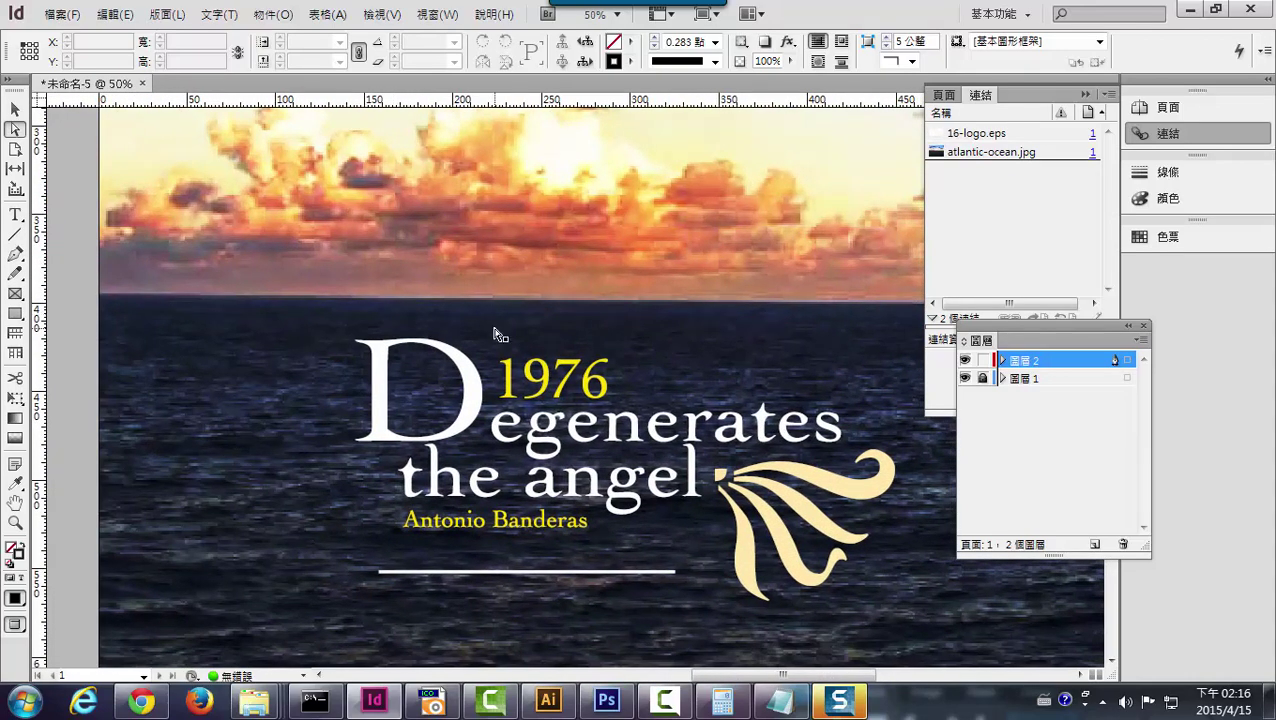
pyautogui.hotkey('ctrl', '-')
pyautogui.hotkey('ctrl', '-')
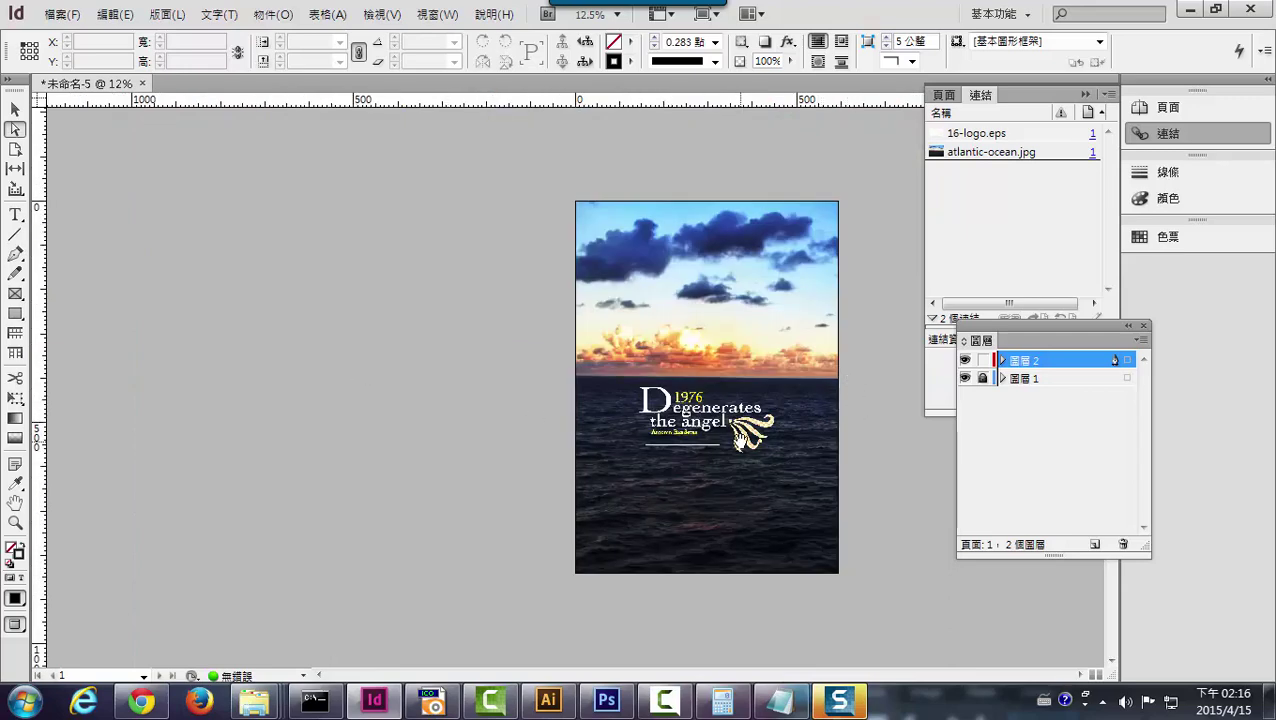
pyautogui.hotkey('ctrl', '=')
pyautogui.moveTo(740, 440); pyautogui.dragTo(368, 408)
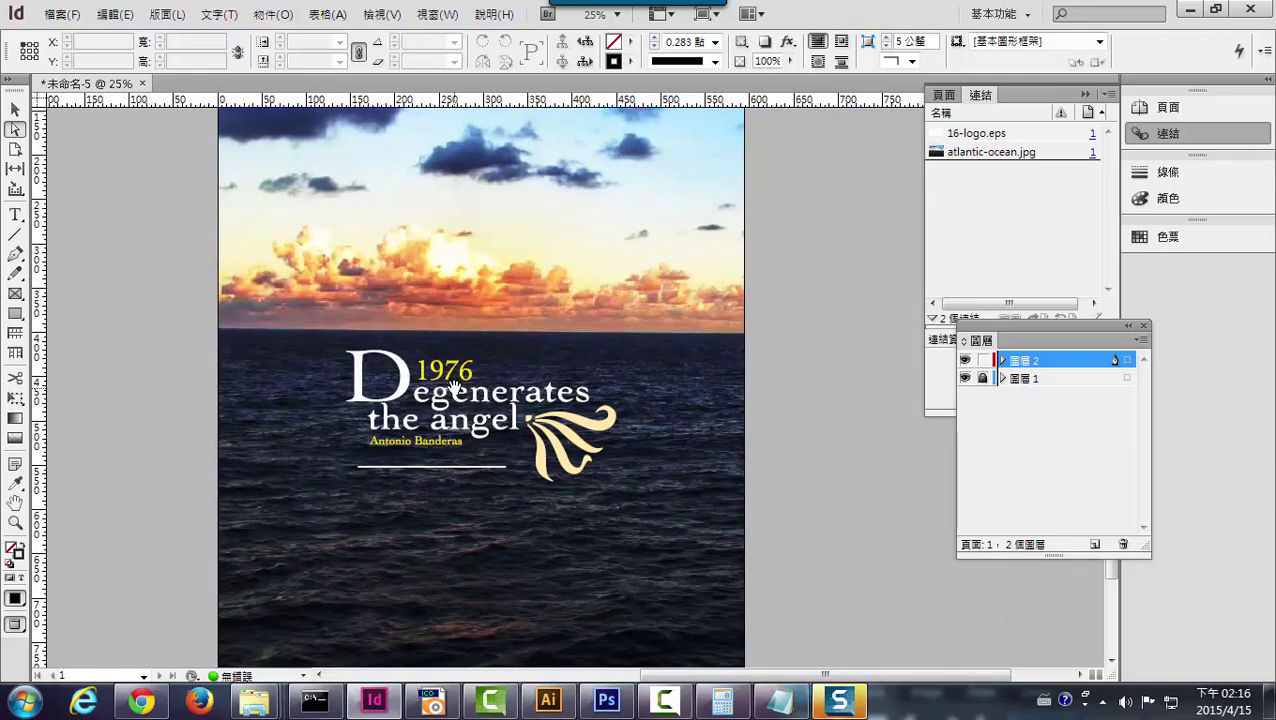
# - Select the logo frame and take a screenshot of the effects available for it
pyautogui.press('v')
pyautogui.click(480, 418)
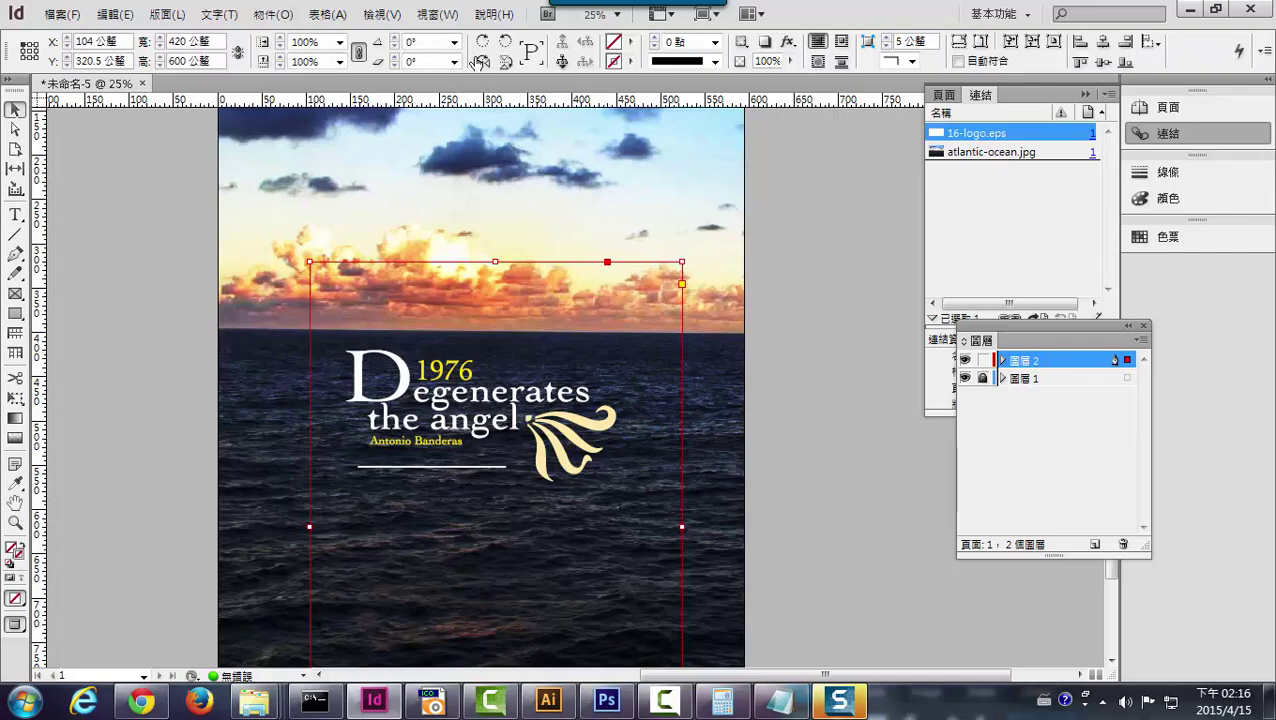
pyautogui.click(273, 14)
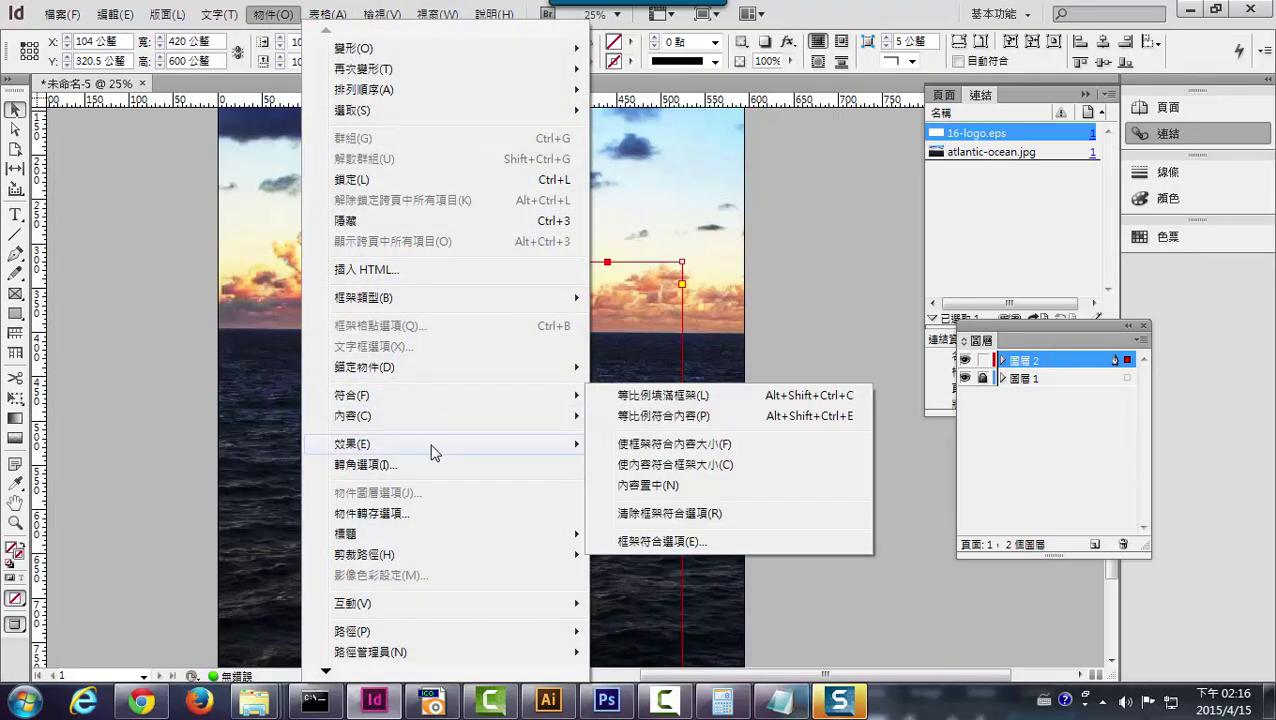
pyautogui.moveTo(436, 450)
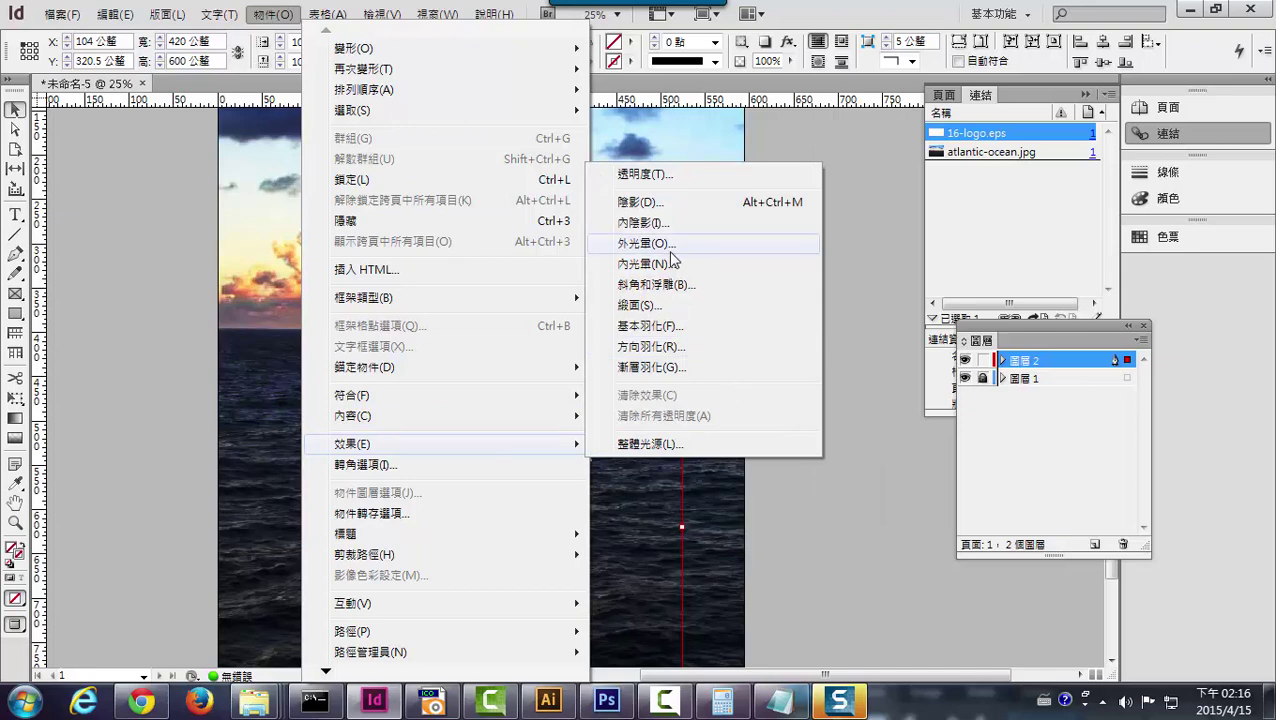
pyautogui.press('Print')
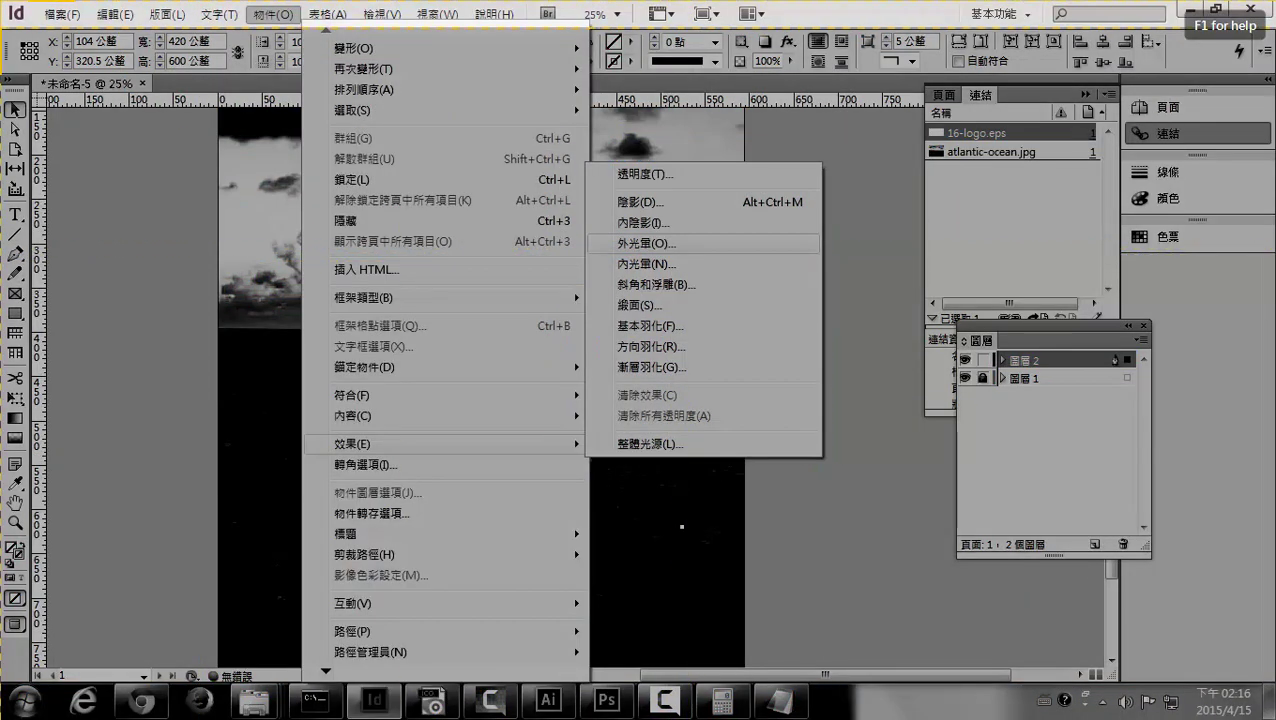
pyautogui.moveTo(2, 2); pyautogui.dragTo(1113, 636)
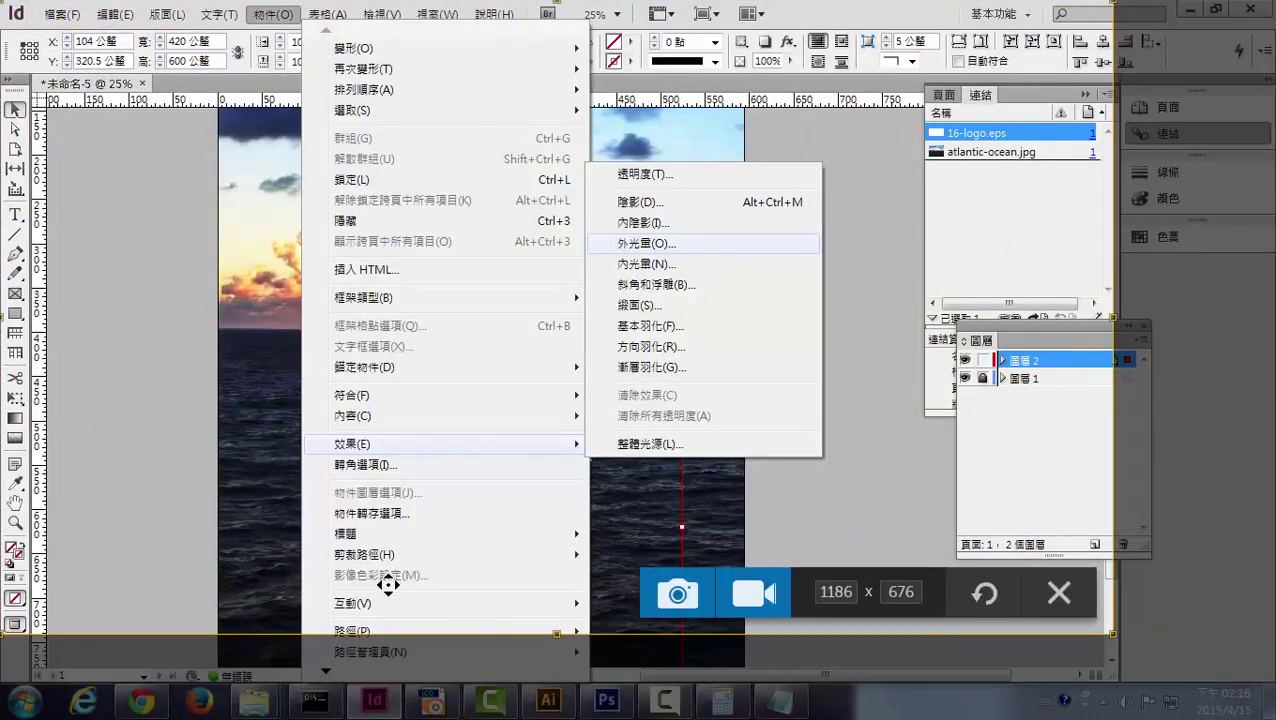
pyautogui.click(690, 589)
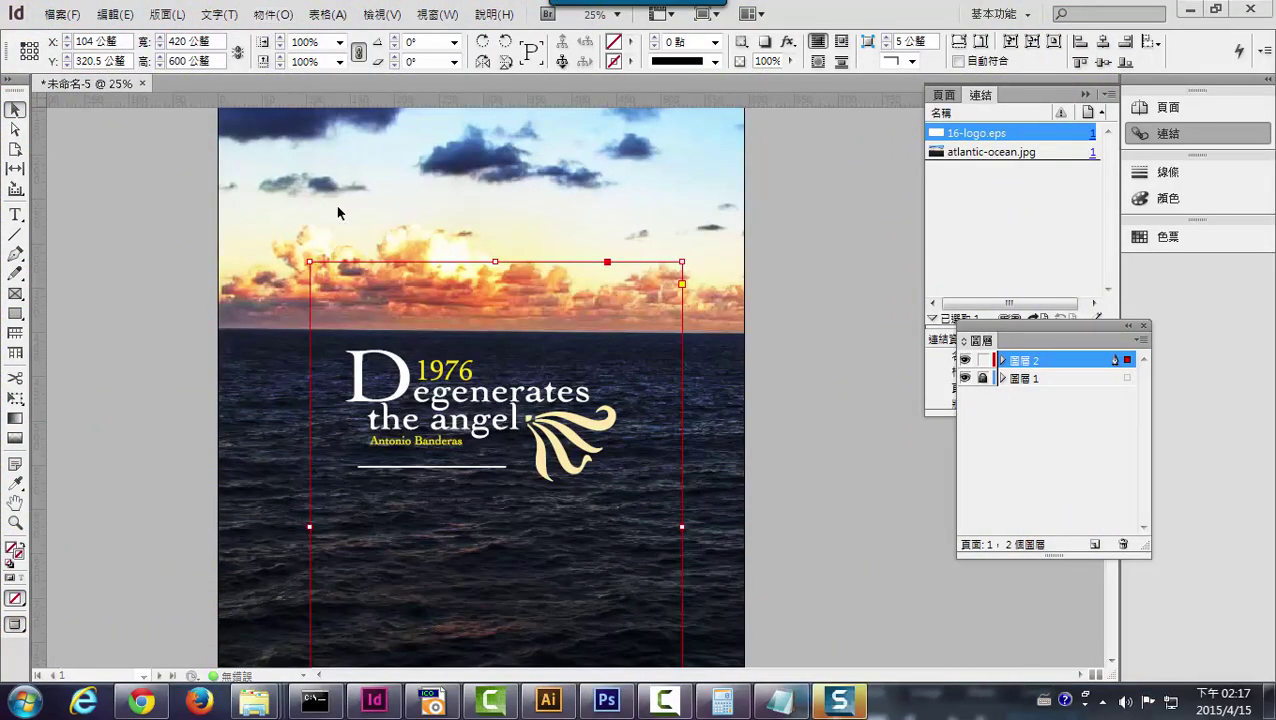
# - Add an outer glow to the logo frame with a spread of 72% and an opacity of 37%
pyautogui.click(273, 14)
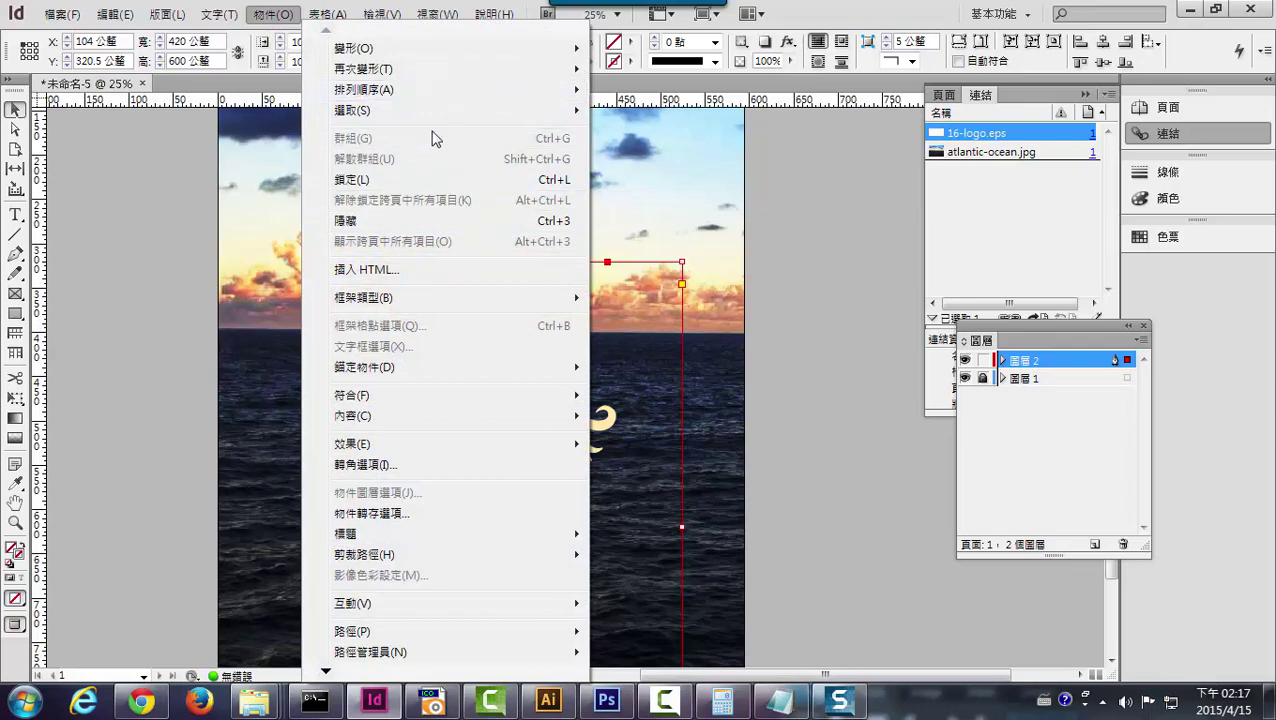
pyautogui.moveTo(399, 444)
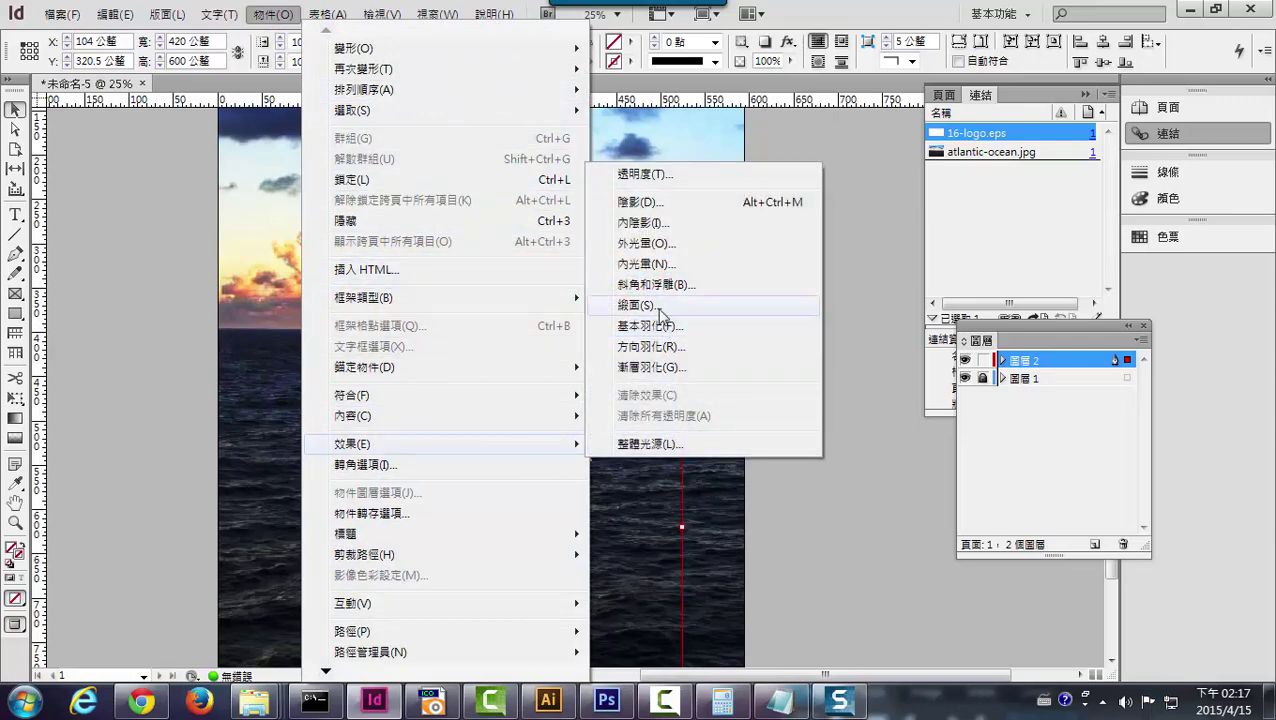
pyautogui.click(650, 243)
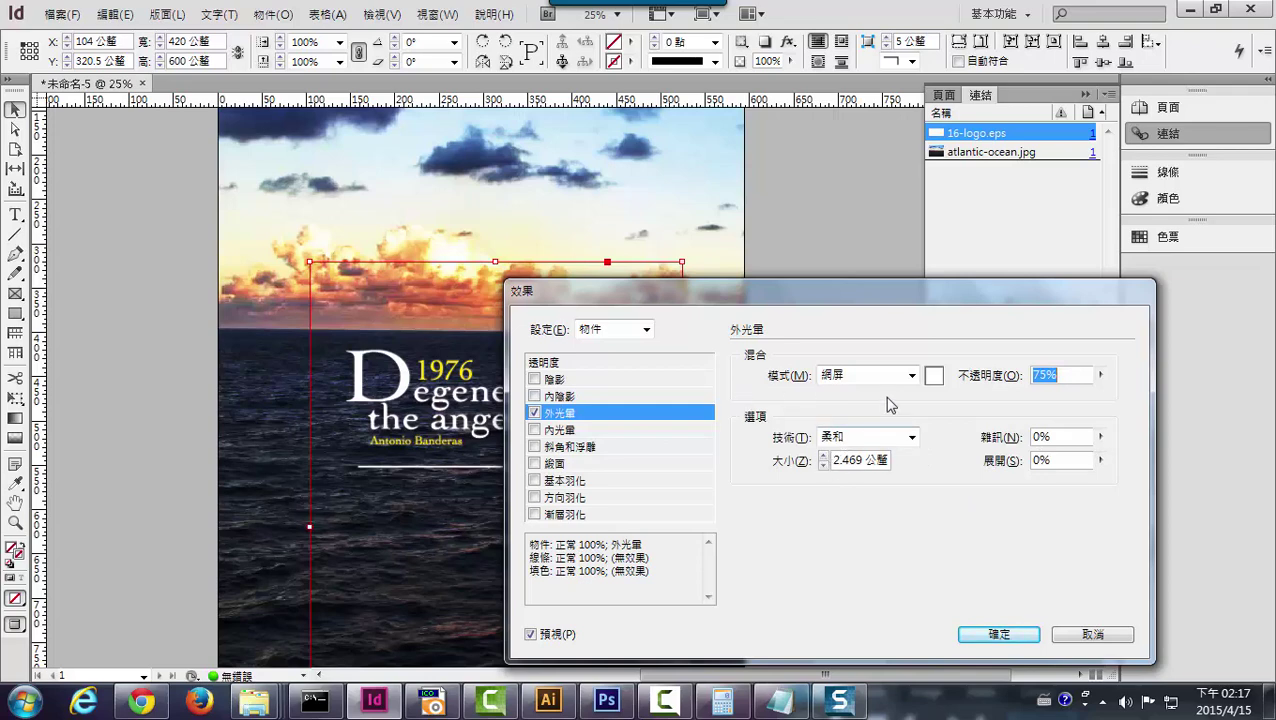
pyautogui.click(1098, 467)
pyautogui.moveTo(1100, 479); pyautogui.dragTo(1166, 485)
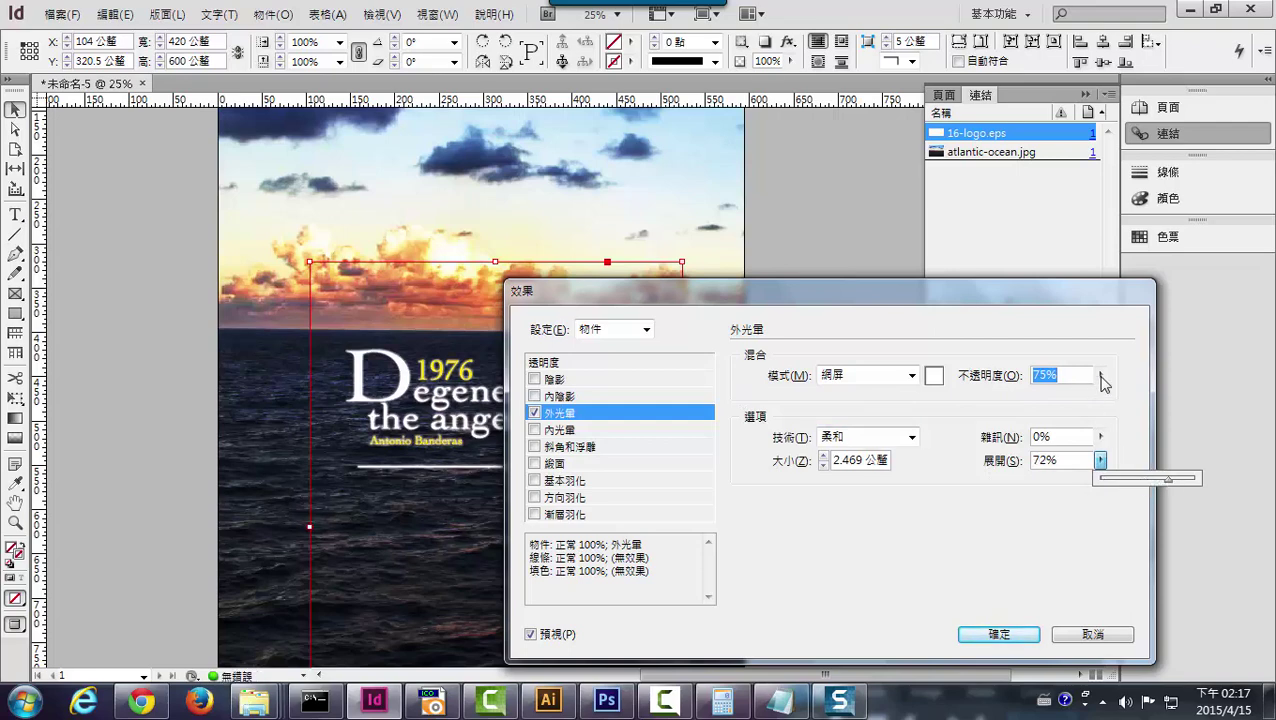
pyautogui.click(1101, 376)
pyautogui.moveTo(1096, 393); pyautogui.dragTo(1068, 403)
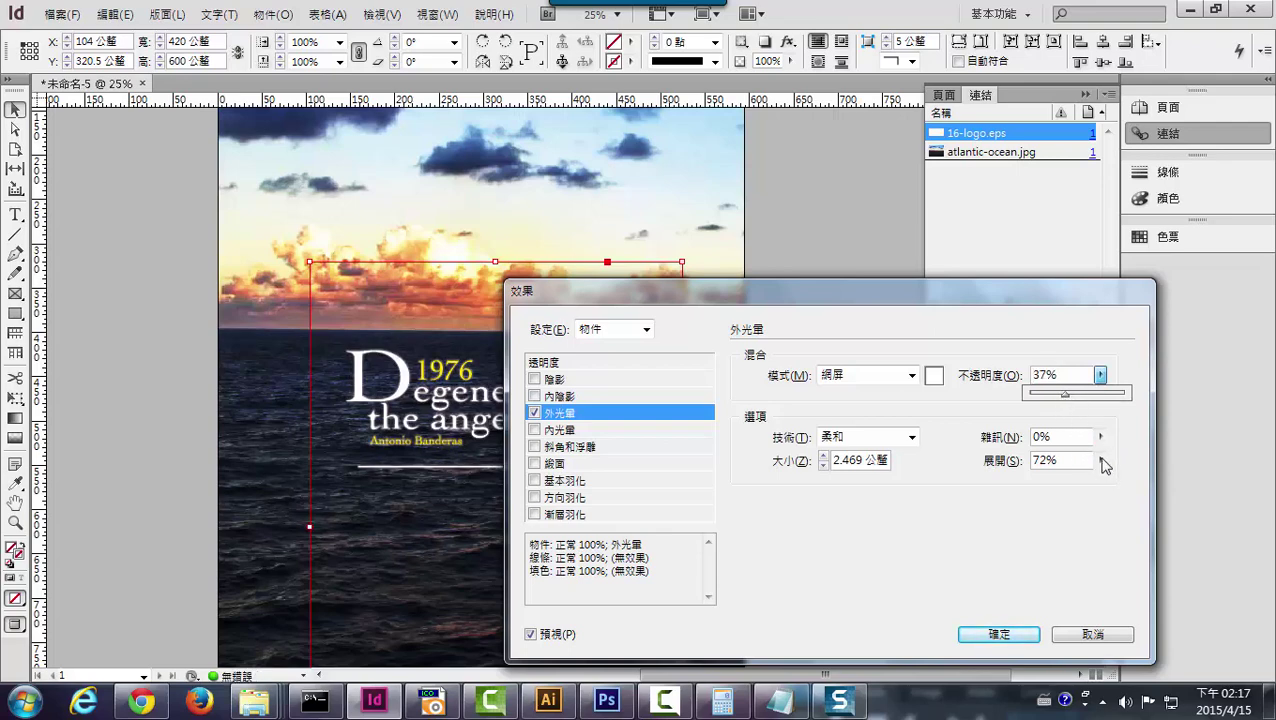
# - Enlarge the outer glow and settle its size at 6 mm
pyautogui.click(824, 455)
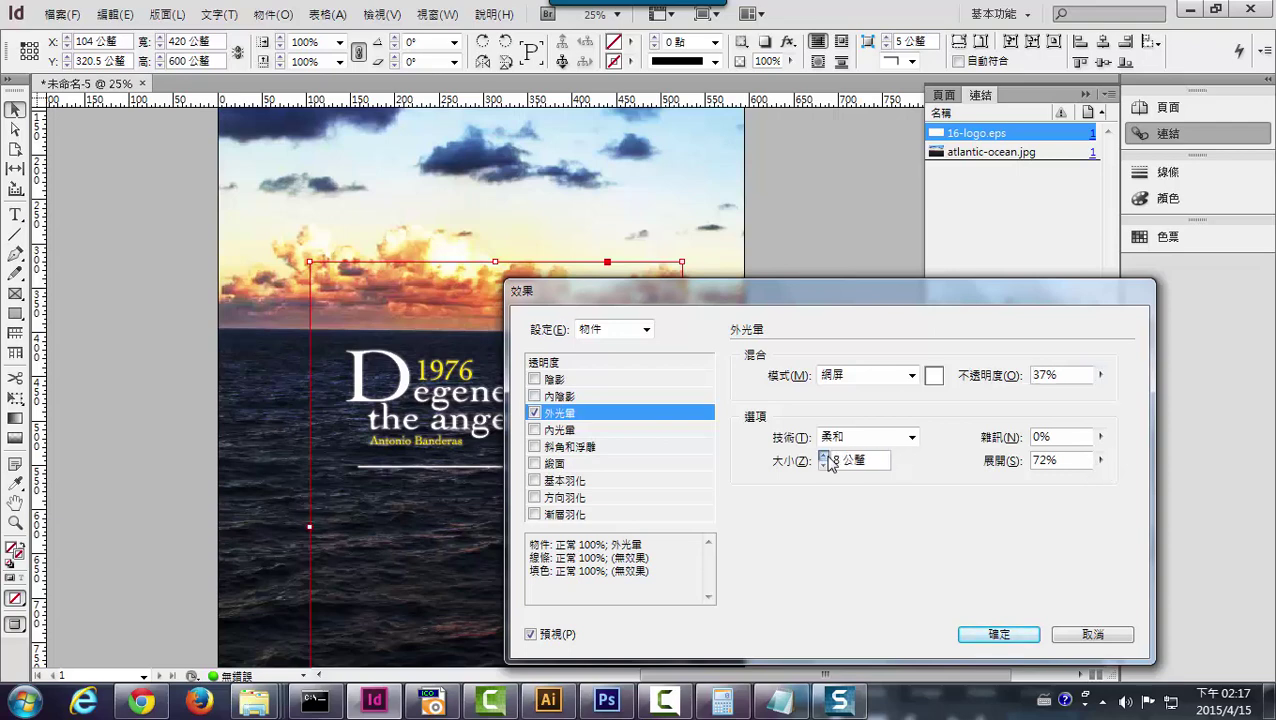
pyautogui.click(824, 455)
pyautogui.click(824, 455)
pyautogui.click(824, 455)
pyautogui.click(823, 466)
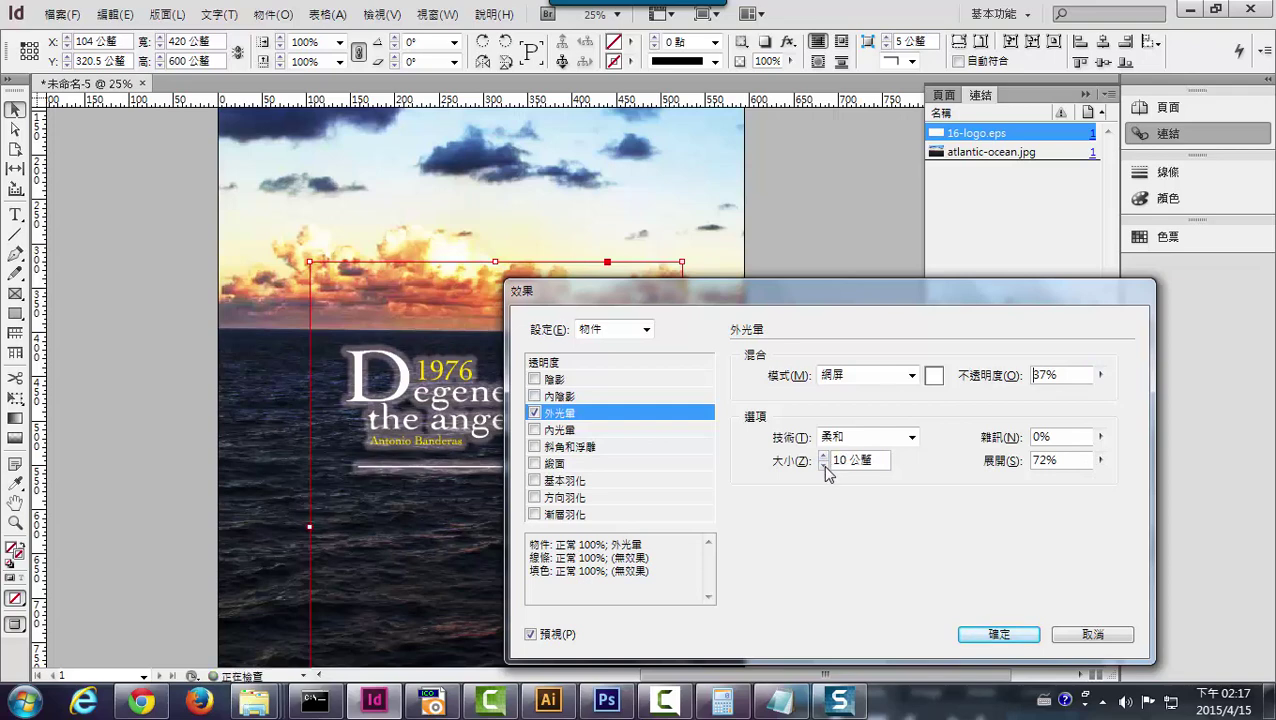
pyautogui.click(823, 466)
pyautogui.click(823, 466)
pyautogui.click(823, 466)
pyautogui.click(823, 466)
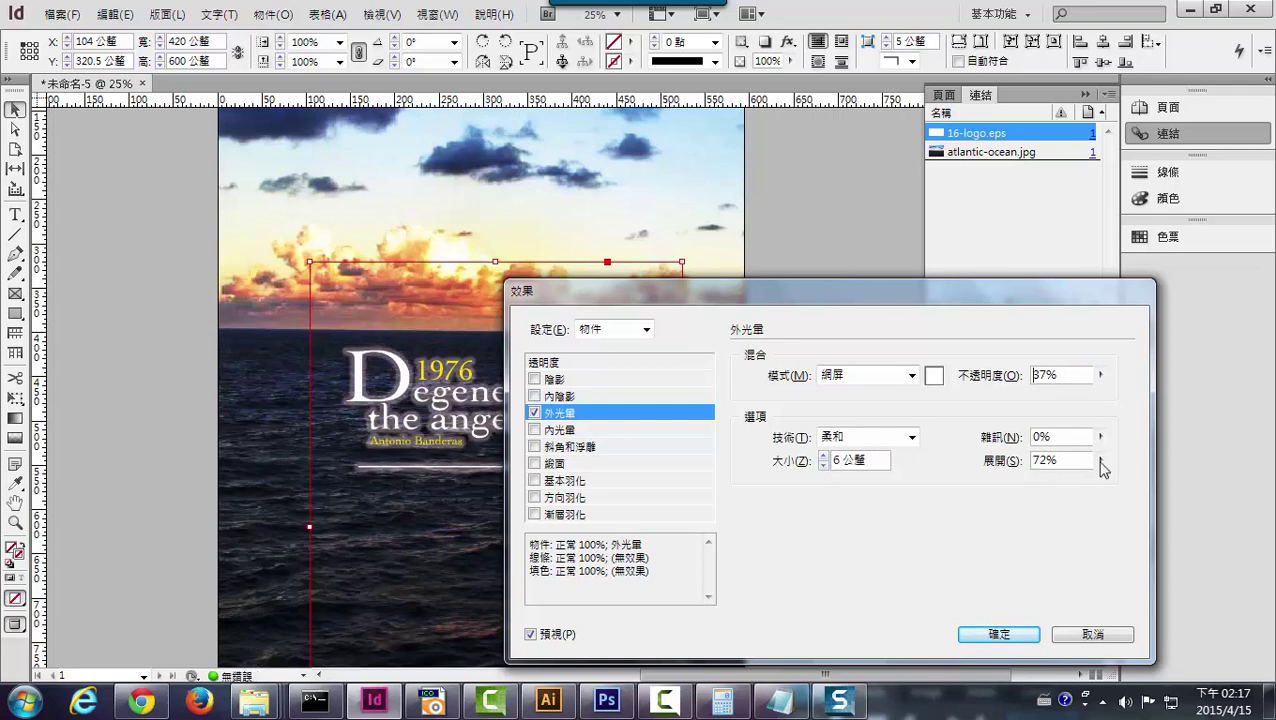
# - Reduce the outer glow's spread to 40% and its opacity to 31%
pyautogui.click(1100, 460)
pyautogui.moveTo(1100, 481); pyautogui.dragTo(1048, 488)
pyautogui.click(1100, 460)
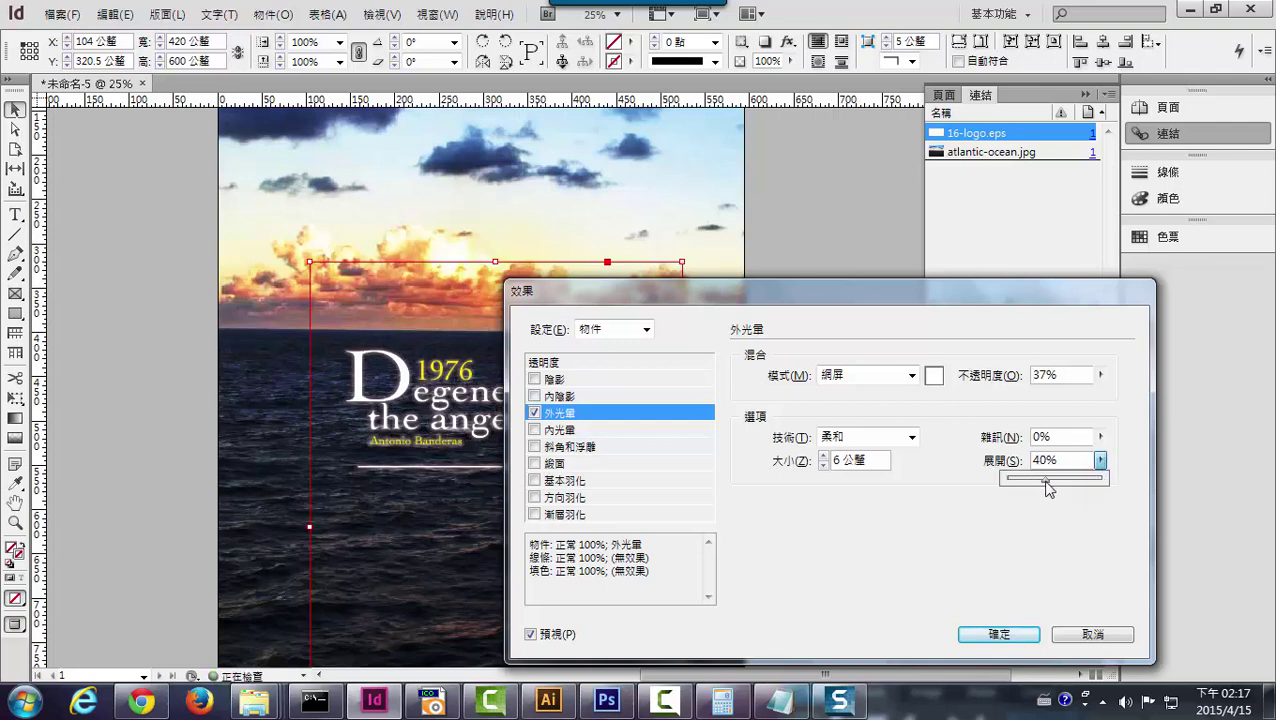
pyautogui.click(1100, 375)
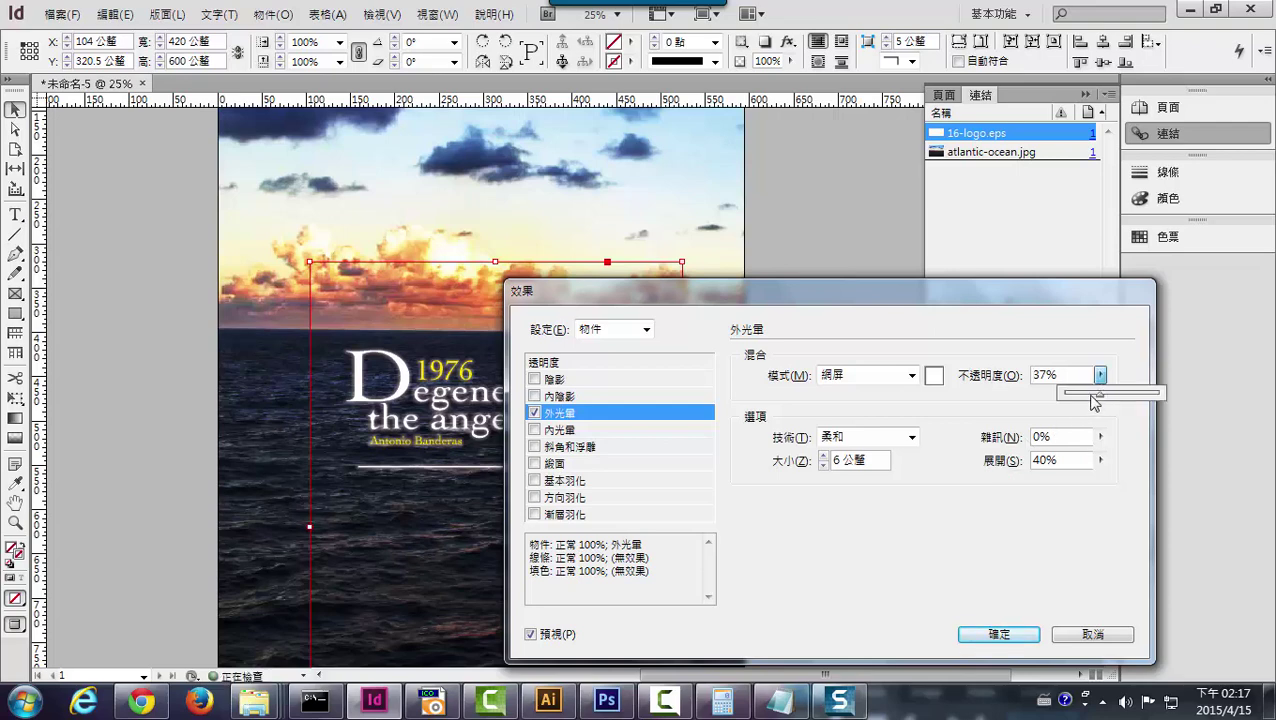
pyautogui.moveTo(1093, 397); pyautogui.dragTo(1095, 400)
# - Capture a screenshot of the outer glow settings, then apply the effect and deselect the logo
pyautogui.press('Print')
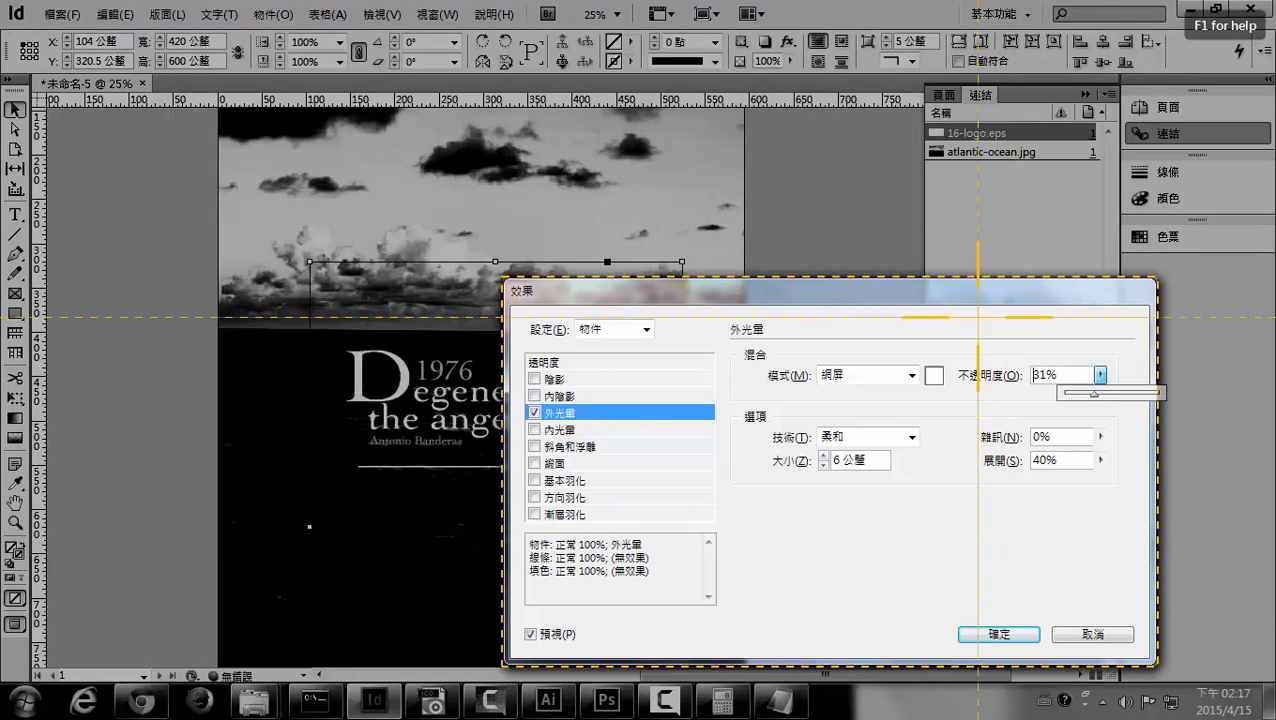
pyautogui.click(1092, 380)
pyautogui.click(640, 234)
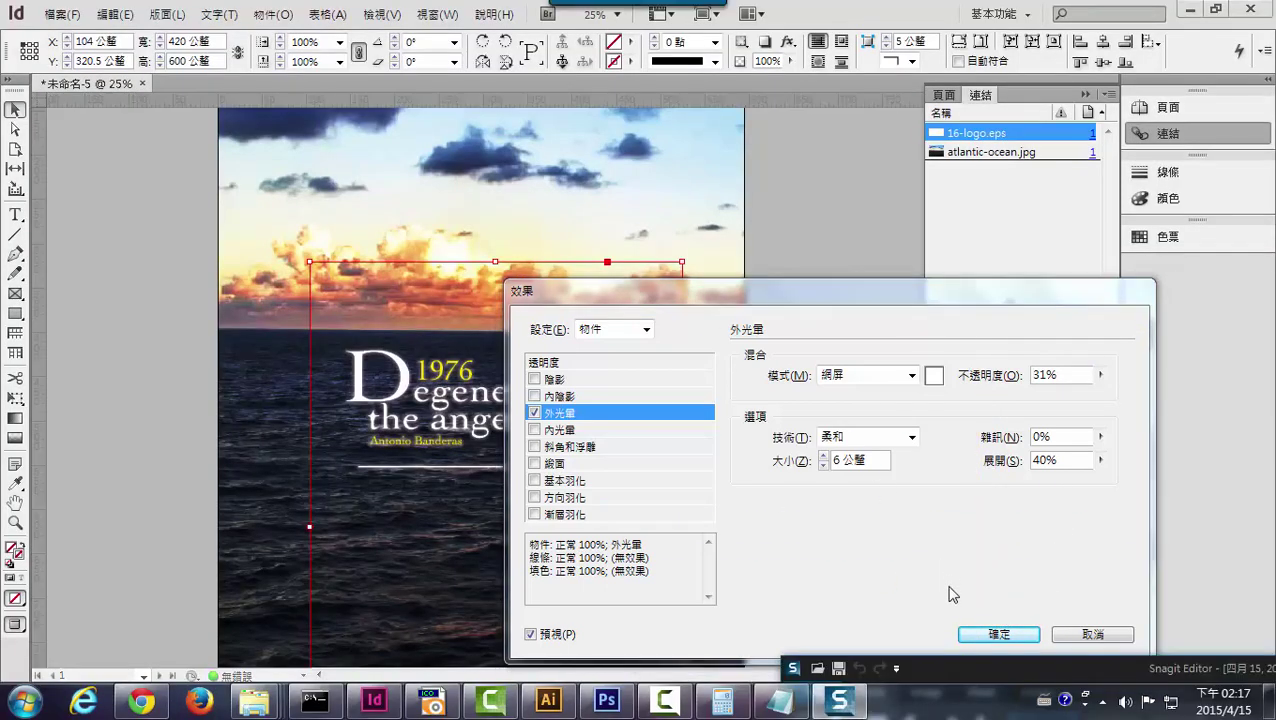
pyautogui.click(998, 635)
pyautogui.click(801, 366)
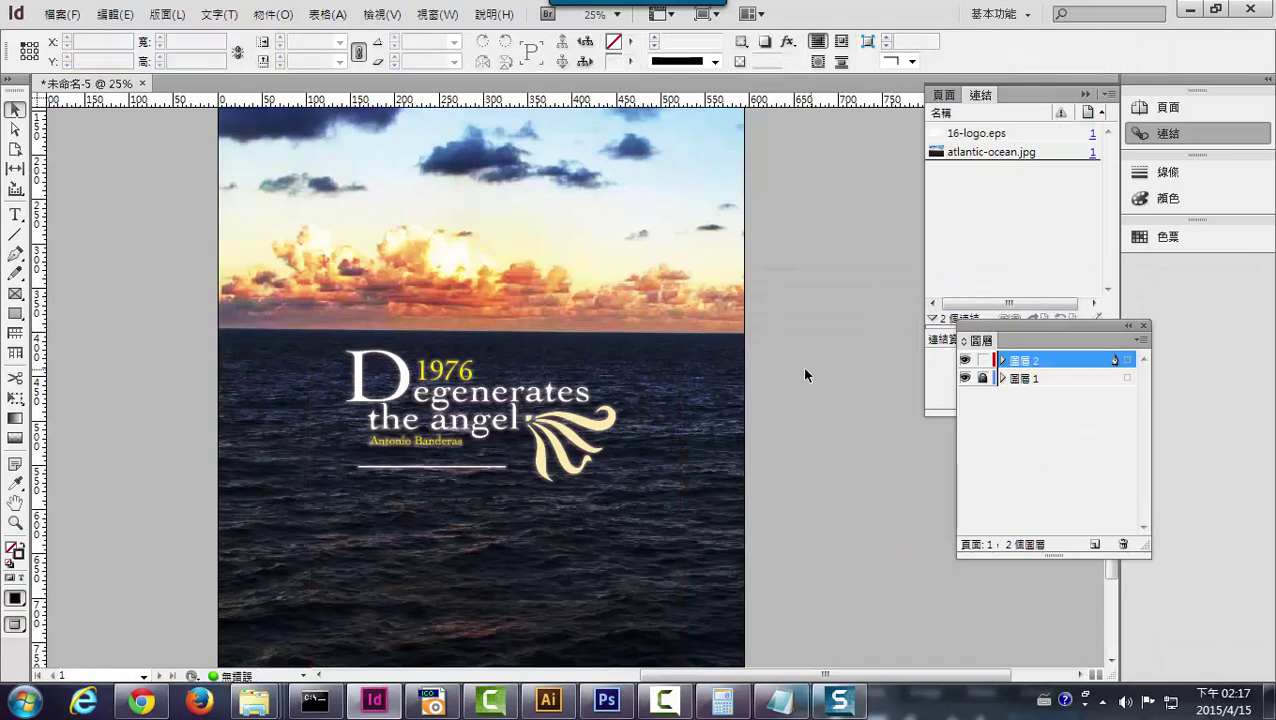
# - Lock the logo's layer 圖層 2 and add a new layer above it
pyautogui.click(982, 360)
pyautogui.scroll(-1, 658, 500)
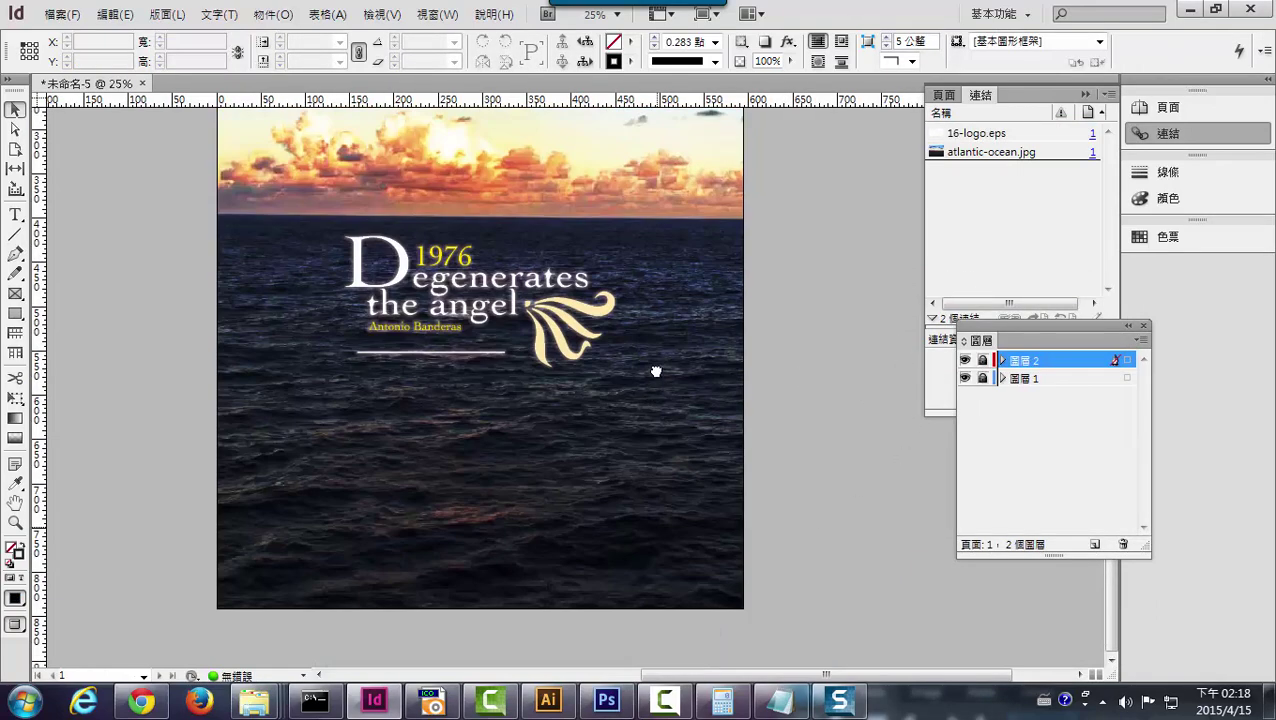
pyautogui.hscroll(-1, 780, 480)
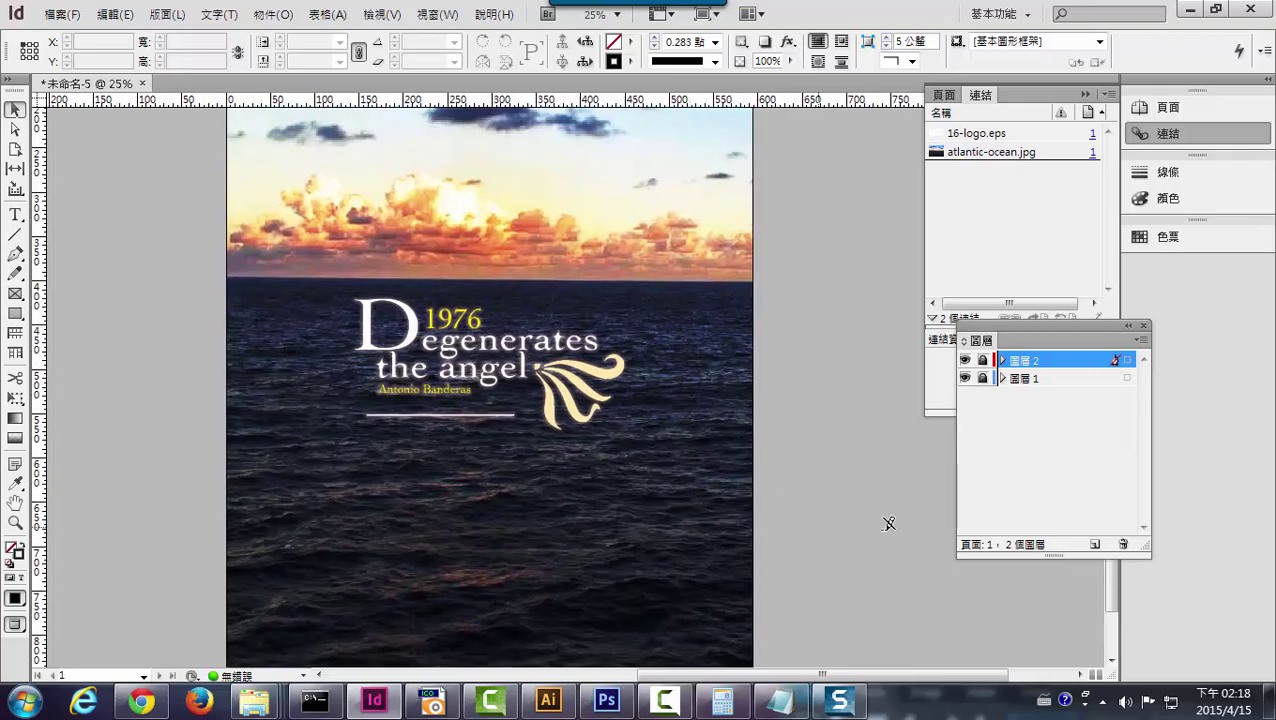
pyautogui.click(1095, 544)
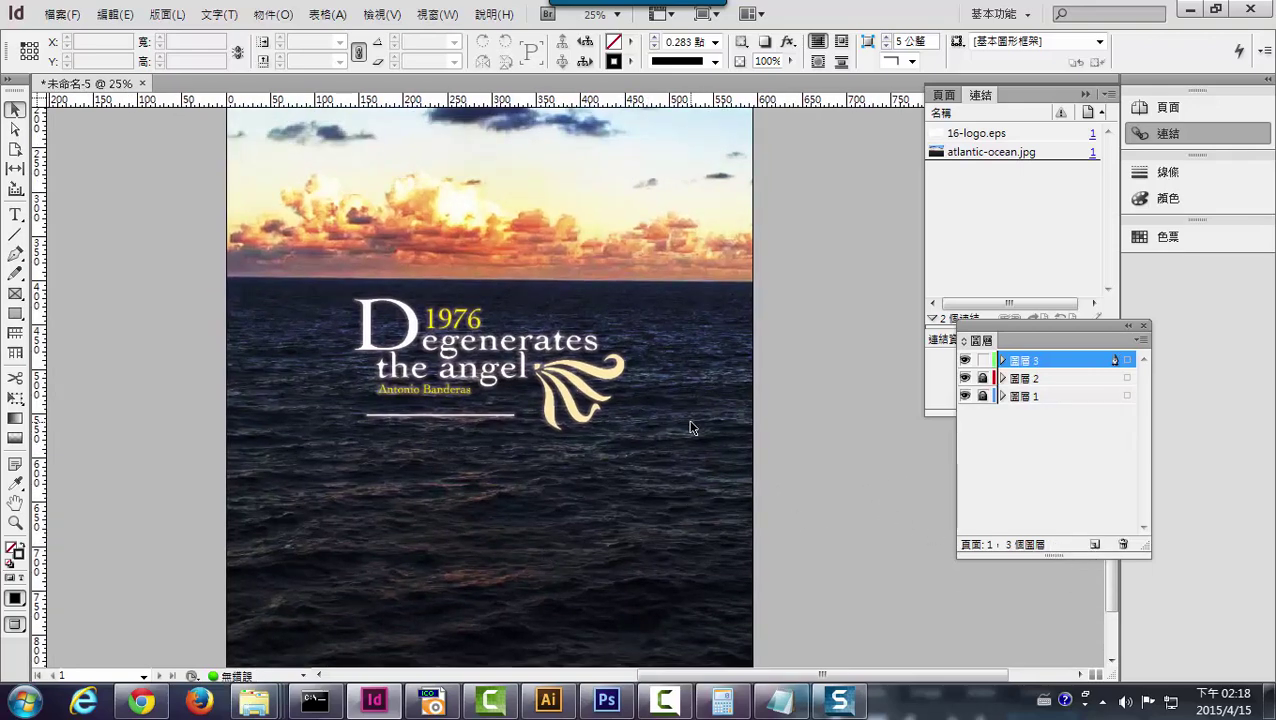
# - Draw a wide text frame over the sea below the logo and fill it with all the text copied from text.txt in the poster folder
pyautogui.click(15, 215)
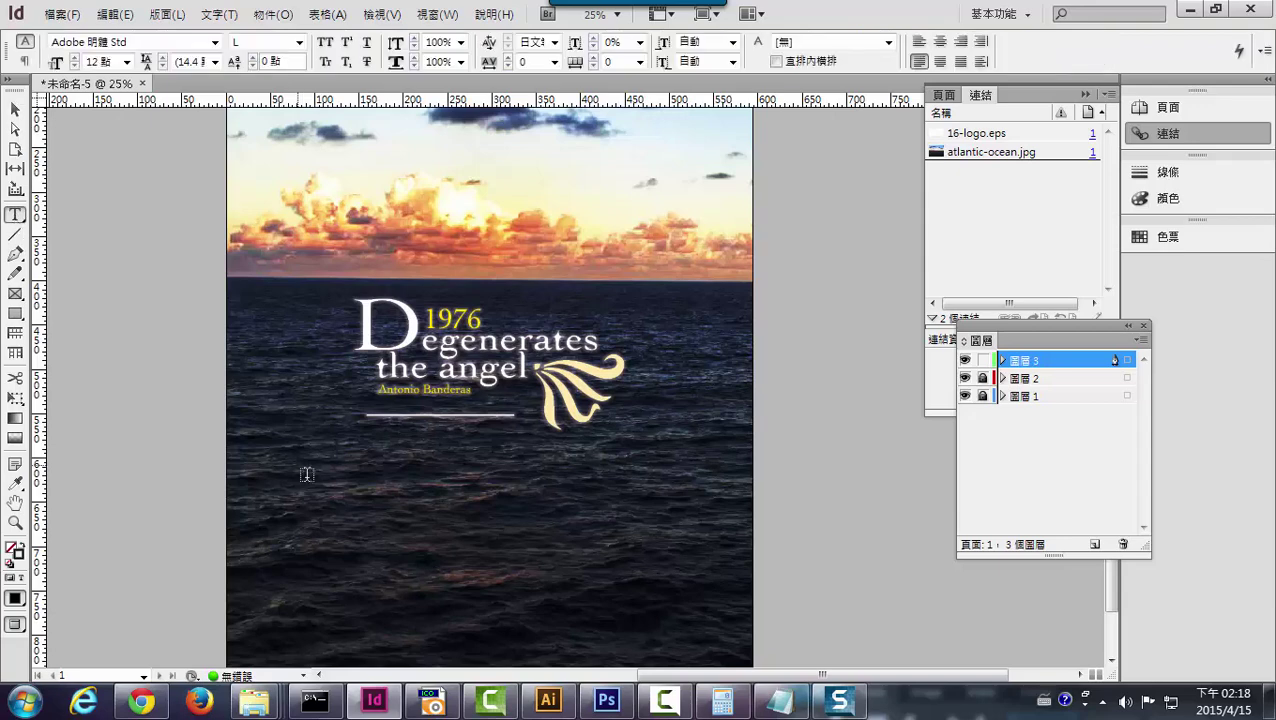
pyautogui.moveTo(285, 454); pyautogui.dragTo(705, 655)
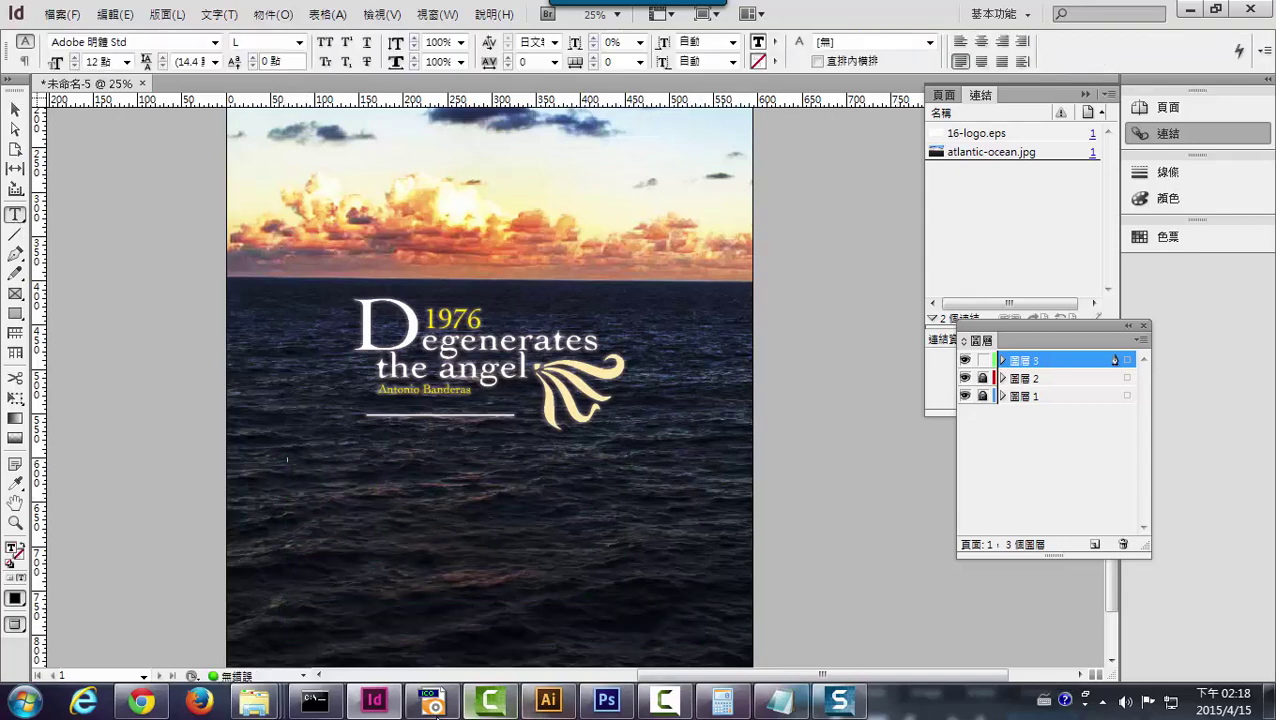
pyautogui.moveTo(255, 702)
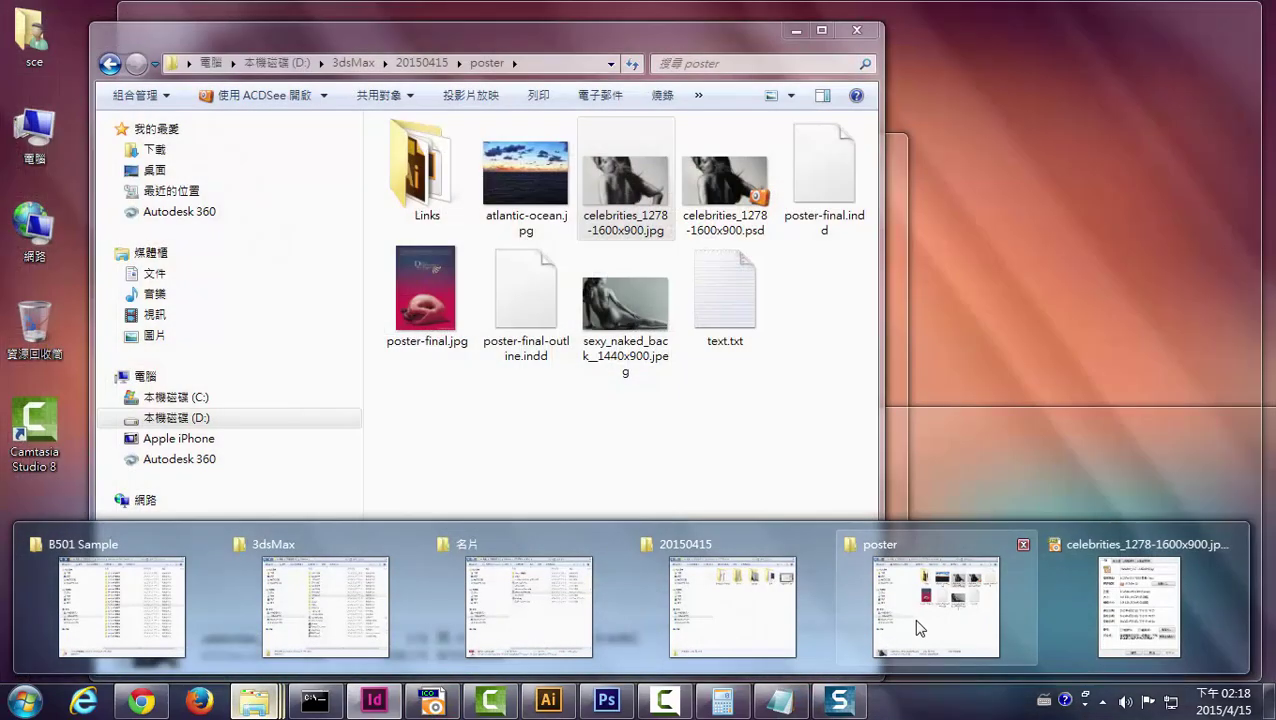
pyautogui.click(935, 607)
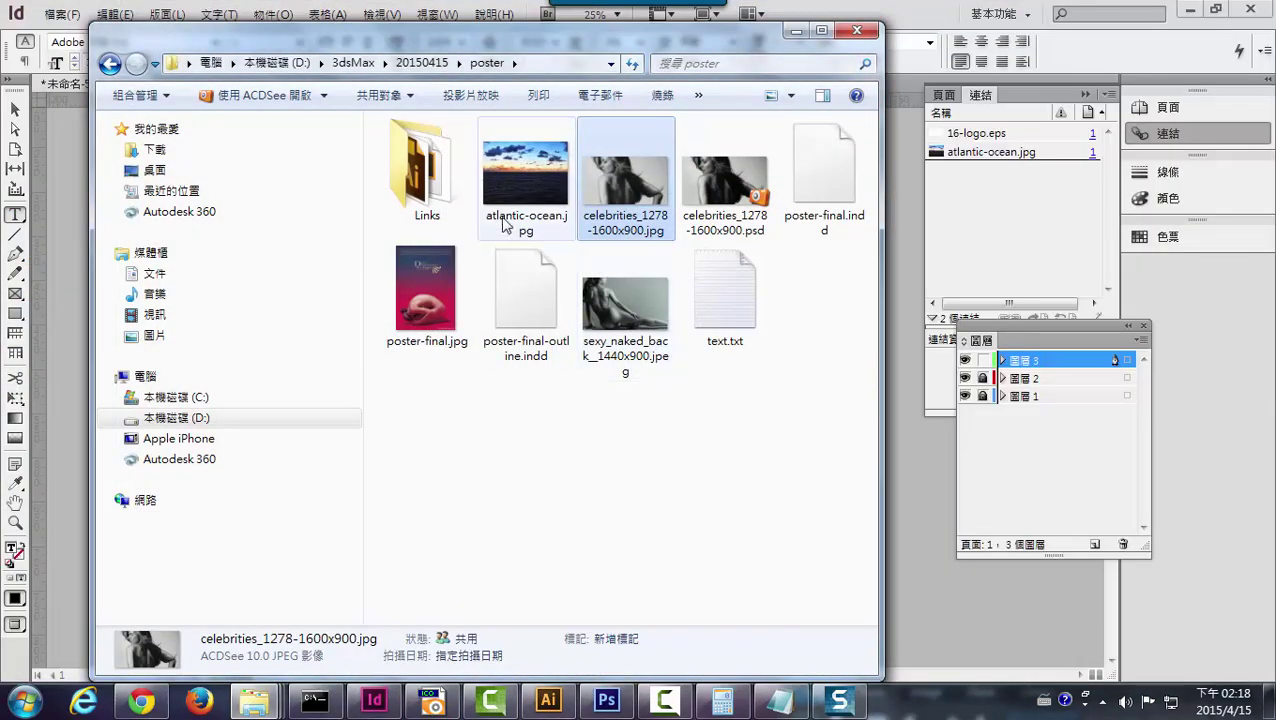
pyautogui.doubleClick(725, 295)
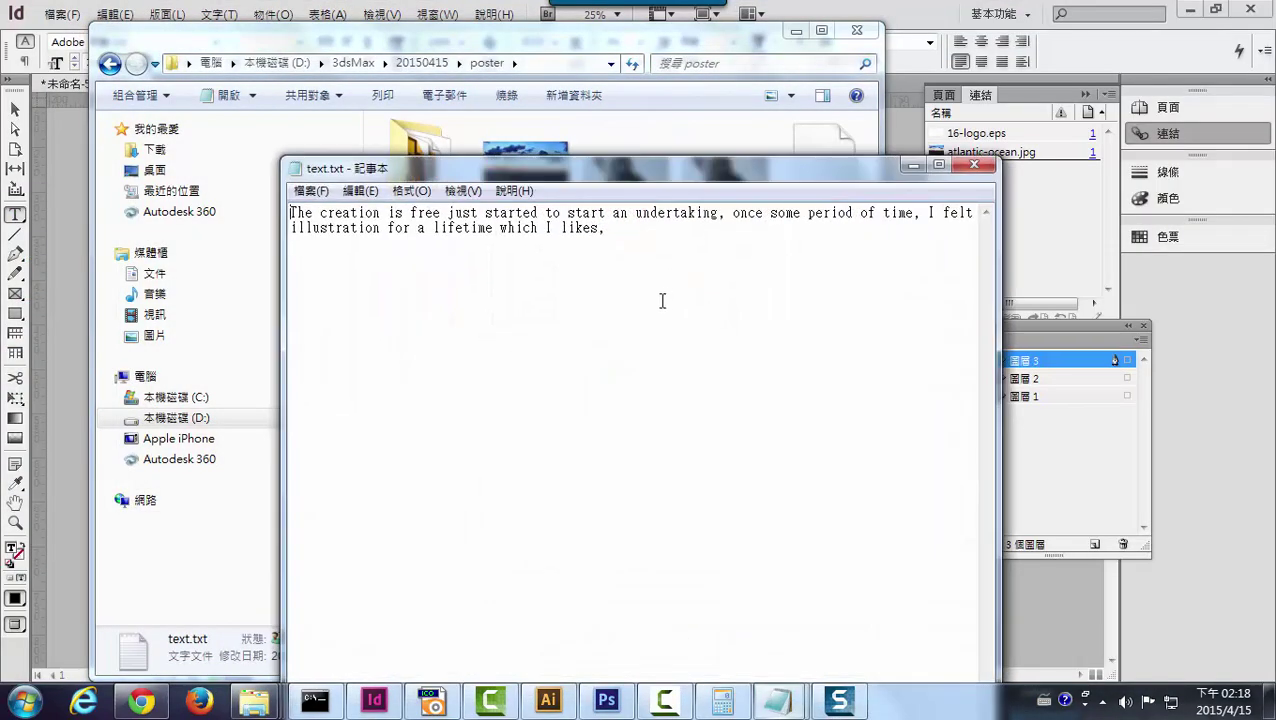
pyautogui.hotkey('ctrl', 'a')
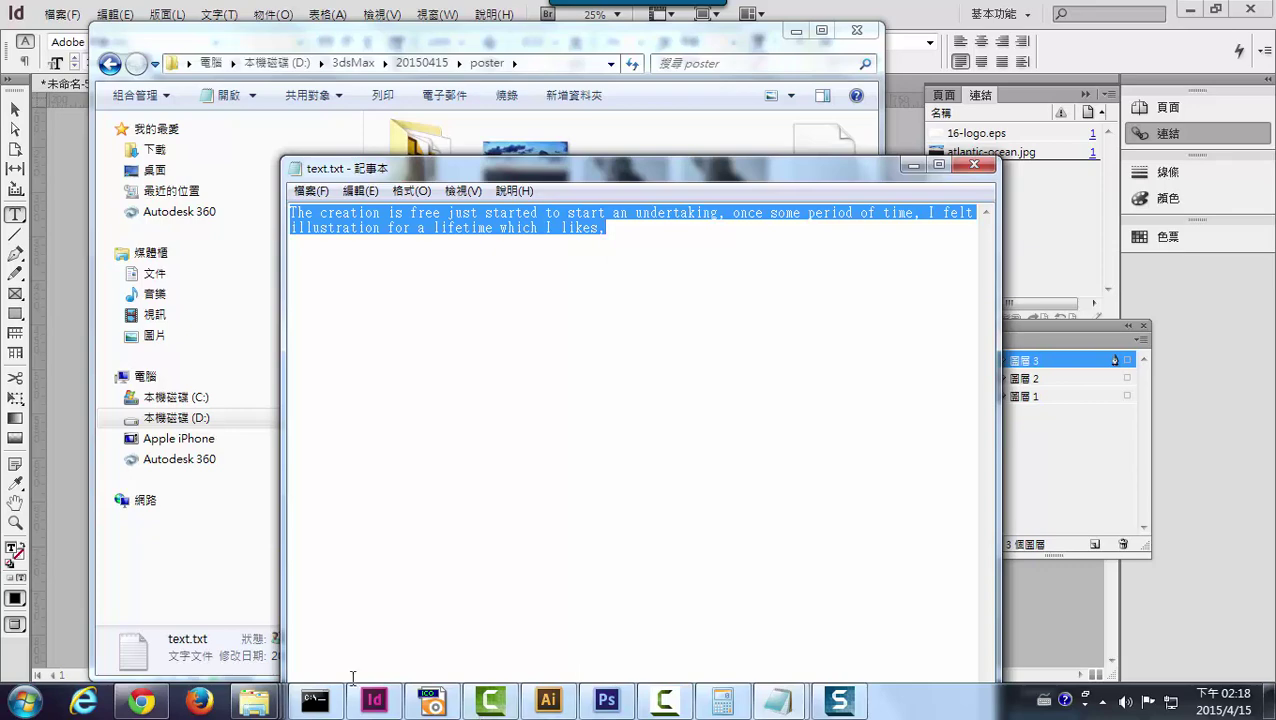
pyautogui.click(374, 700)
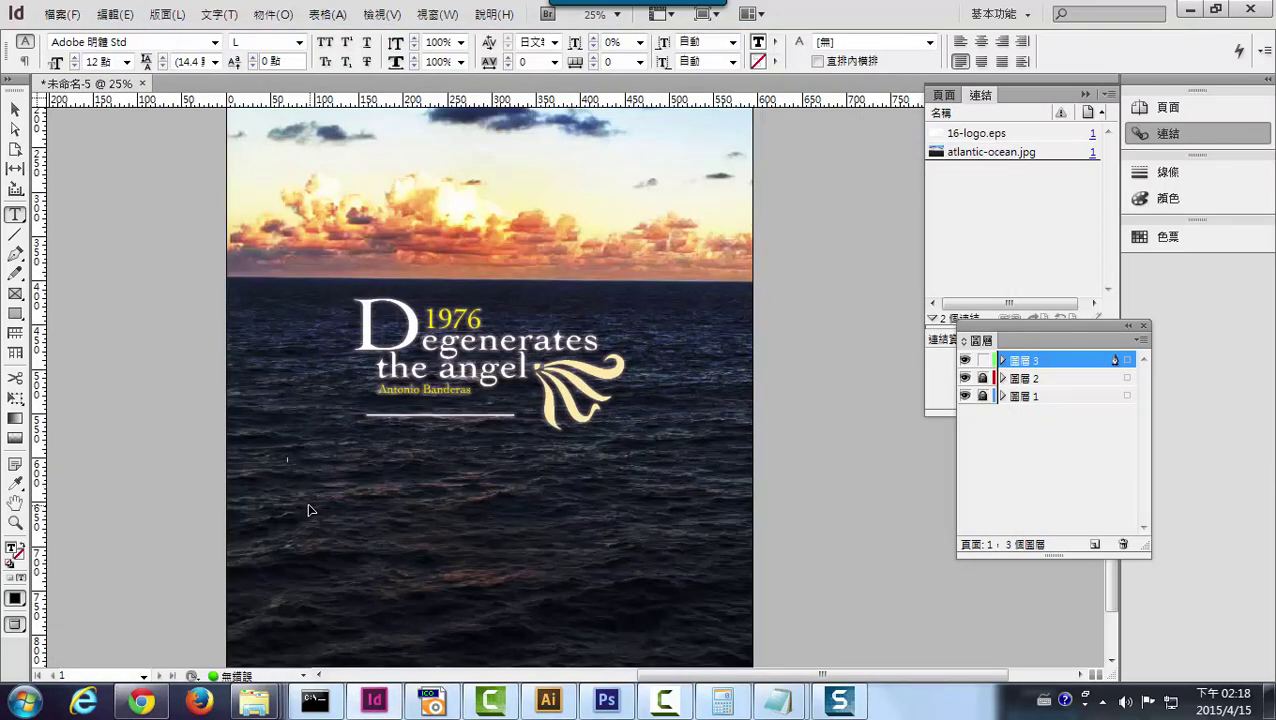
pyautogui.hotkey('ctrl', 'v')
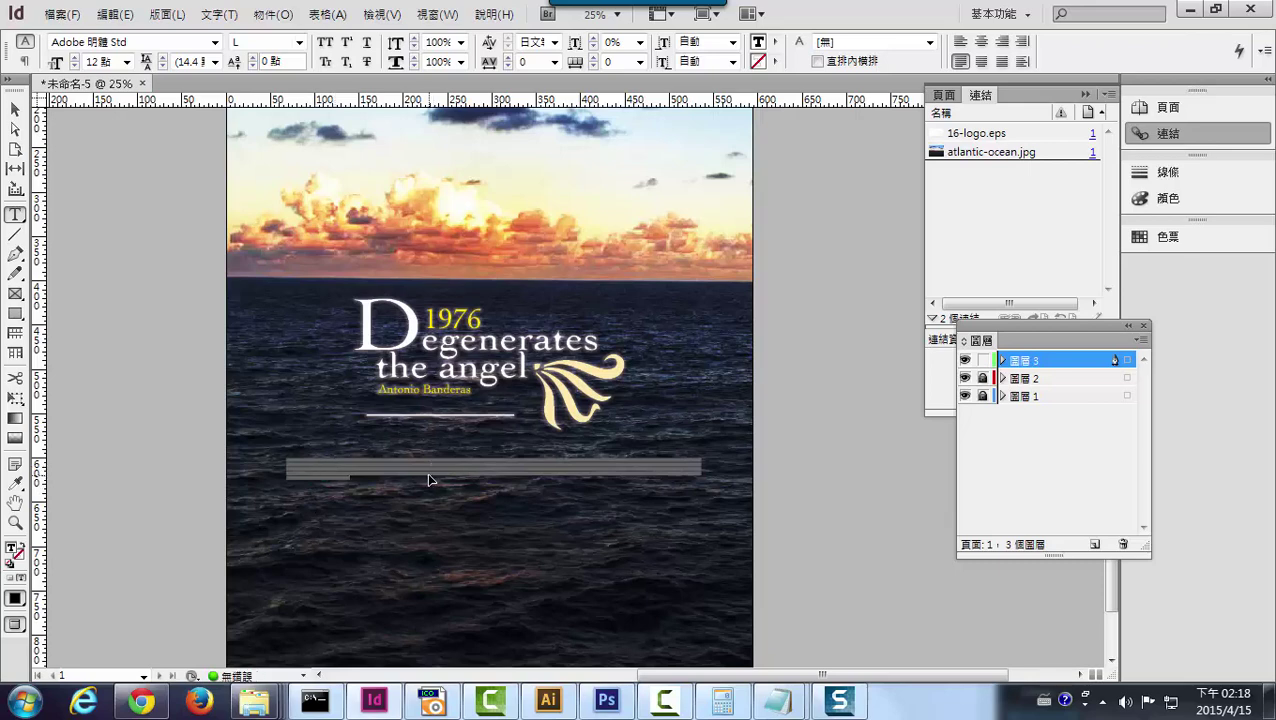
# - Set the pasted text to 24 pt in the News Gothic font
pyautogui.click(127, 62)
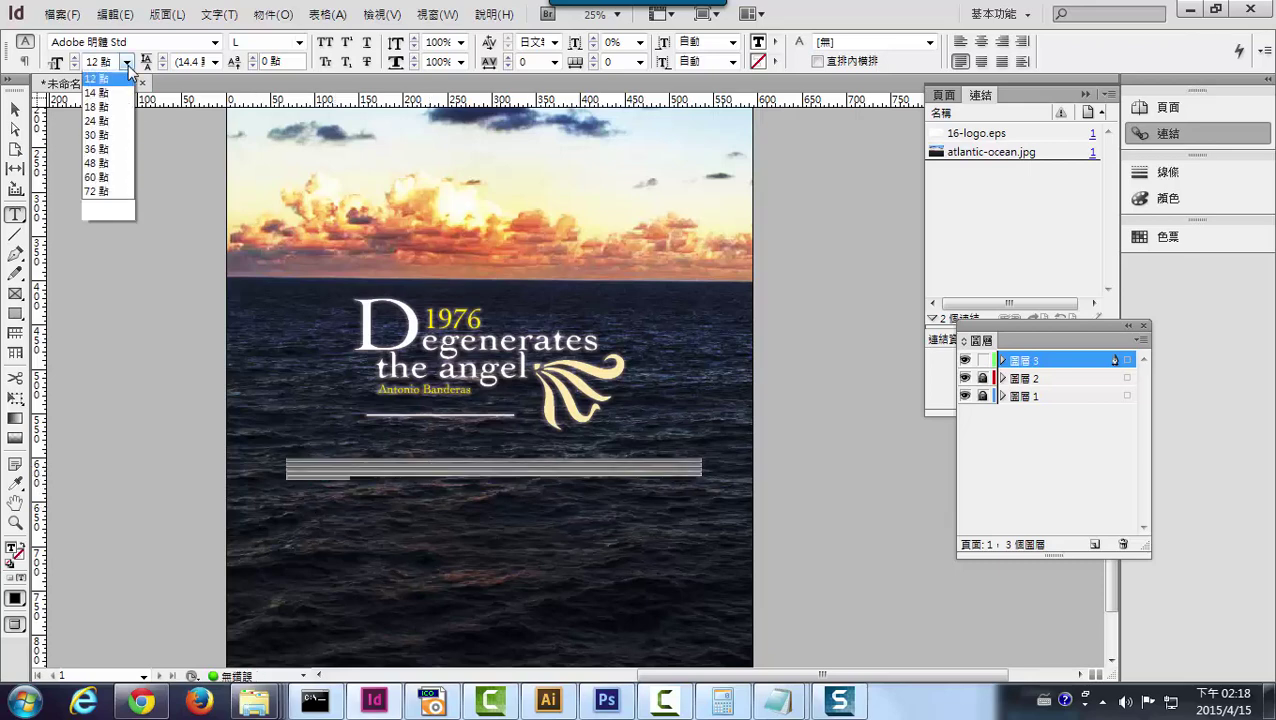
pyautogui.click(92, 218)
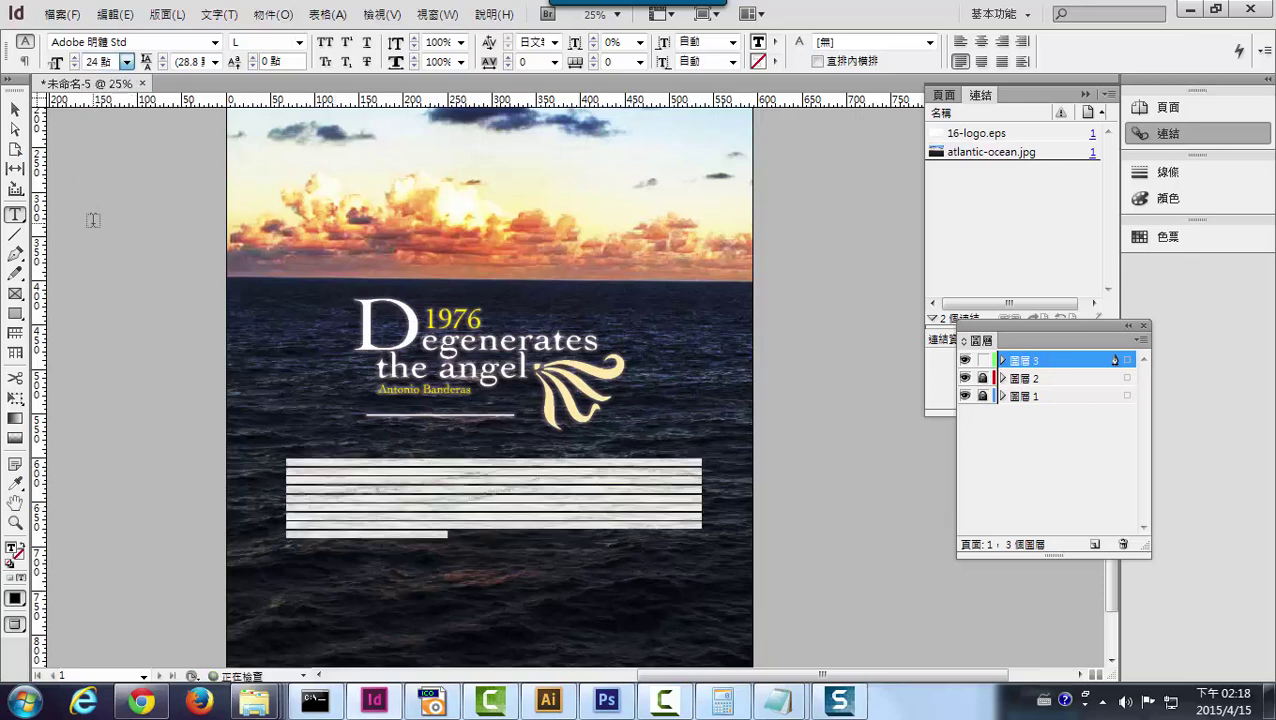
pyautogui.click(214, 42)
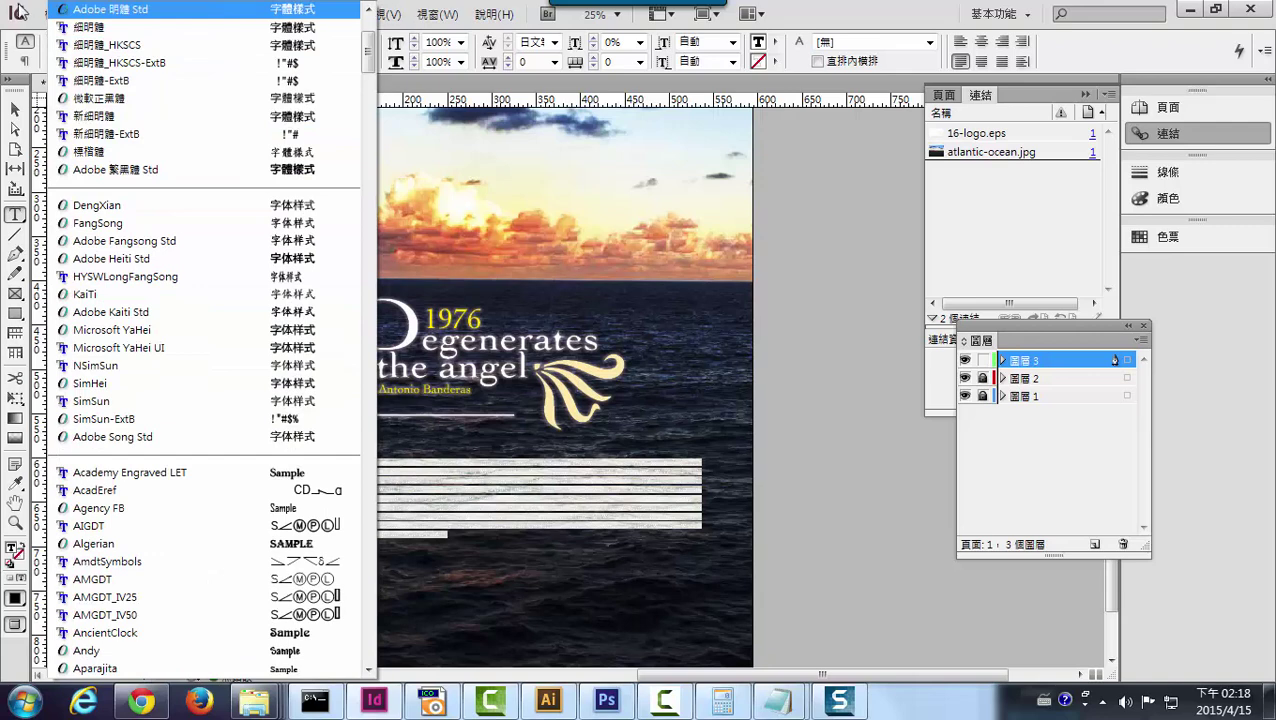
pyautogui.click(110, 9)
pyautogui.click(127, 41)
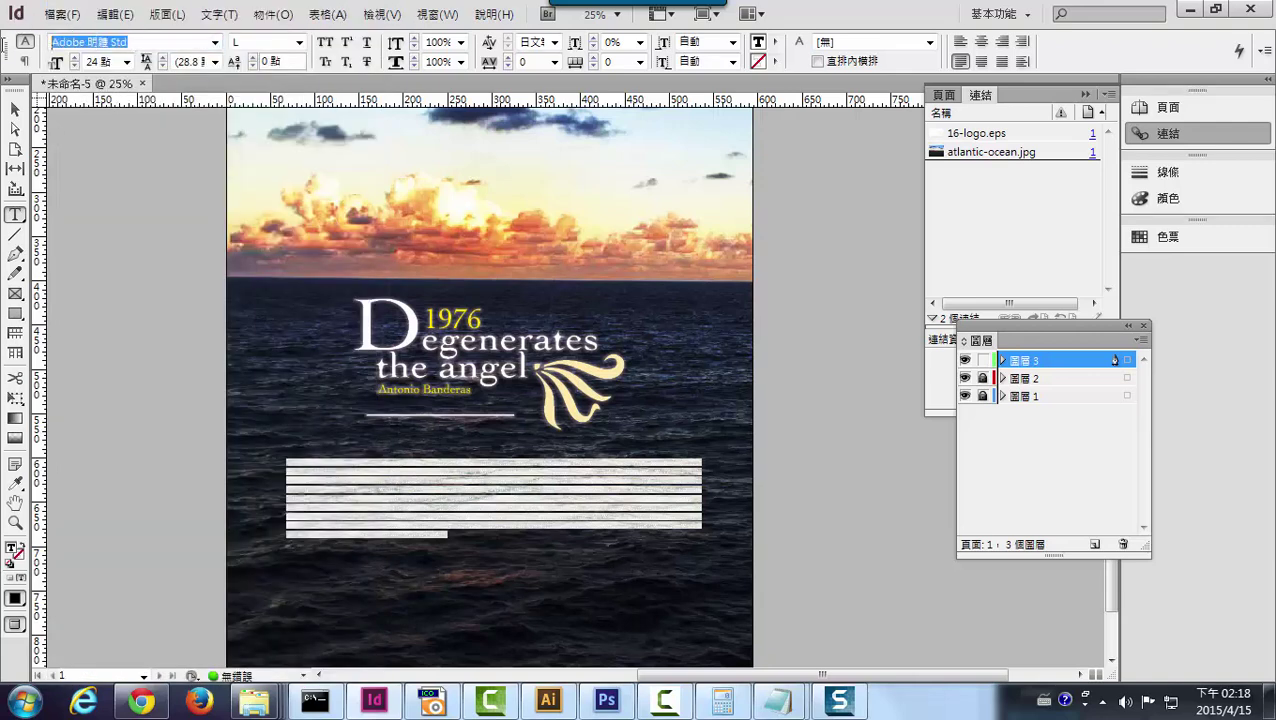
pyautogui.write('News Gothic')
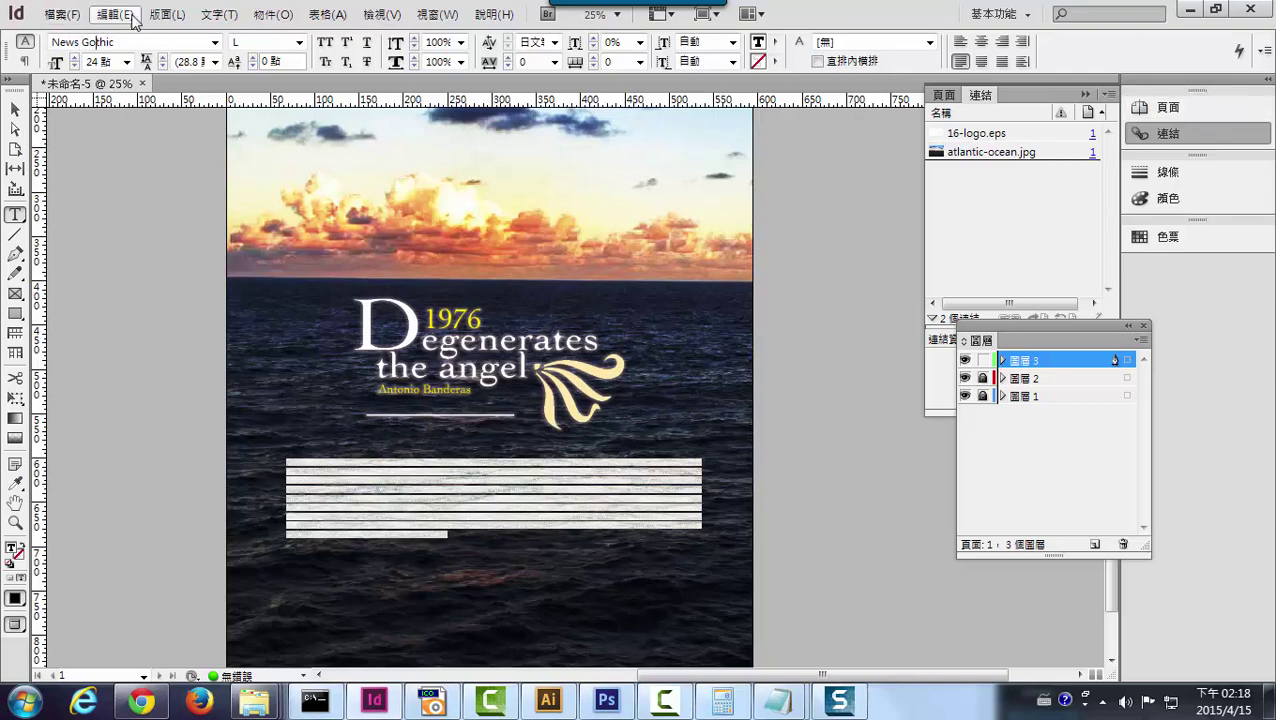
pyautogui.click(214, 42)
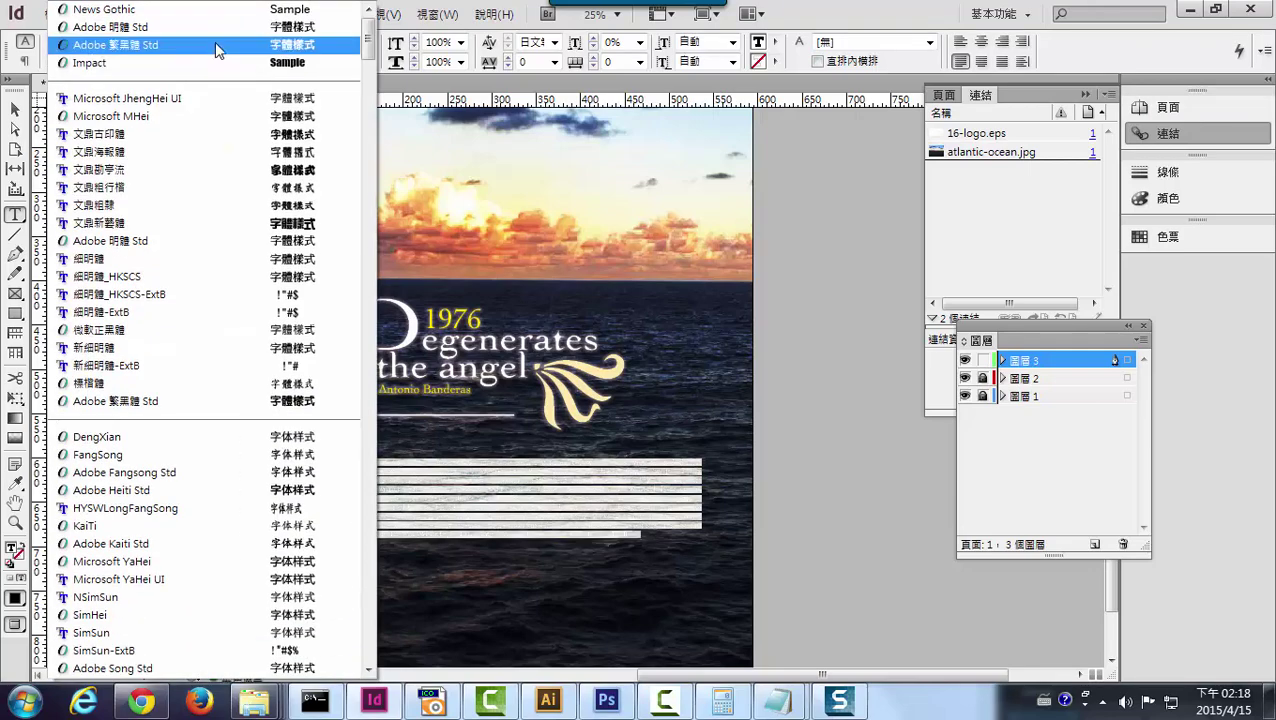
pyautogui.click(390, 12)
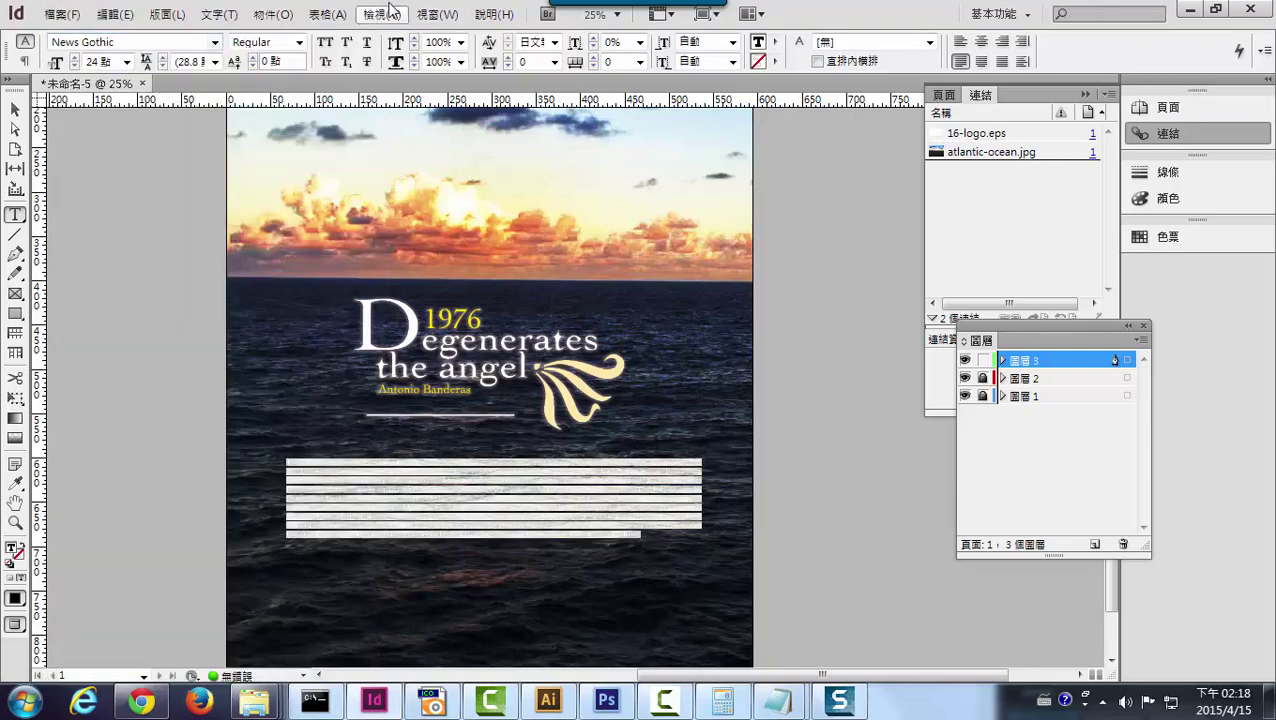
# - Change the body text's font to Footlight MT Light
pyautogui.click(184, 41)
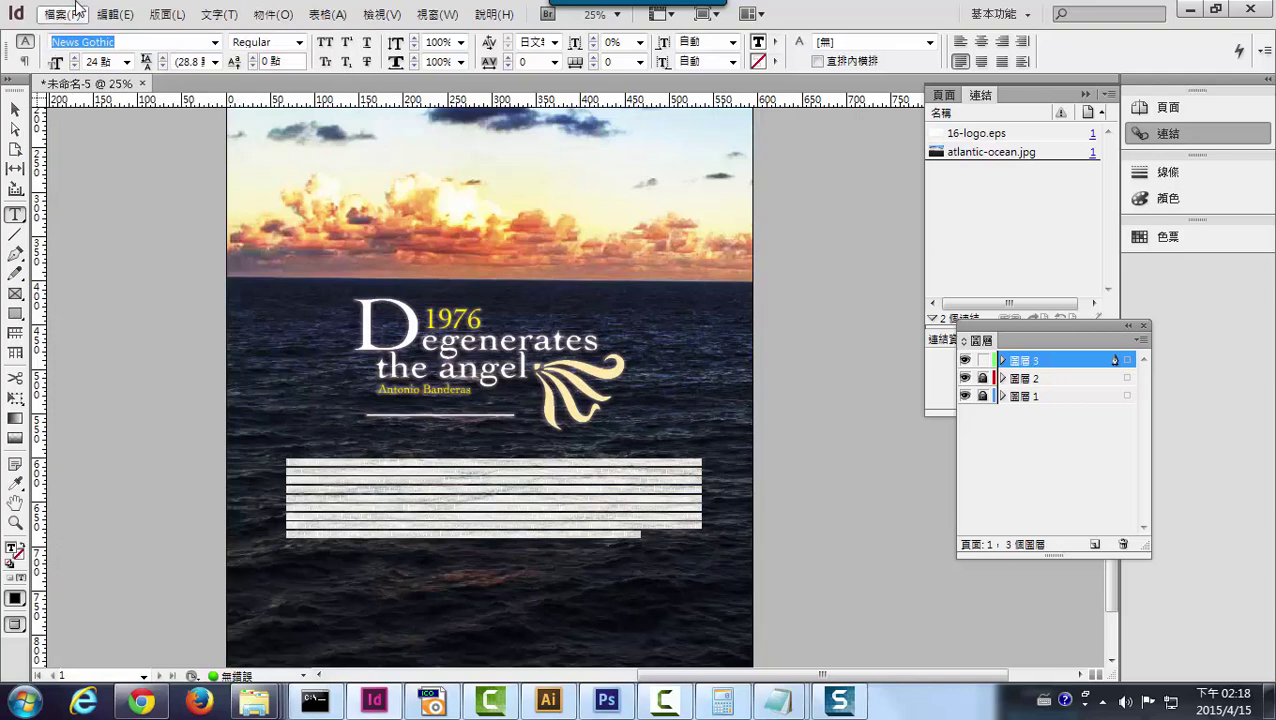
pyautogui.press('Left')
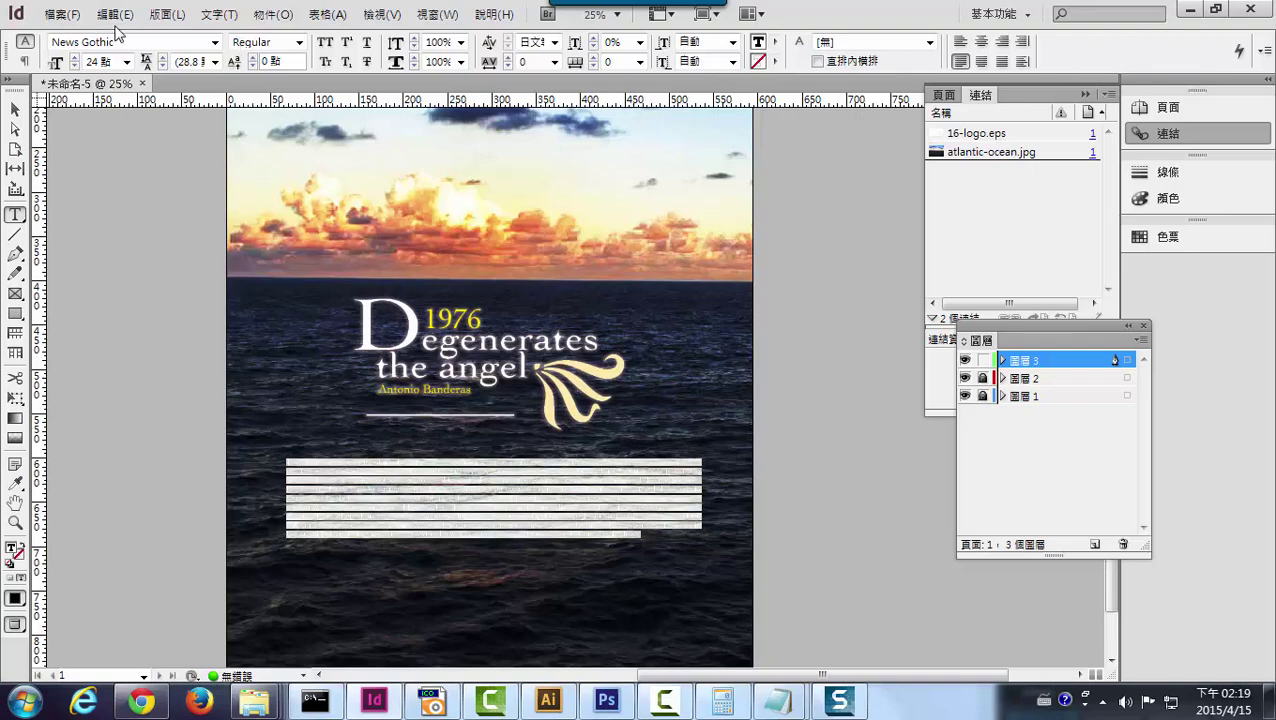
pyautogui.click(214, 43)
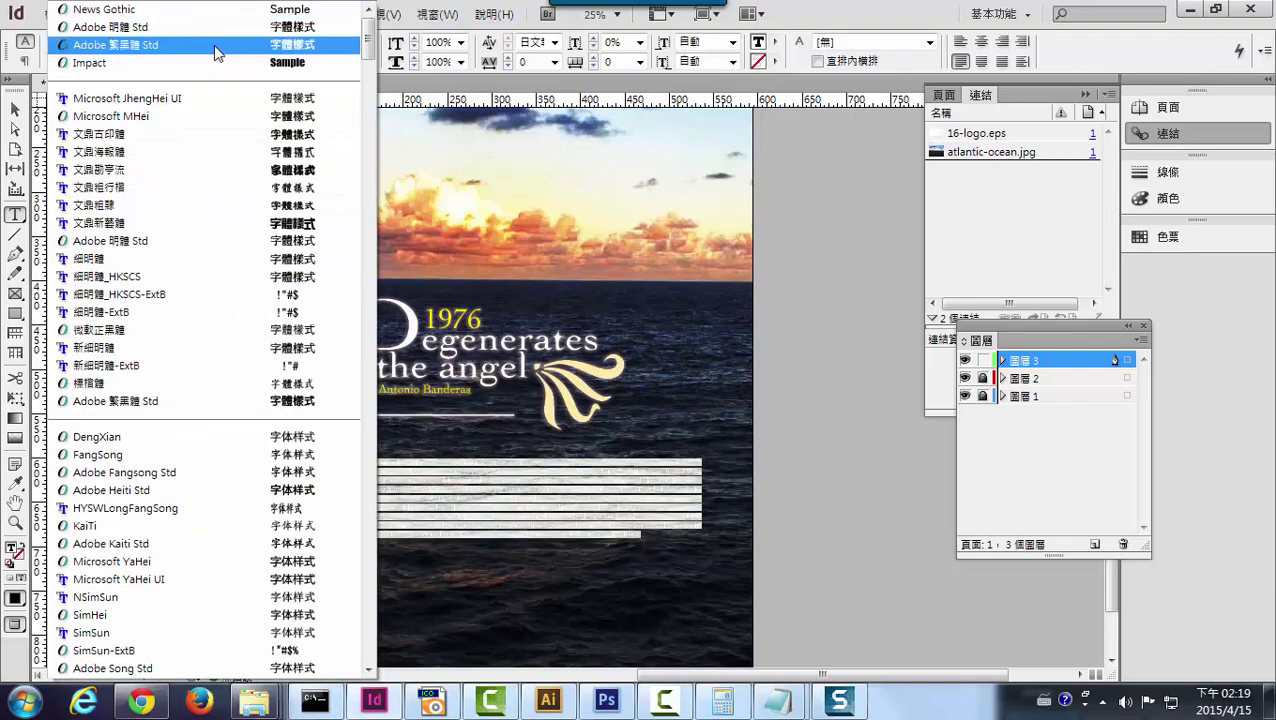
pyautogui.scroll(-12, 216, 52)
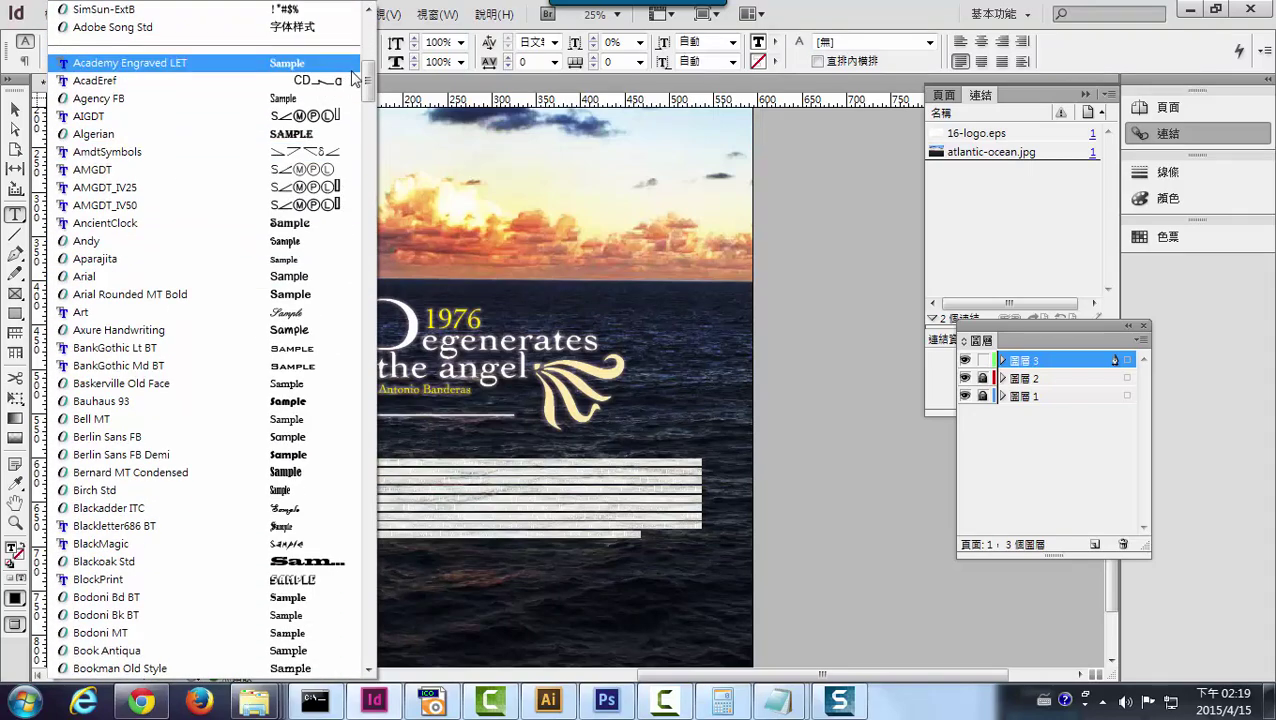
pyautogui.moveTo(369, 92); pyautogui.dragTo(389, 381)
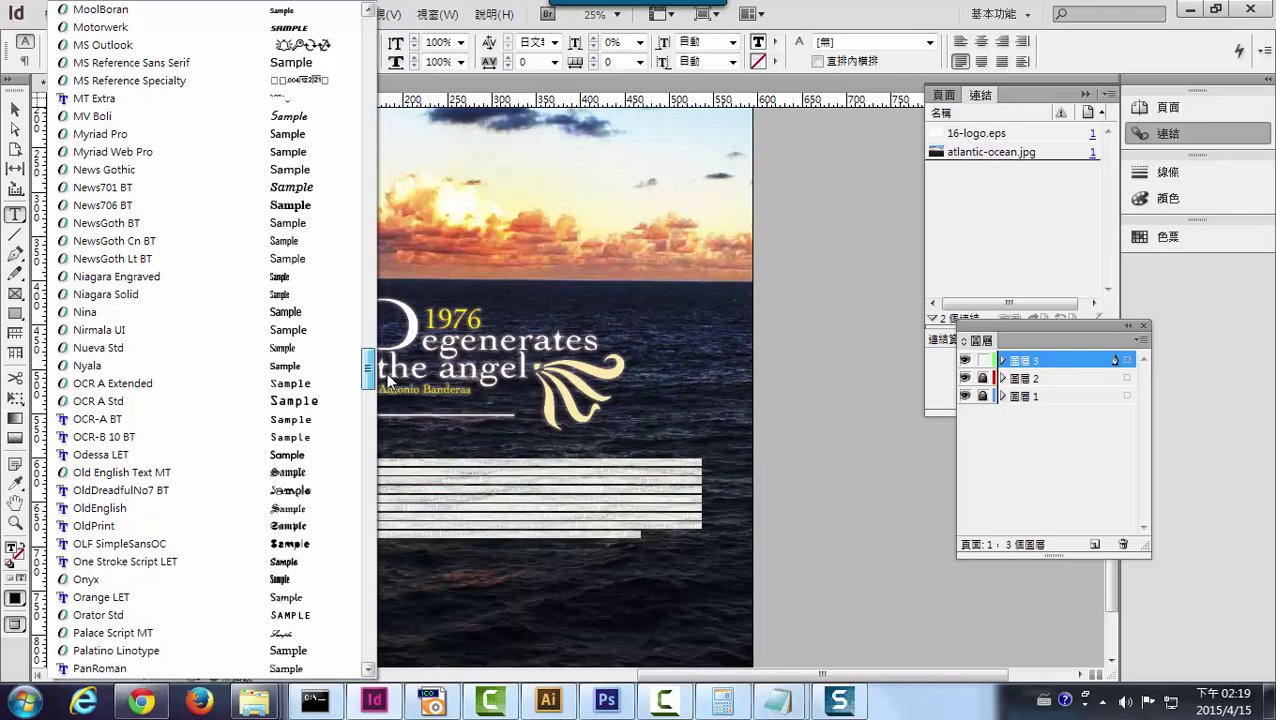
pyautogui.moveTo(388, 378); pyautogui.dragTo(395, 160)
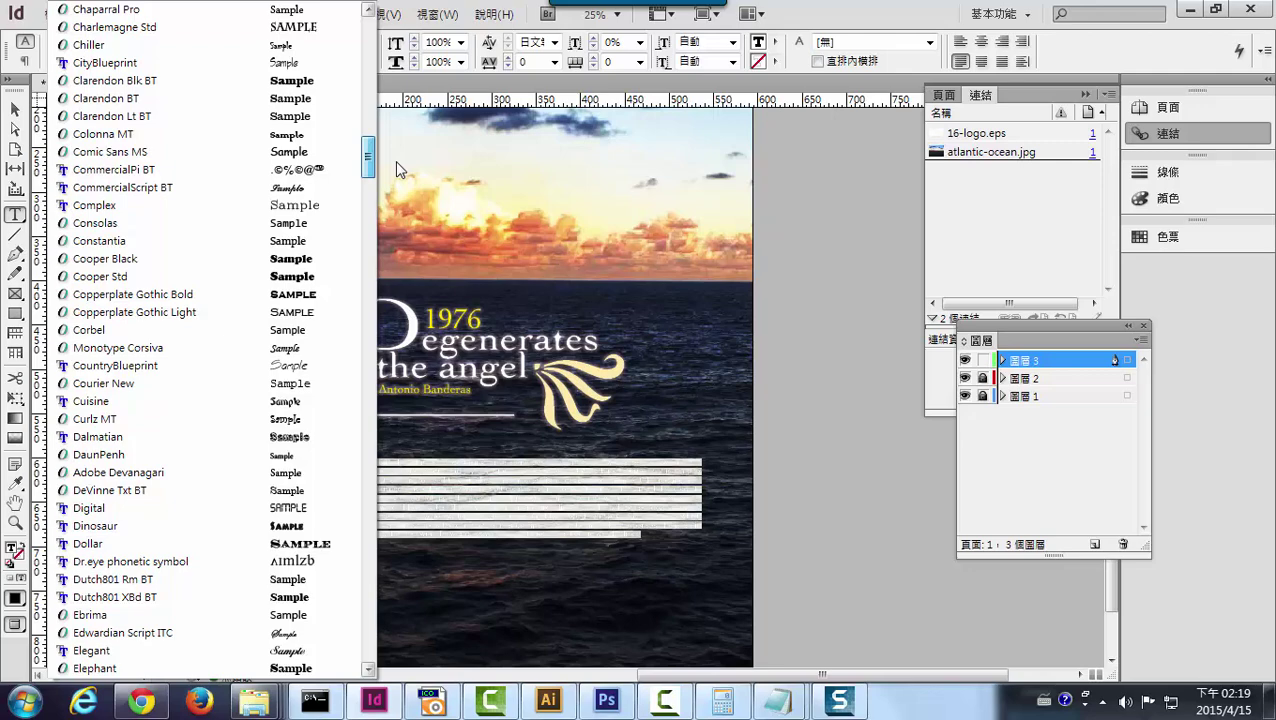
pyautogui.moveTo(395, 160); pyautogui.dragTo(393, 181)
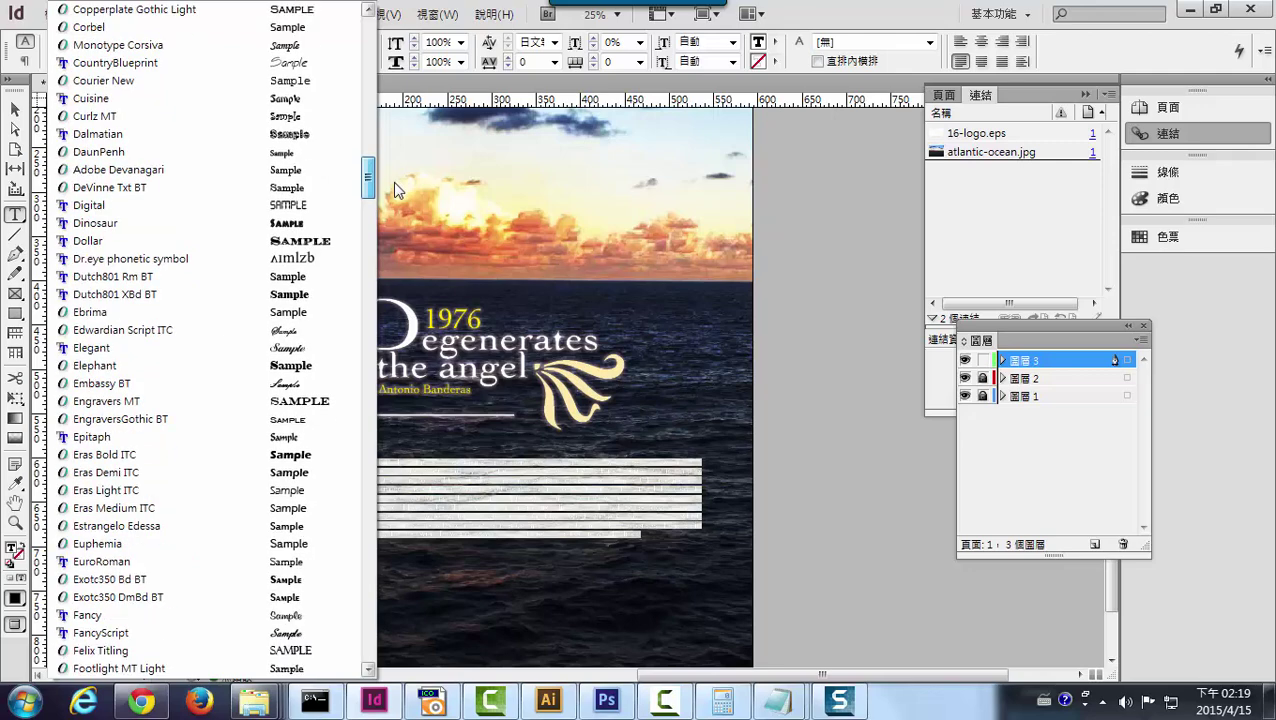
pyautogui.moveTo(393, 181); pyautogui.dragTo(390, 207)
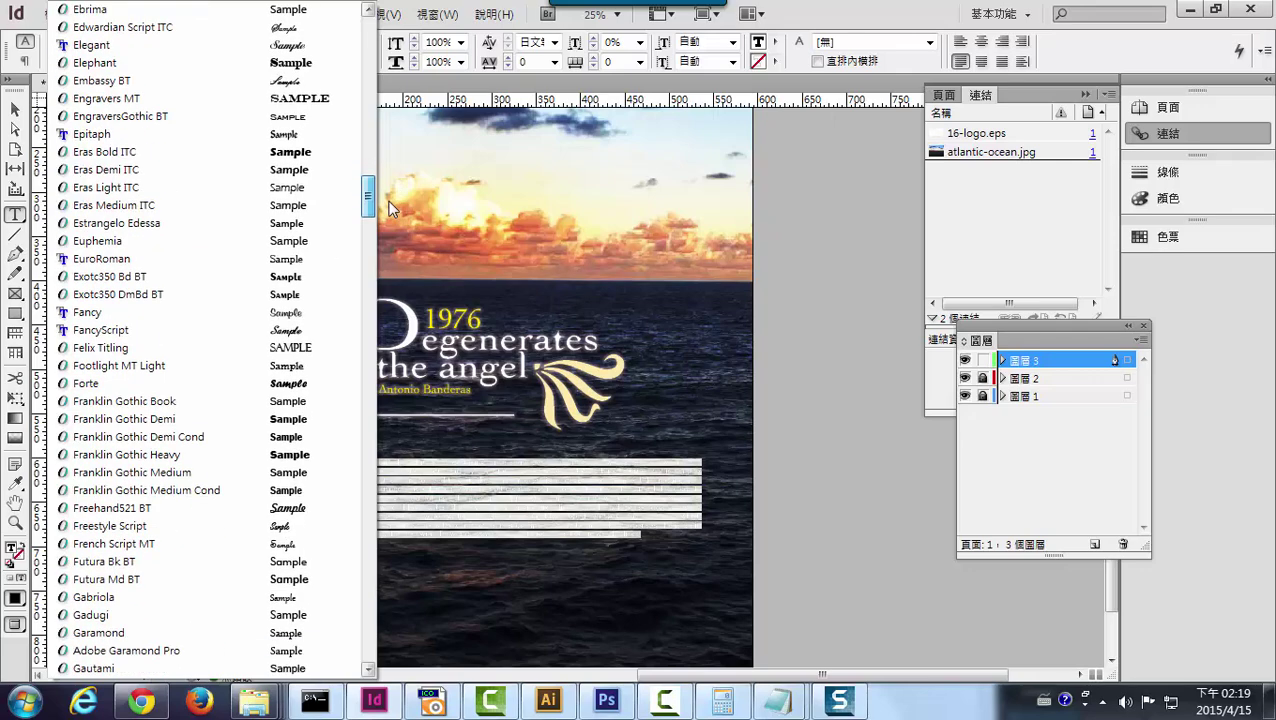
pyautogui.scroll(-2, 210, 330)
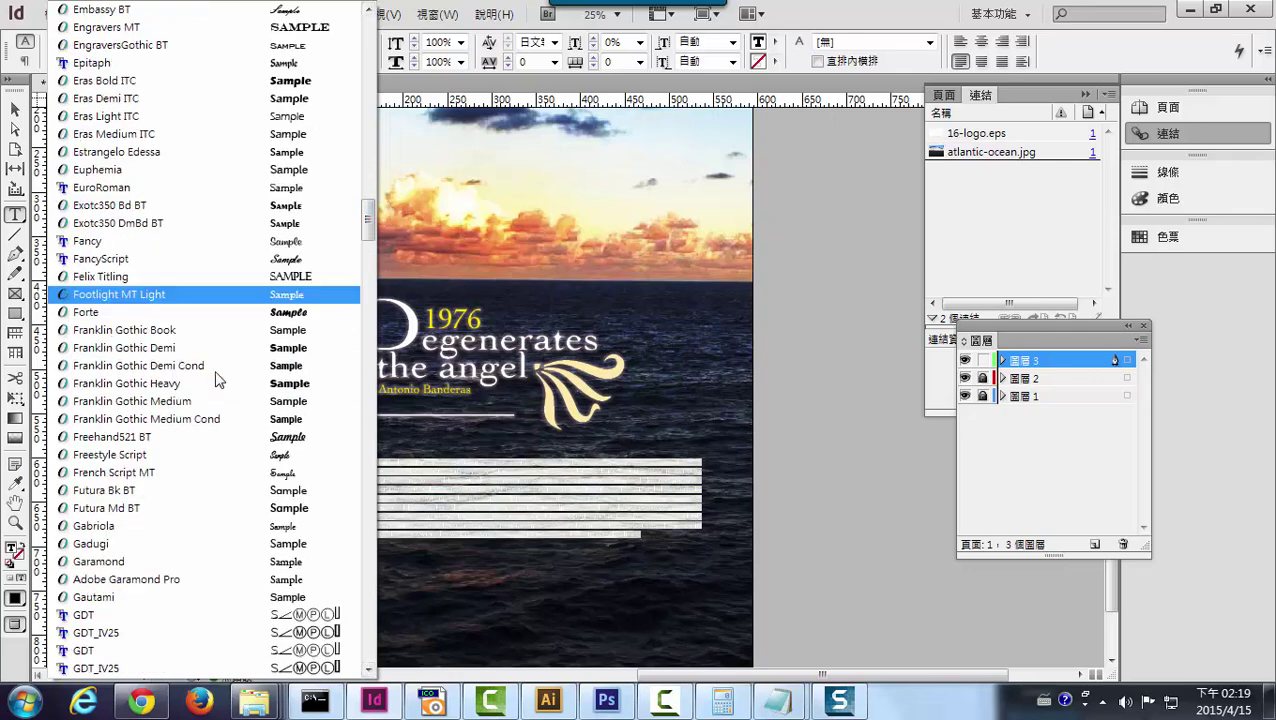
pyautogui.click(200, 288)
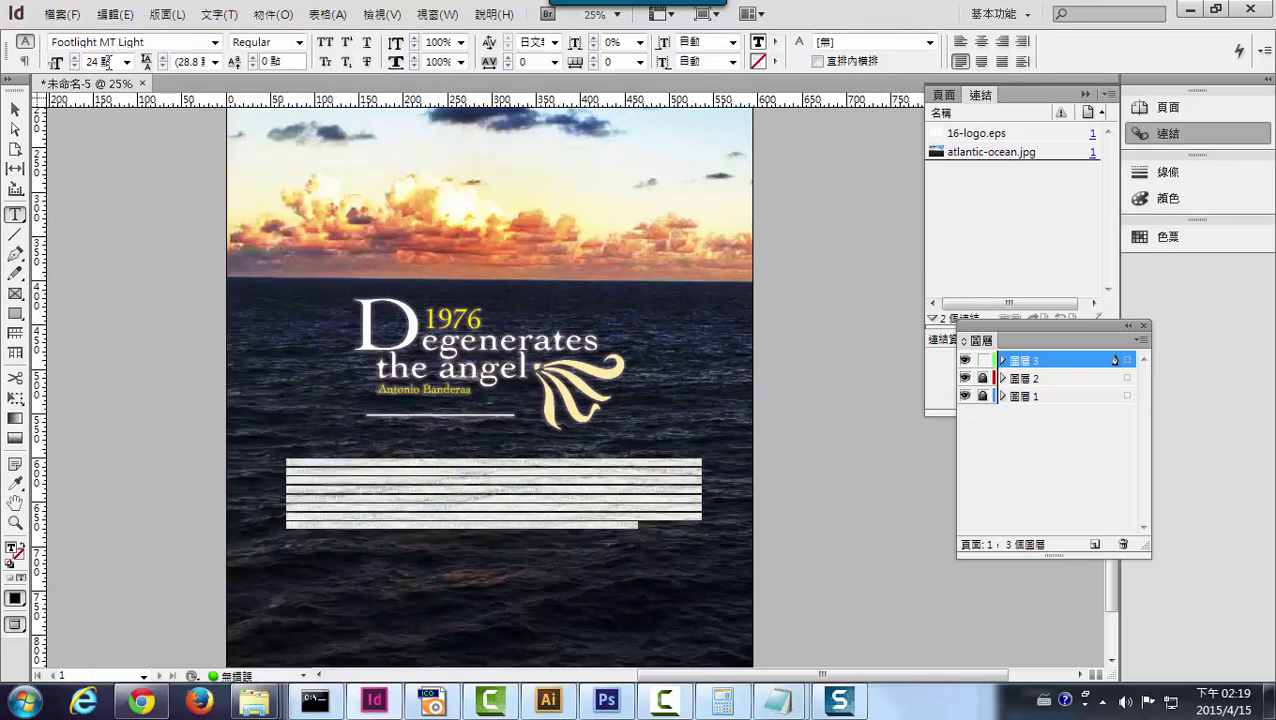
# - Increase the body text's font size to 29 pt and switch to the Selection tool
pyautogui.click(87, 64)
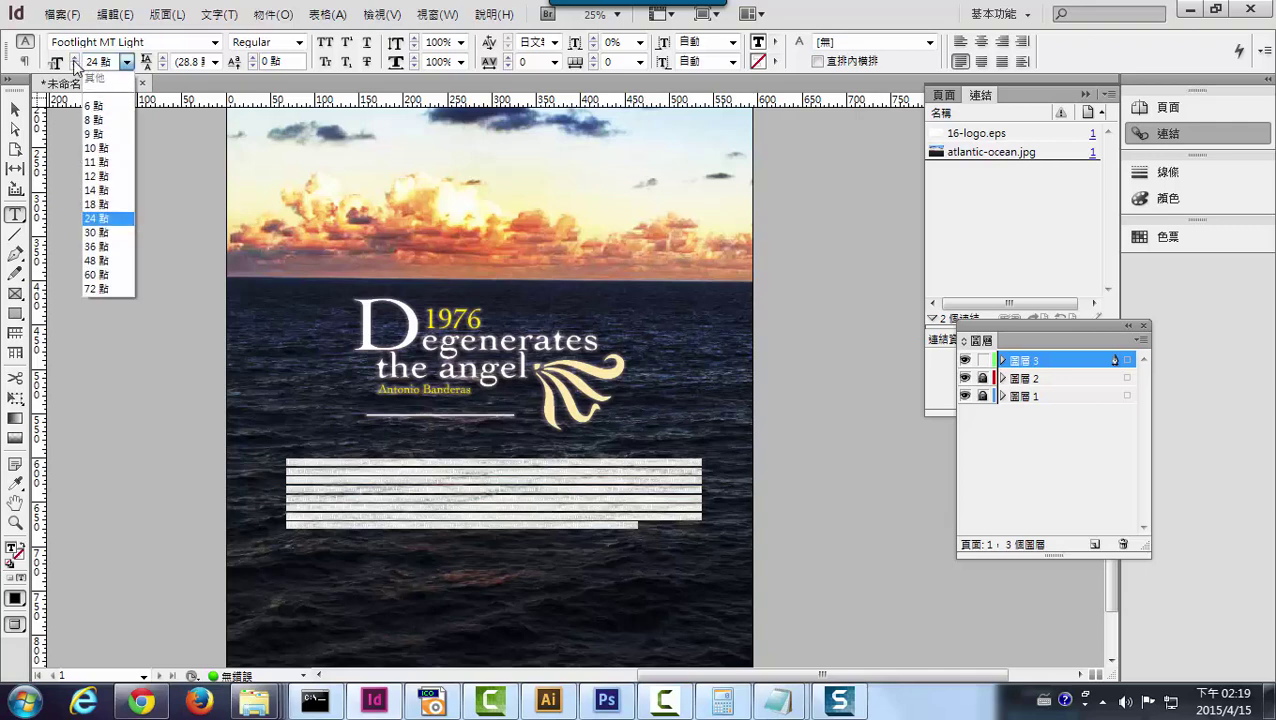
pyautogui.click(76, 64)
pyautogui.click(75, 58)
pyautogui.click(75, 58)
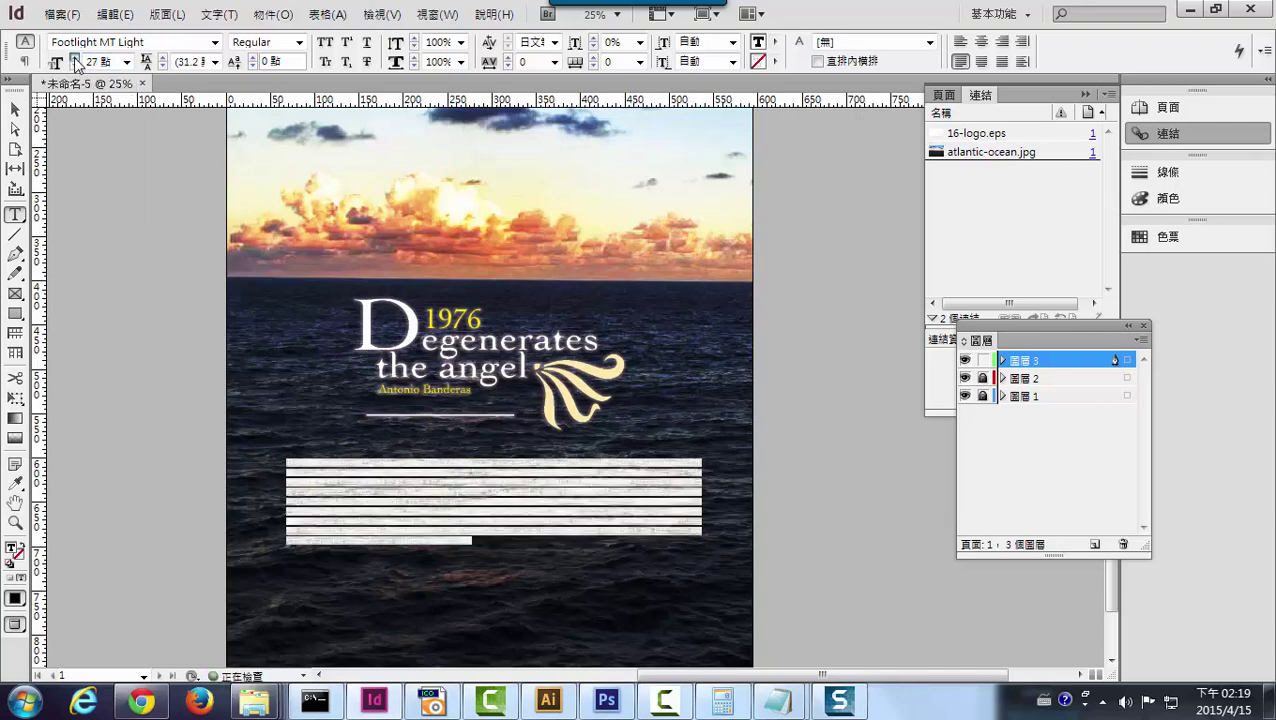
pyautogui.click(75, 58)
pyautogui.click(75, 58)
pyautogui.click(13, 109)
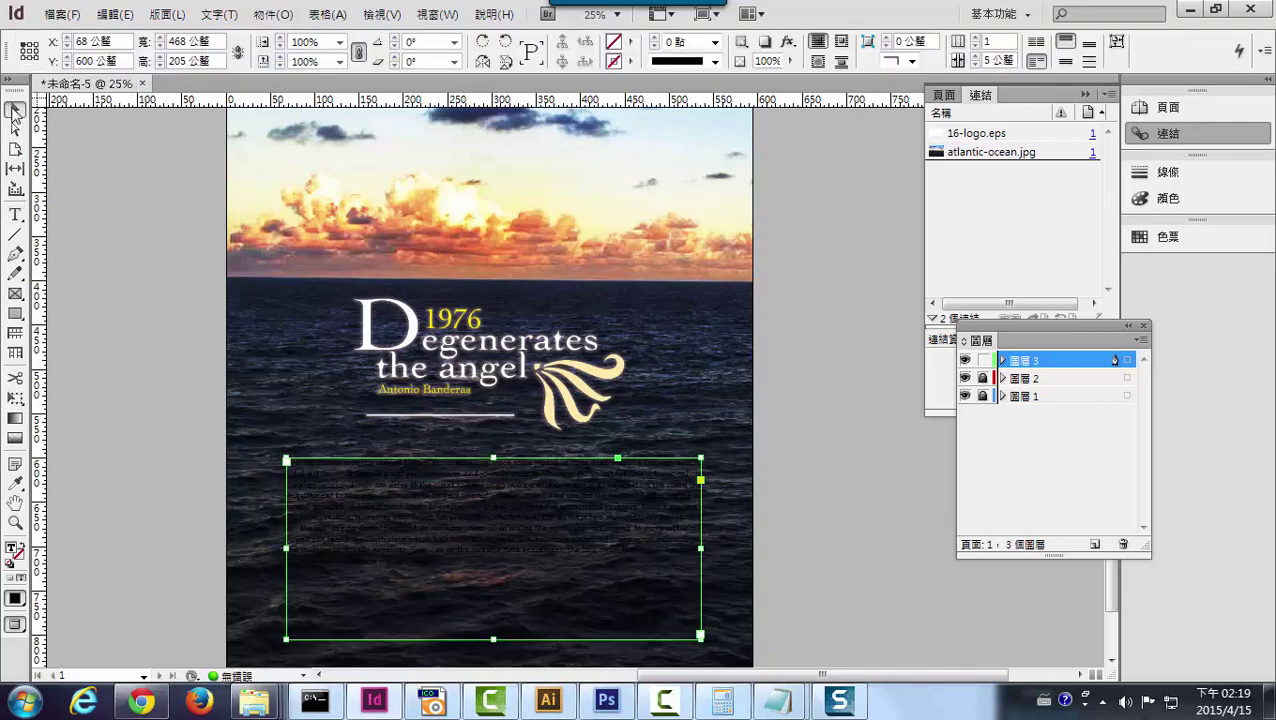
# - Fill all the body text with the white [紙張] swatch and deselect its frame
pyautogui.doubleClick(493, 541)
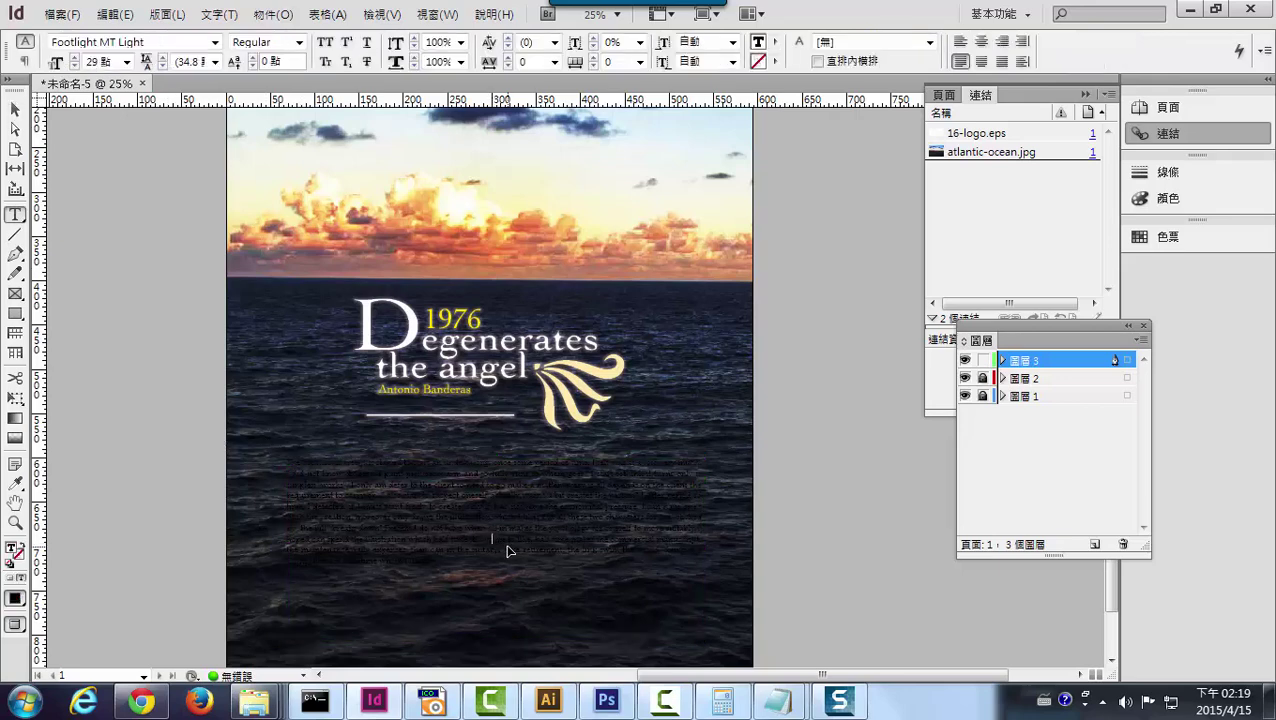
pyautogui.hotkey('ctrl', 'a')
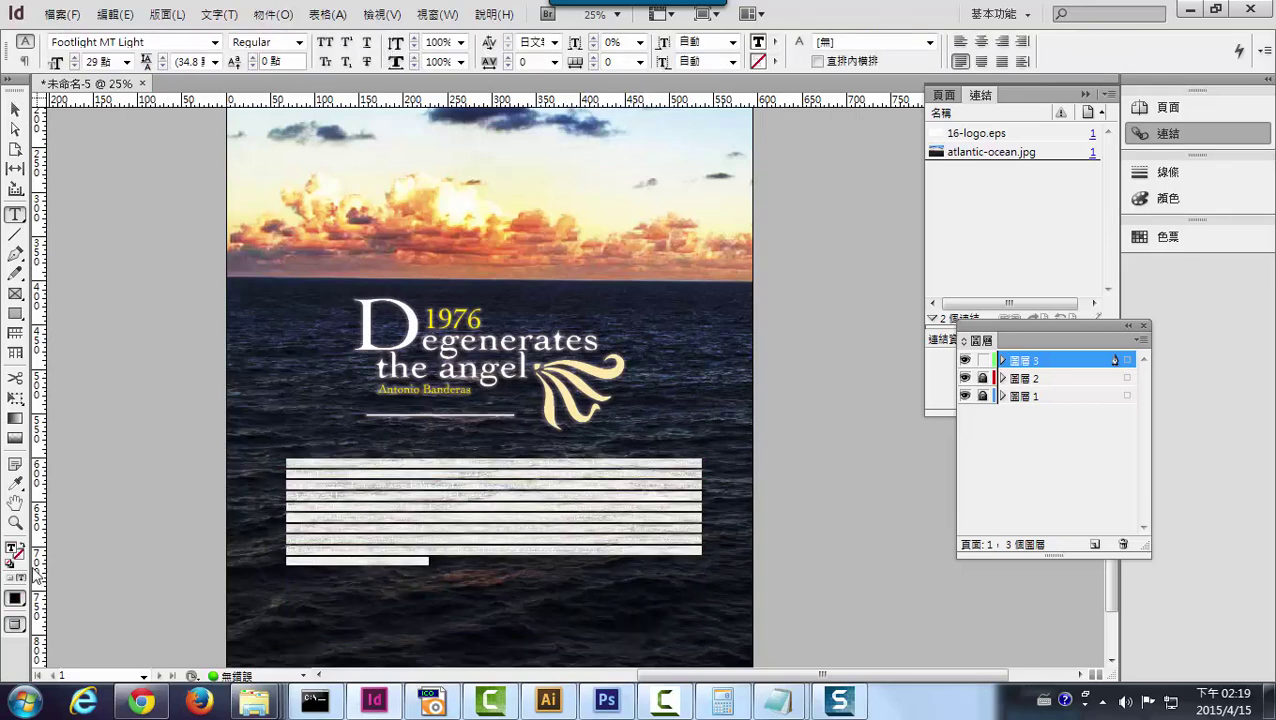
pyautogui.click(775, 43)
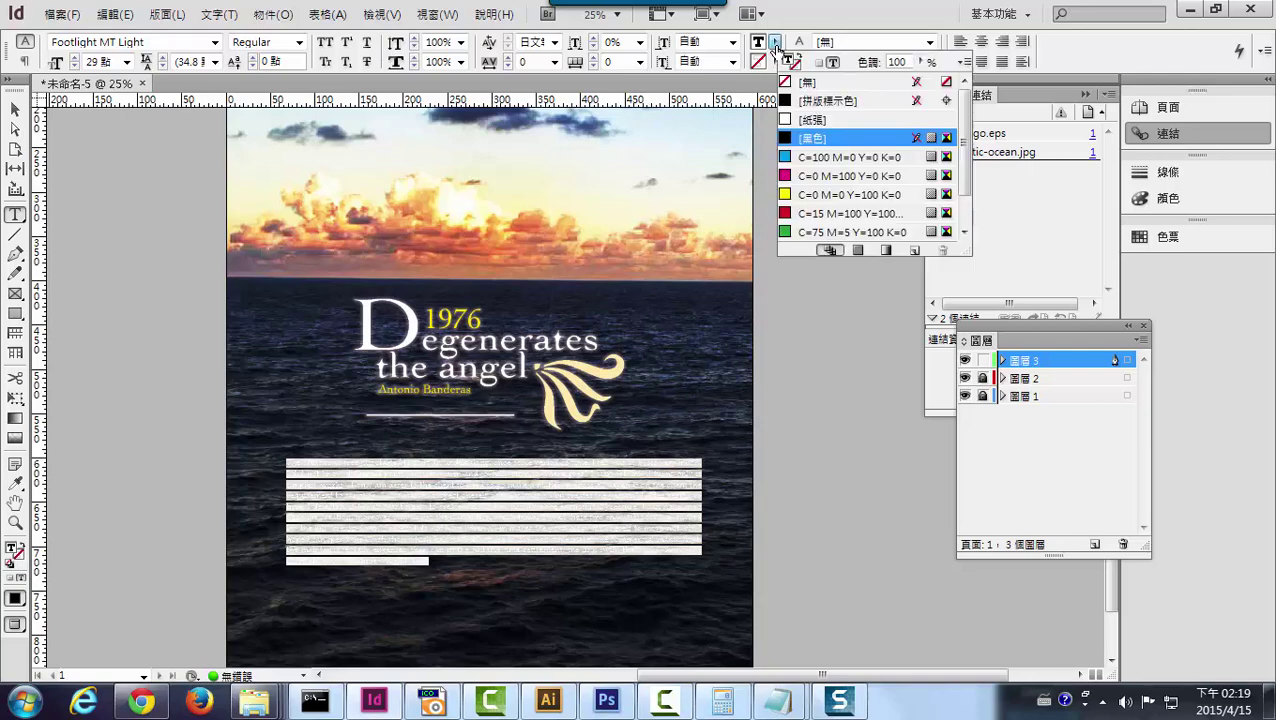
pyautogui.click(812, 119)
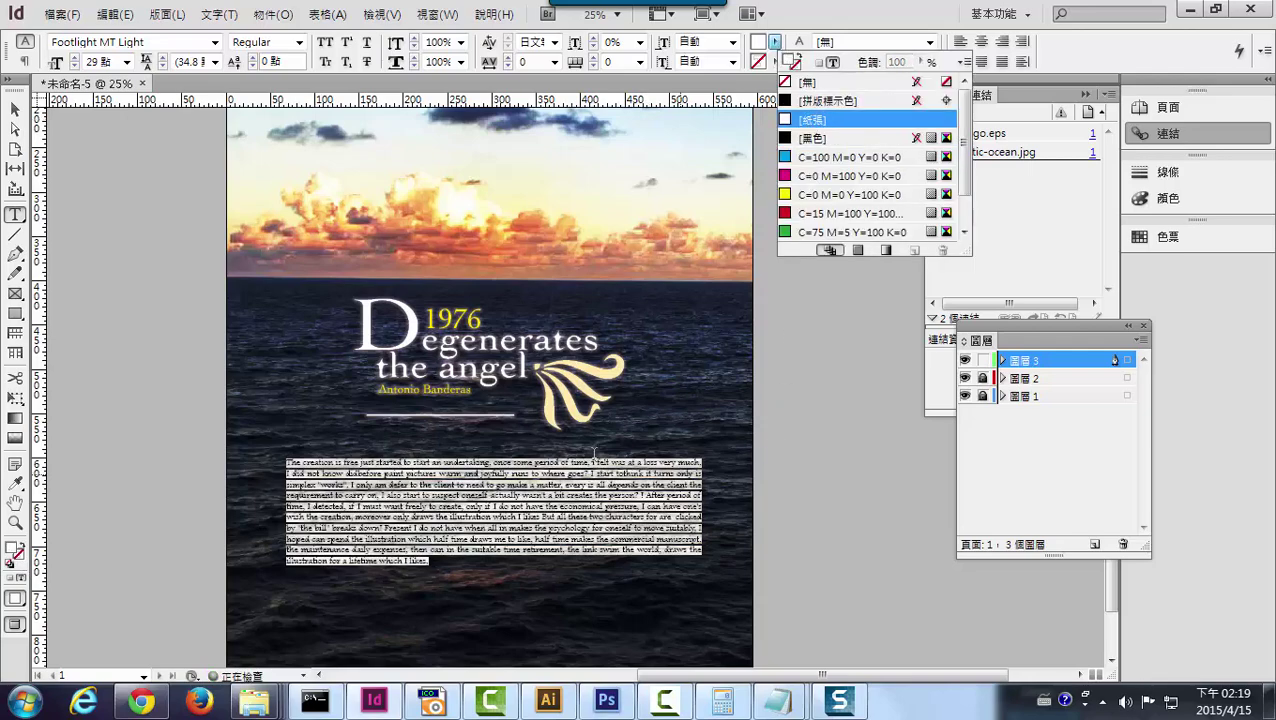
pyautogui.click(15, 109)
pyautogui.click(801, 589)
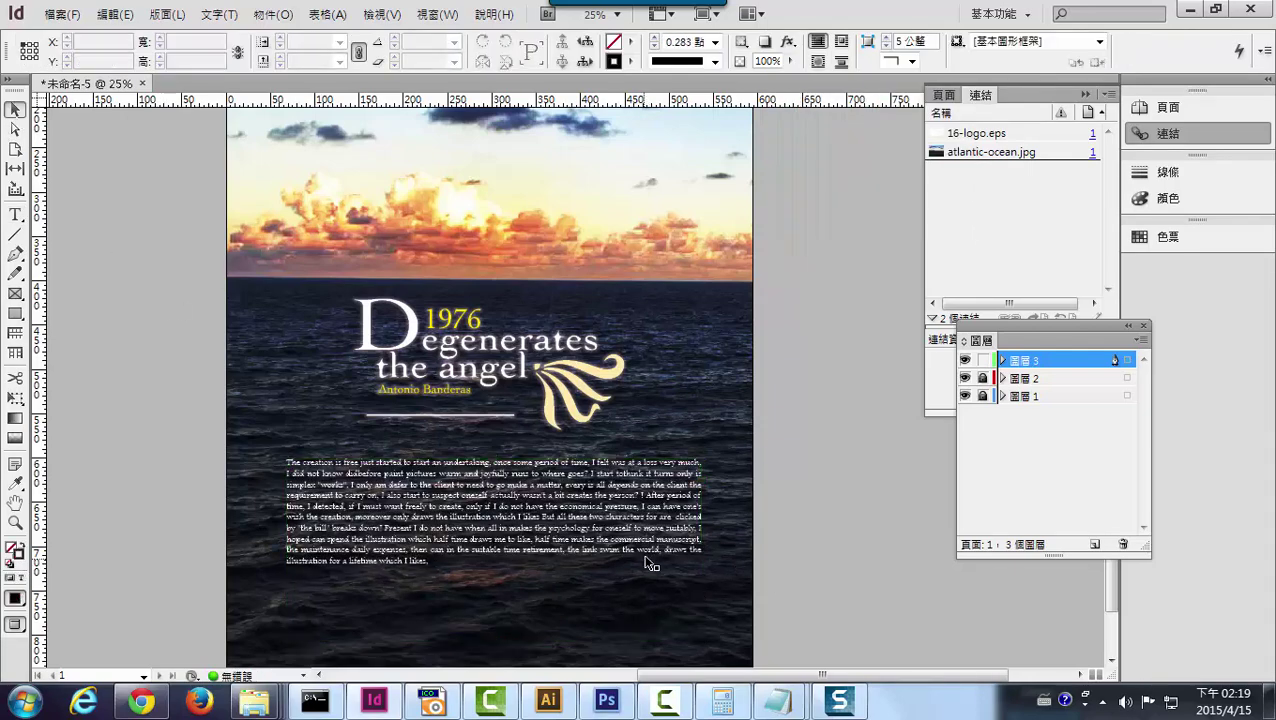
# - Set all the body text in the Arial Rounded MT Bold font
pyautogui.hotkey('ctrl', '=')
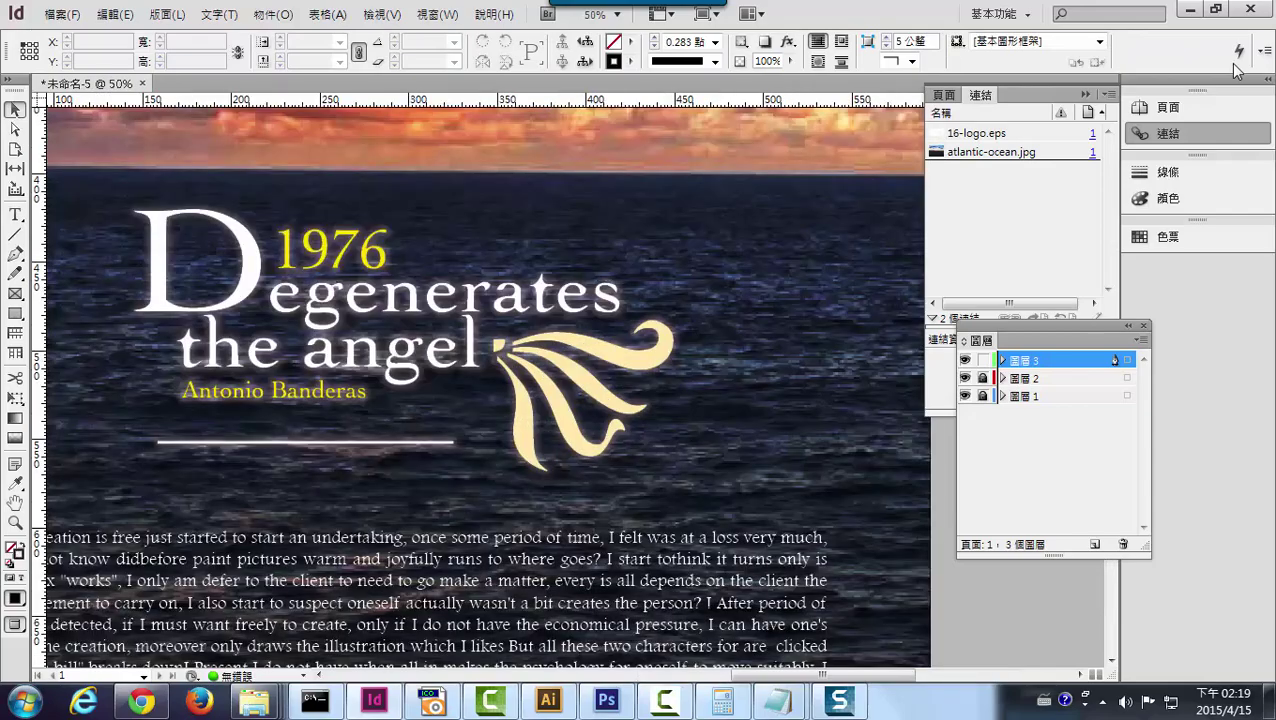
pyautogui.moveTo(554, 423); pyautogui.dragTo(698, 145)
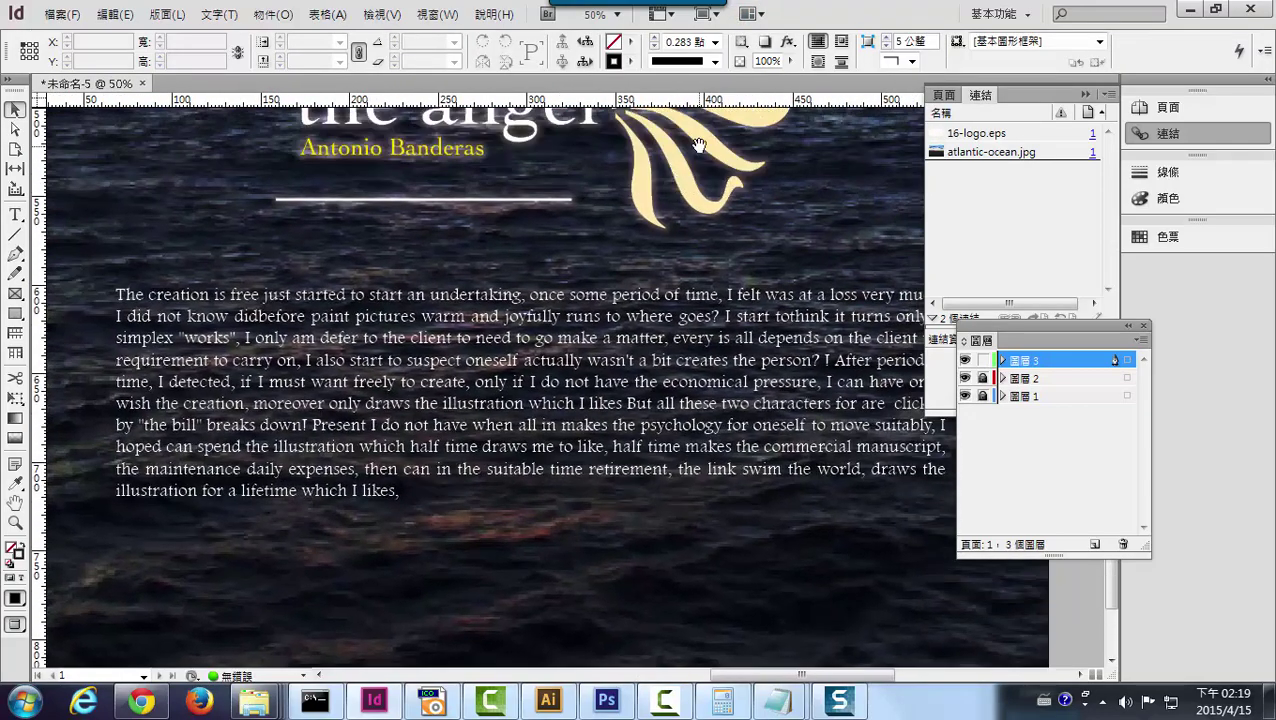
pyautogui.doubleClick(484, 365)
pyautogui.hotkey('ctrl', 'a')
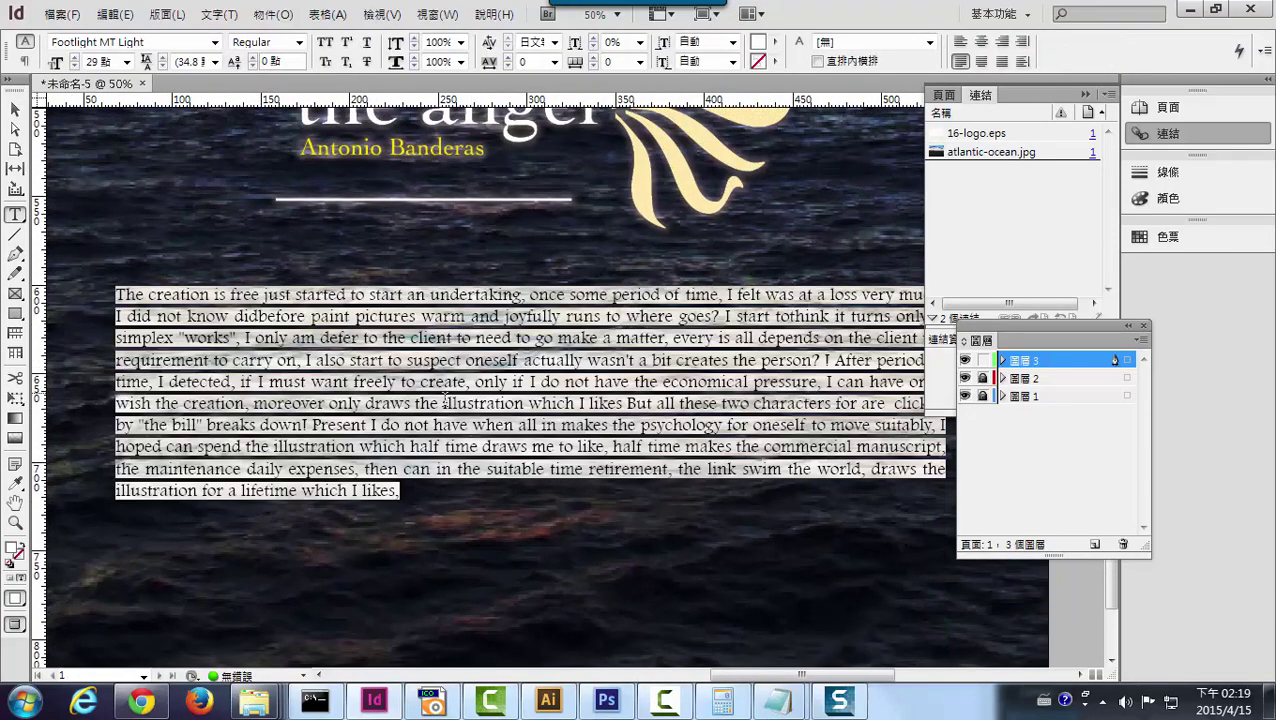
pyautogui.click(214, 42)
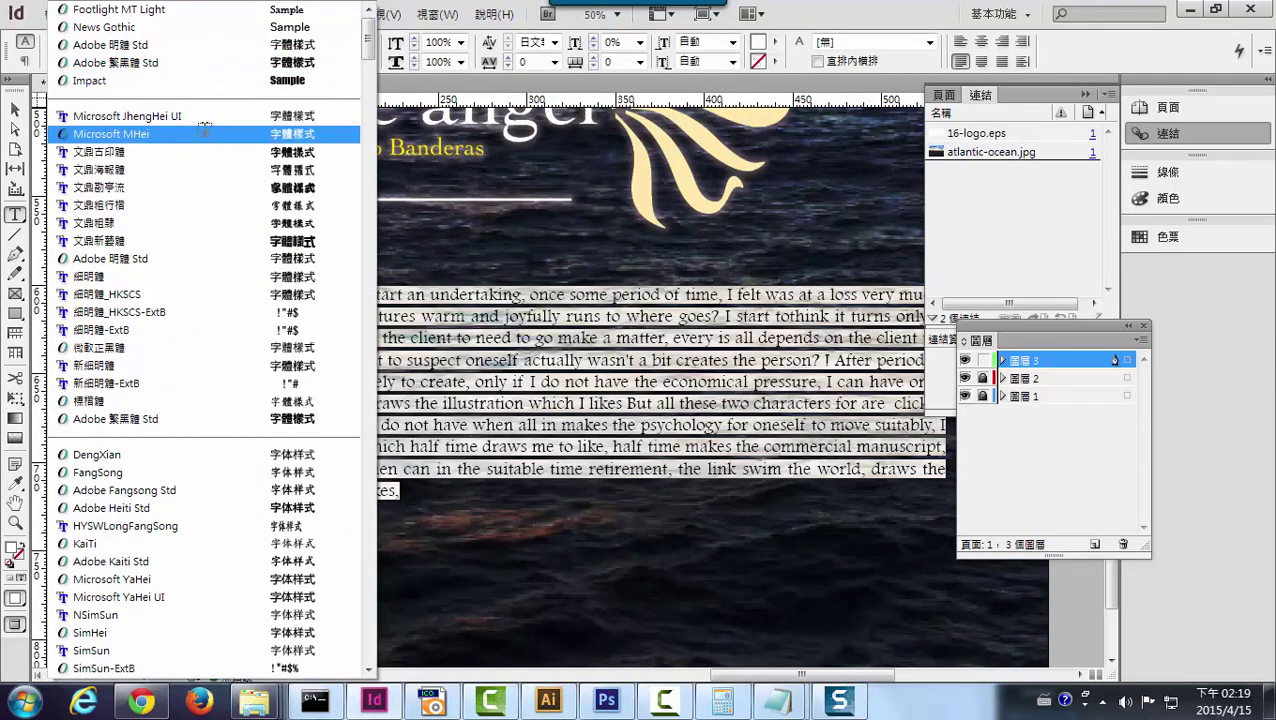
pyautogui.scroll(-8, 203, 129)
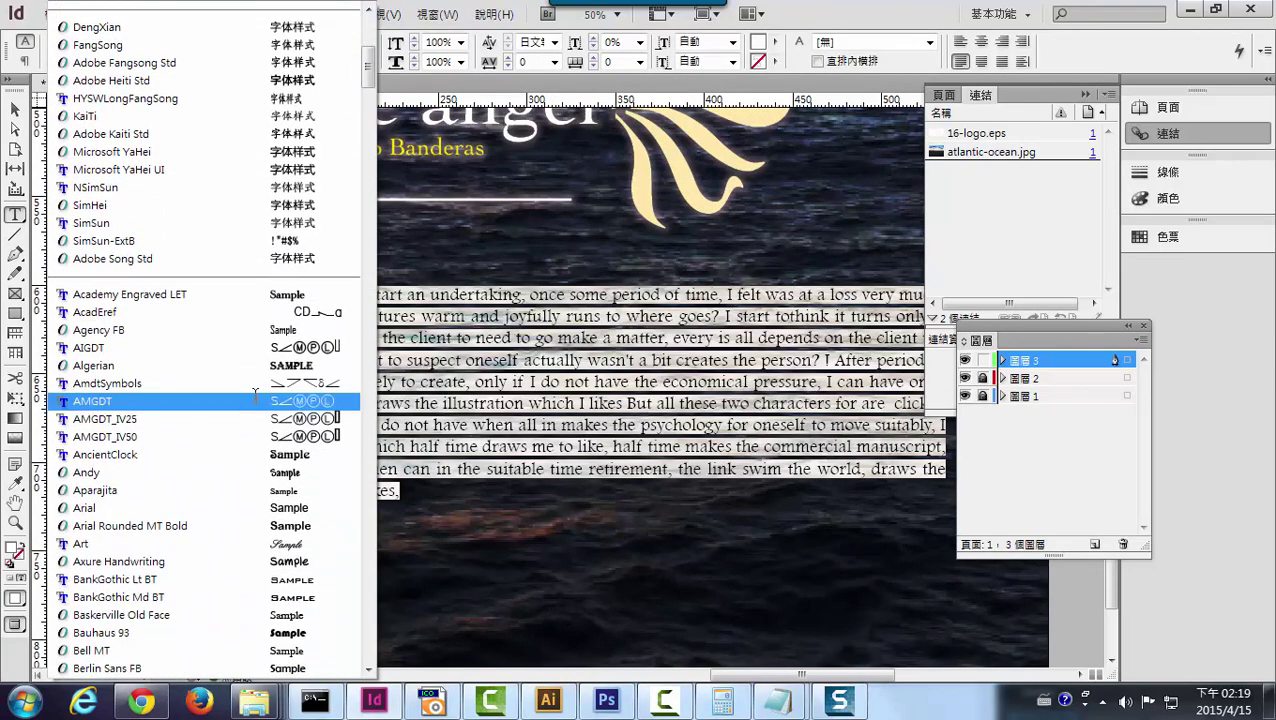
pyautogui.scroll(-3, 255, 392)
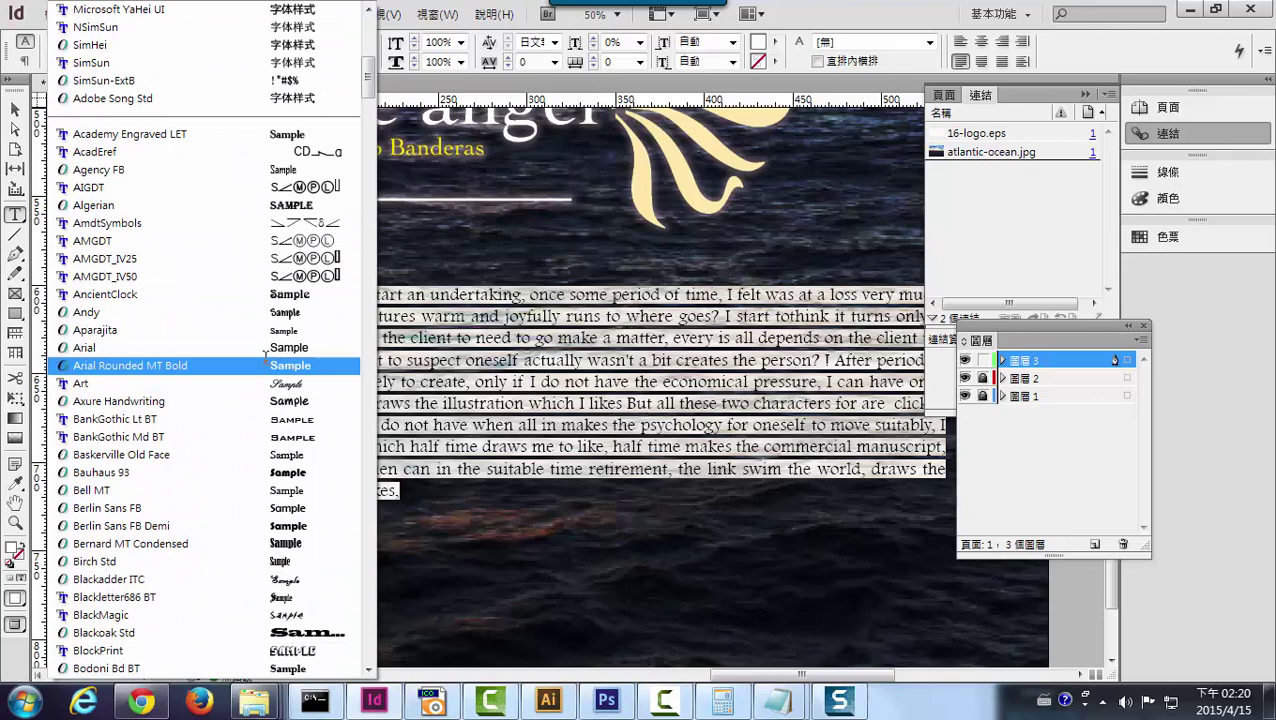
pyautogui.click(263, 365)
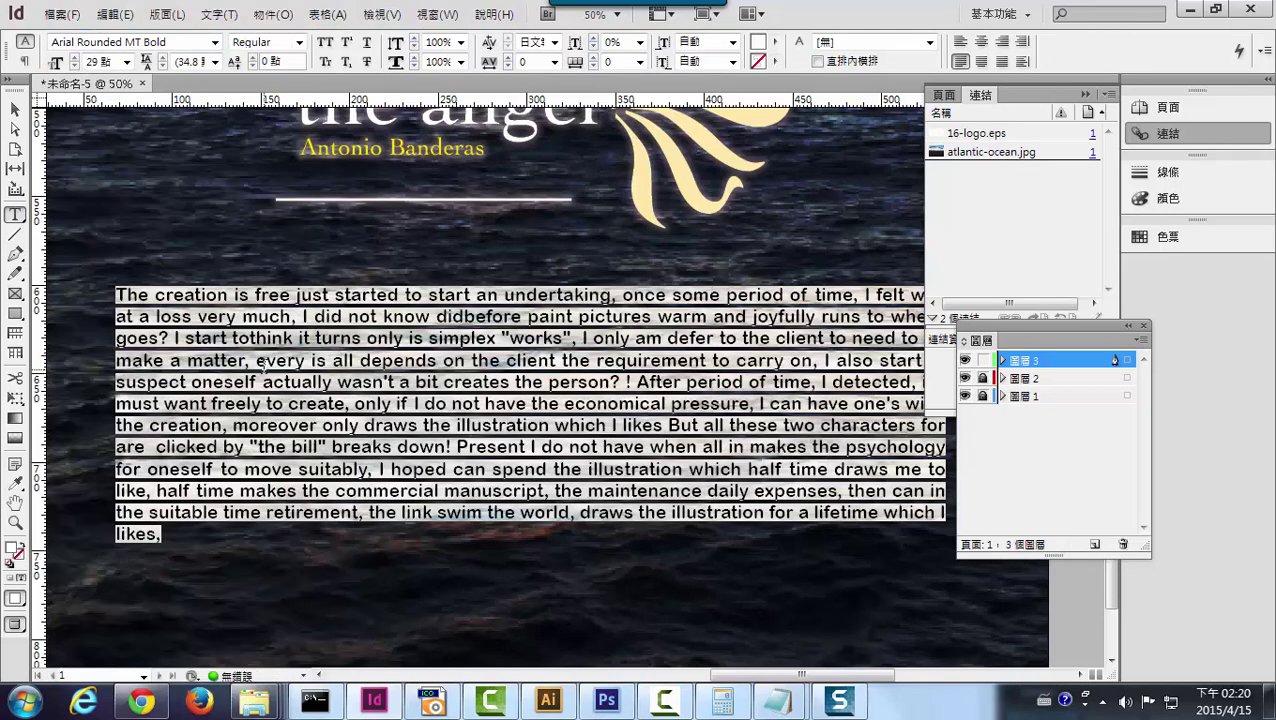
pyautogui.scroll(2, 263, 365)
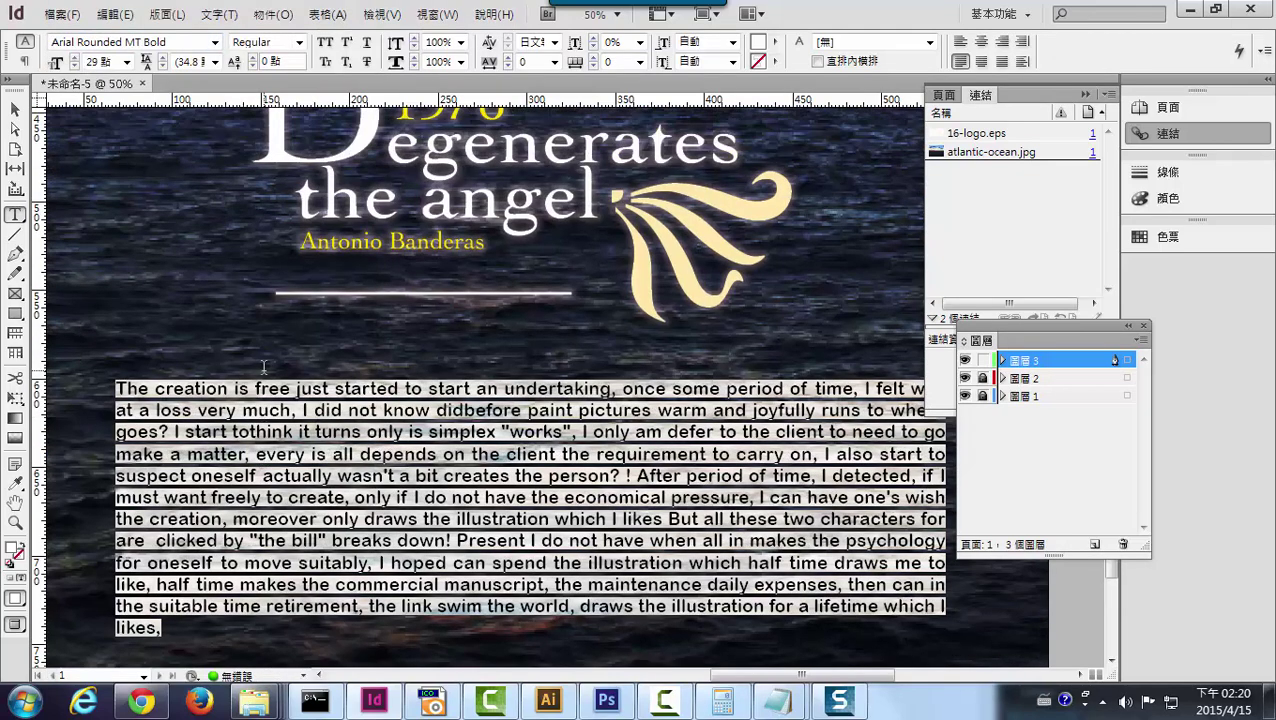
pyautogui.scroll(-2, 263, 365)
pyautogui.scroll(4, 280, 225)
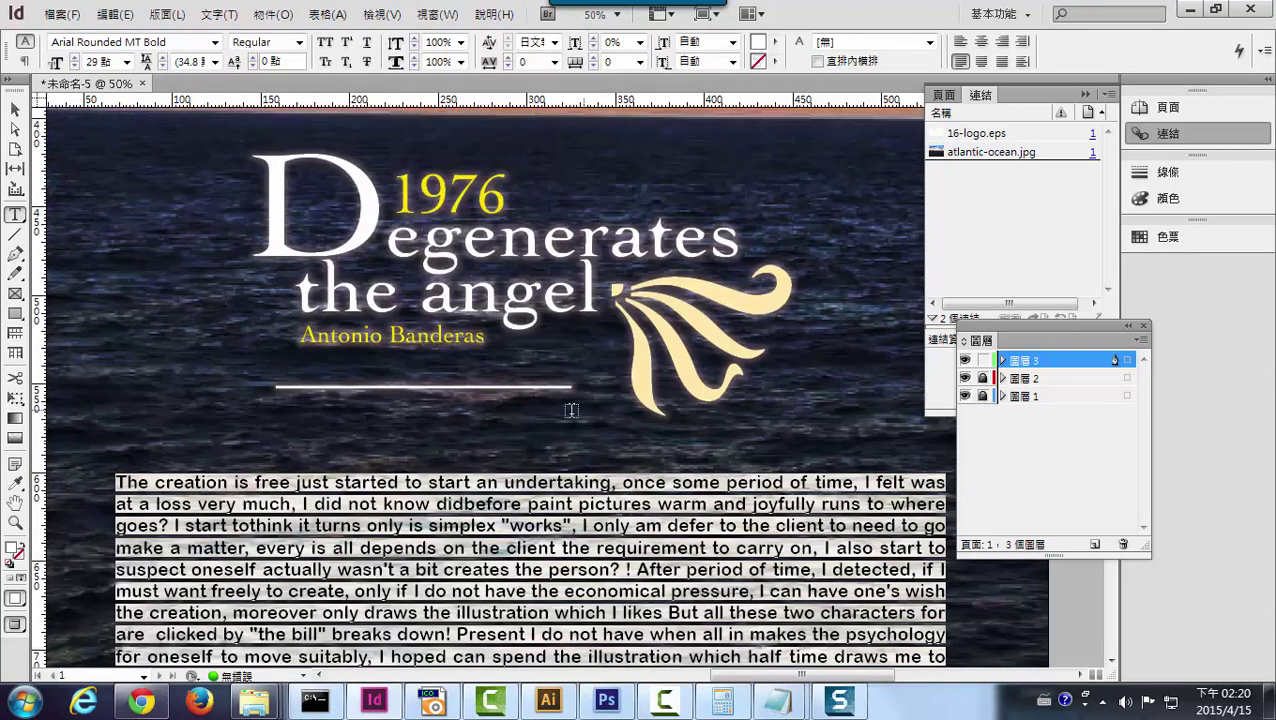
pyautogui.scroll(-3, 570, 410)
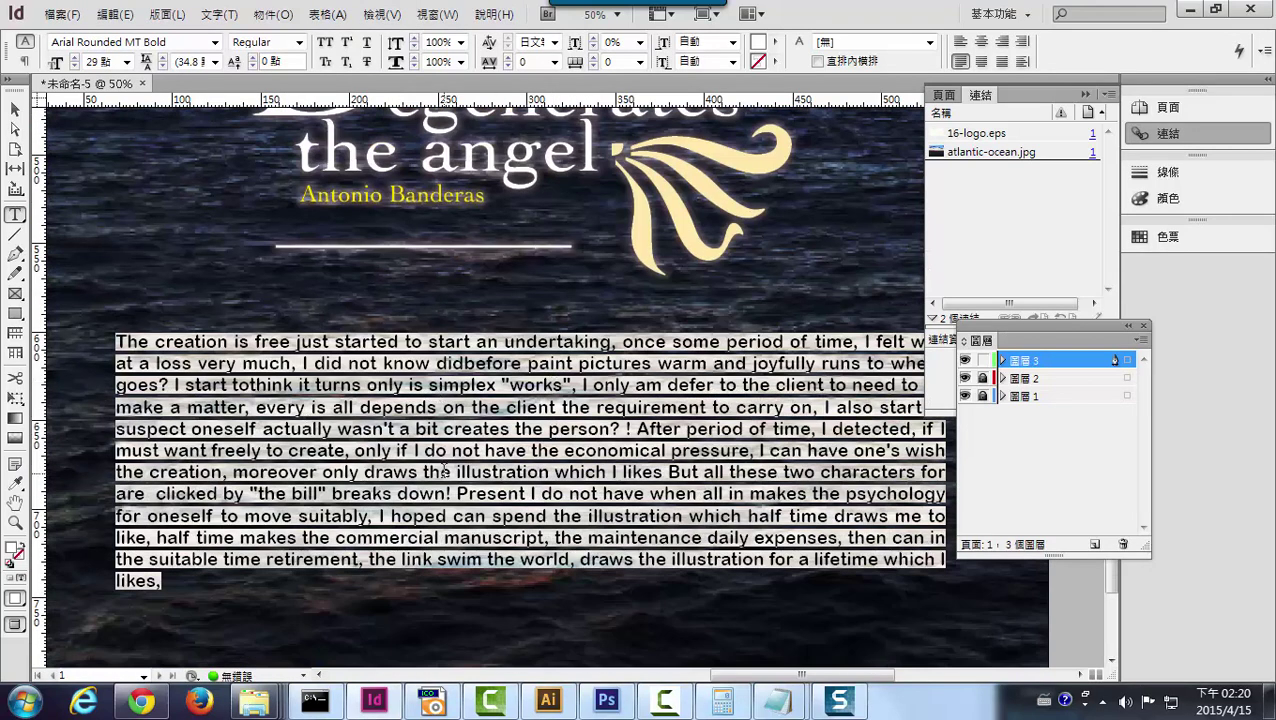
pyautogui.scroll(-1, 444, 469)
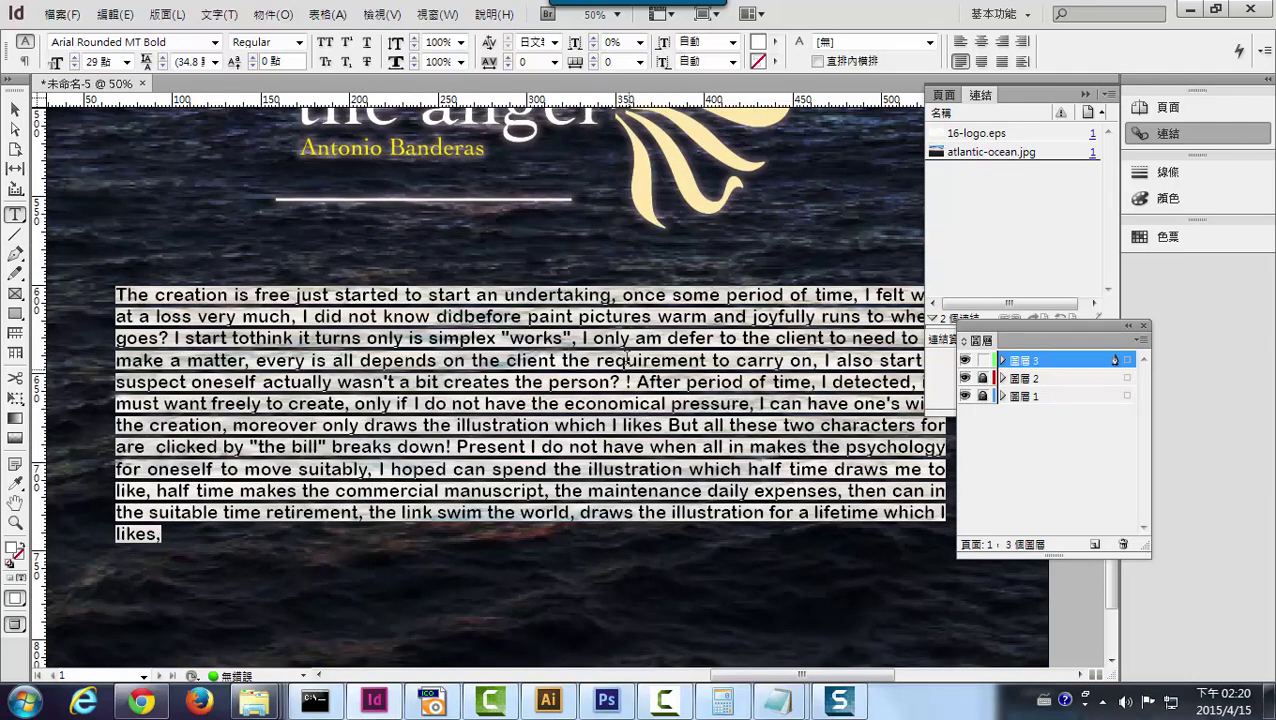
# - Shrink the body text frame from both sides and below to about 396 mm wide and 192 mm high, starting at X 110 mm
pyautogui.click(17, 109)
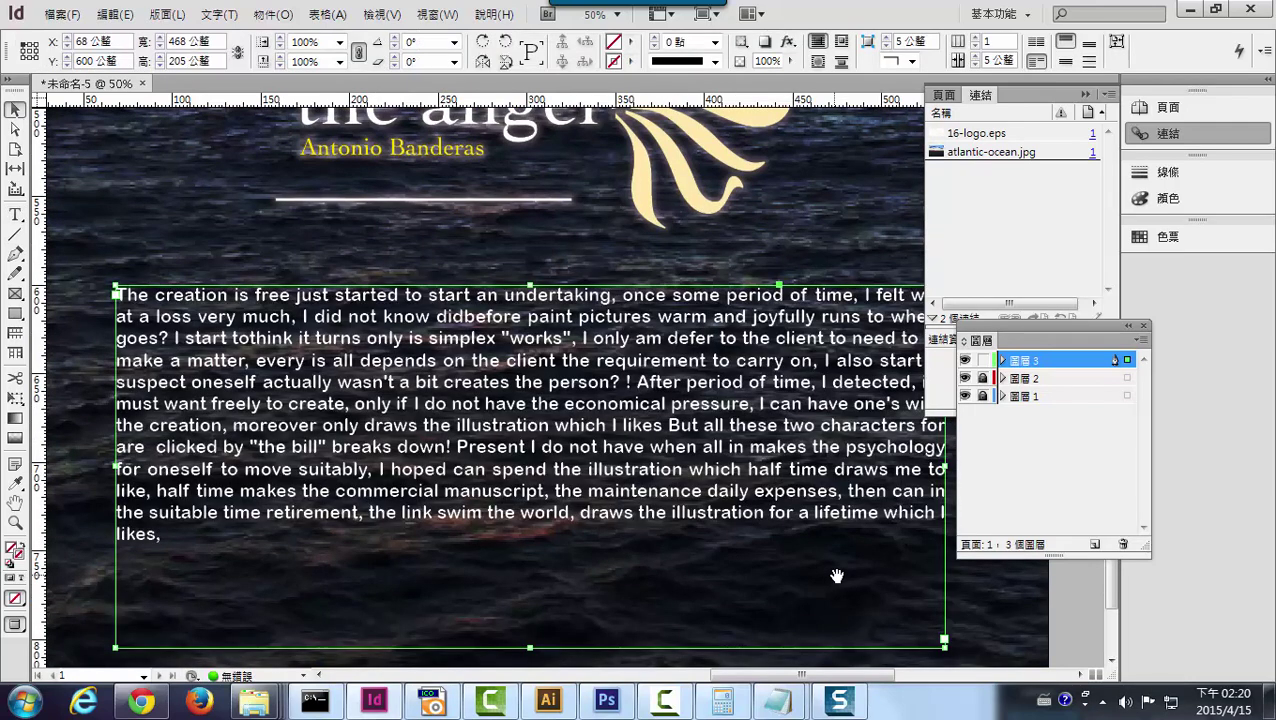
pyautogui.moveTo(837, 576); pyautogui.dragTo(784, 604)
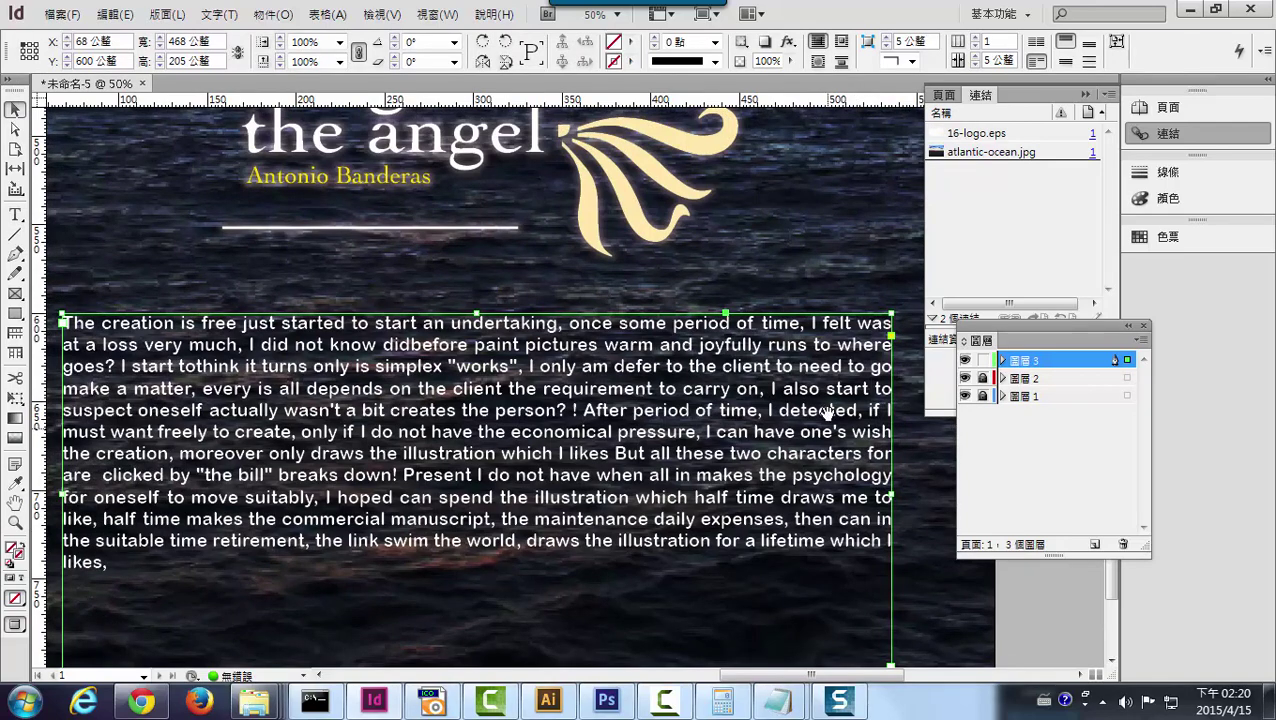
pyautogui.scroll(-3, 827, 412)
pyautogui.hscroll(-1, 933, 551)
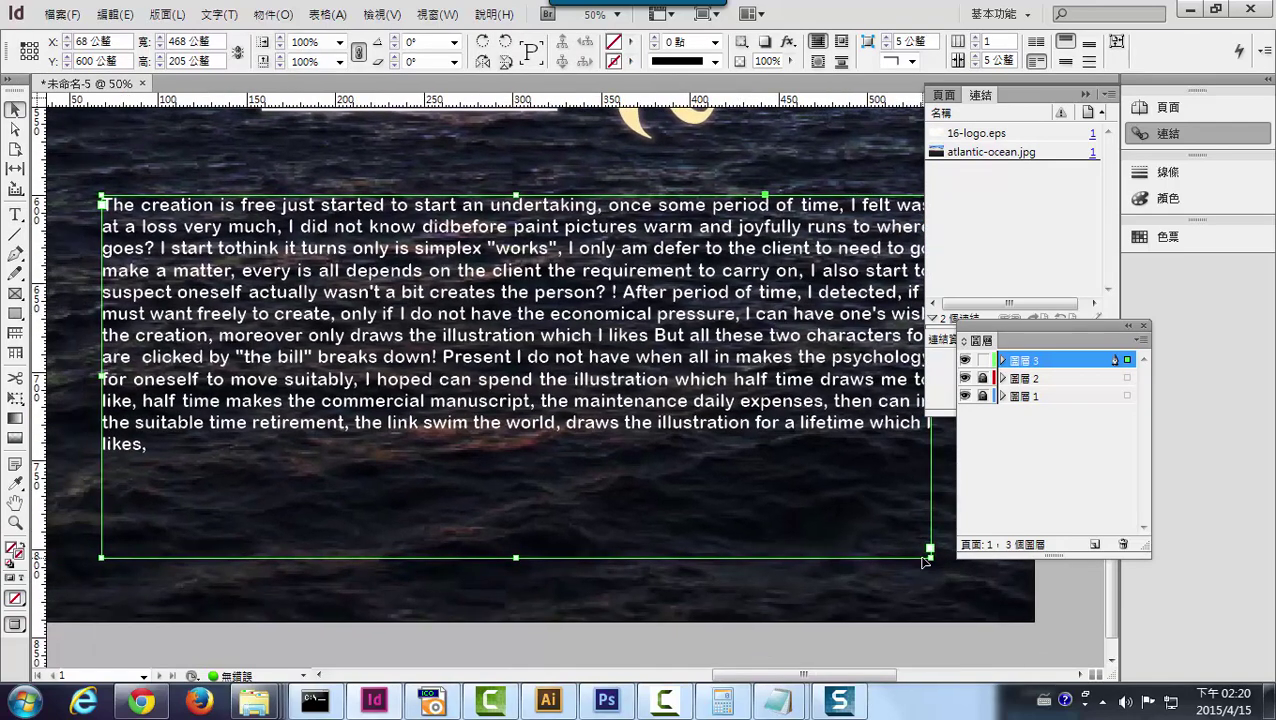
pyautogui.moveTo(929, 551); pyautogui.dragTo(876, 535)
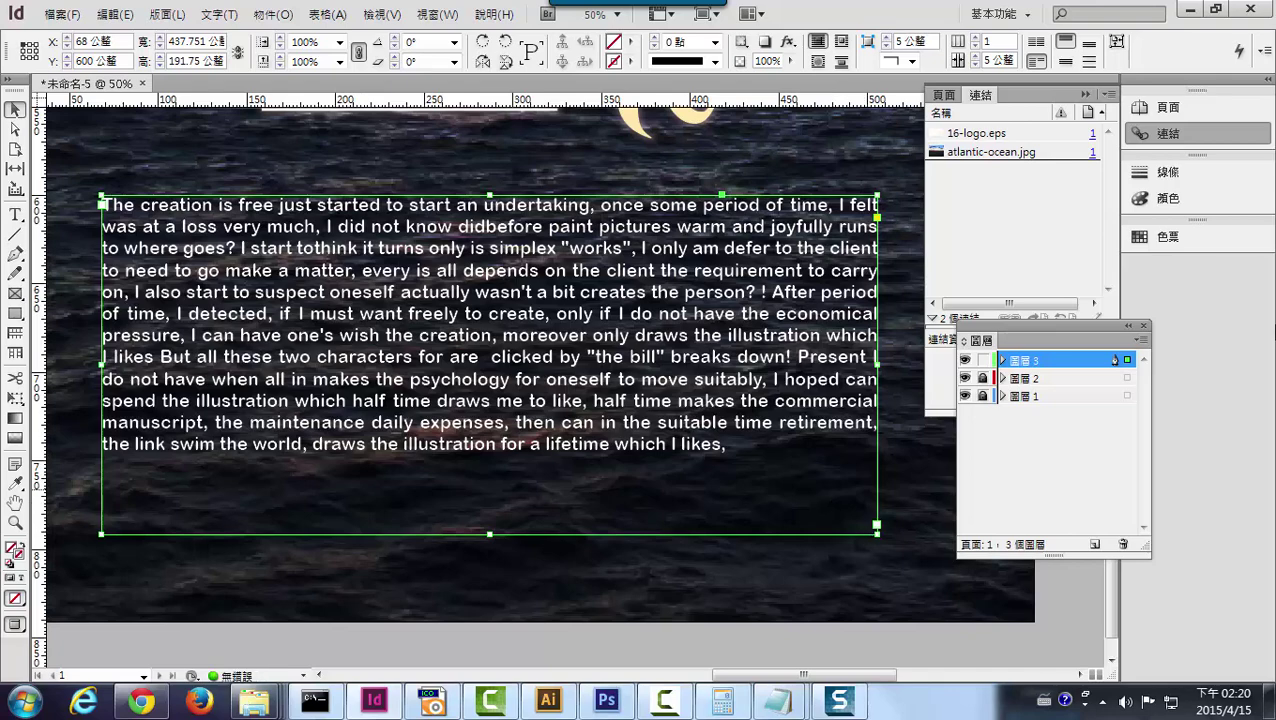
pyautogui.hotkey('ctrl', '-')
pyautogui.hotkey('ctrl', '-')
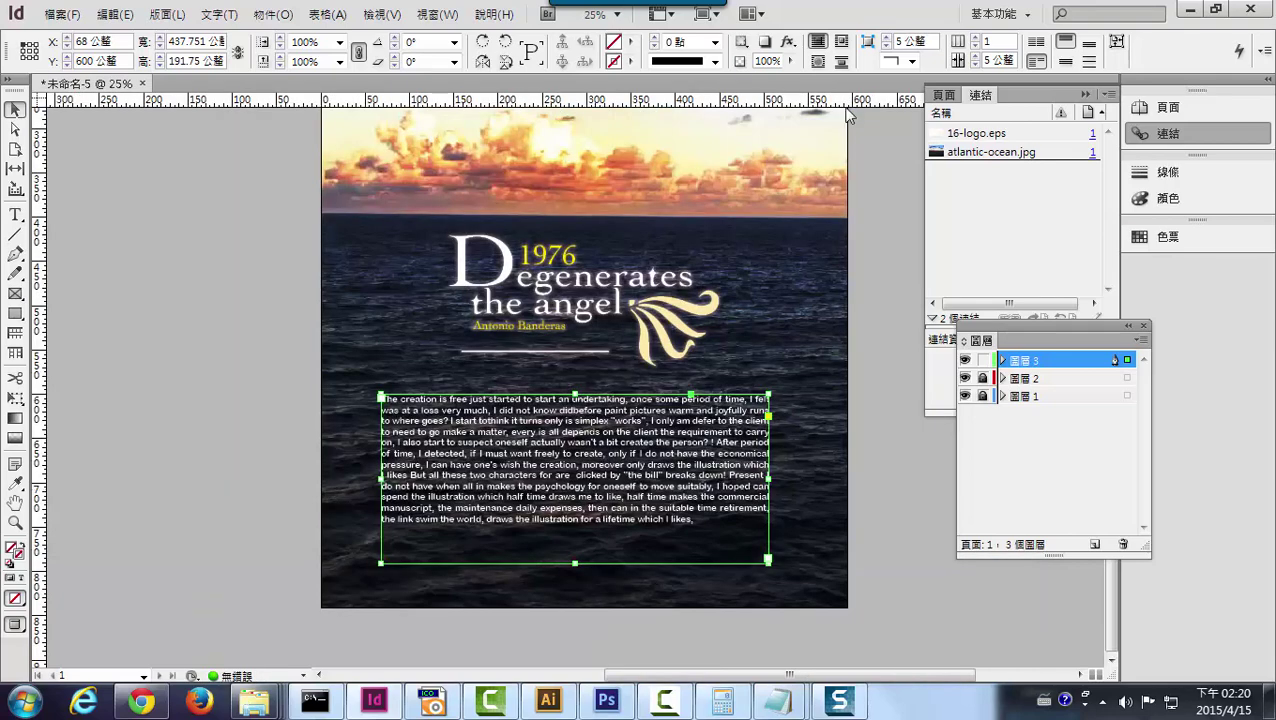
pyautogui.moveTo(381, 478); pyautogui.dragTo(416, 480)
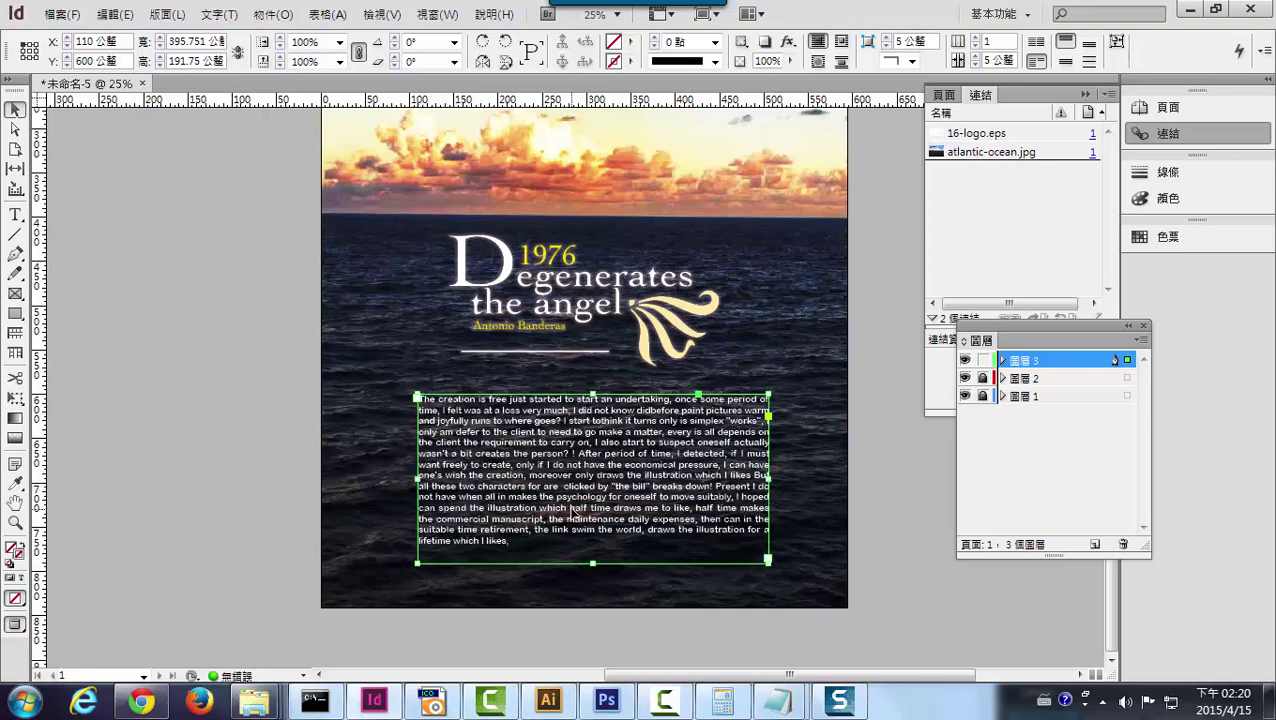
# - Set the baseline shift of all the body text to -1 pt
pyautogui.doubleClick(578, 512)
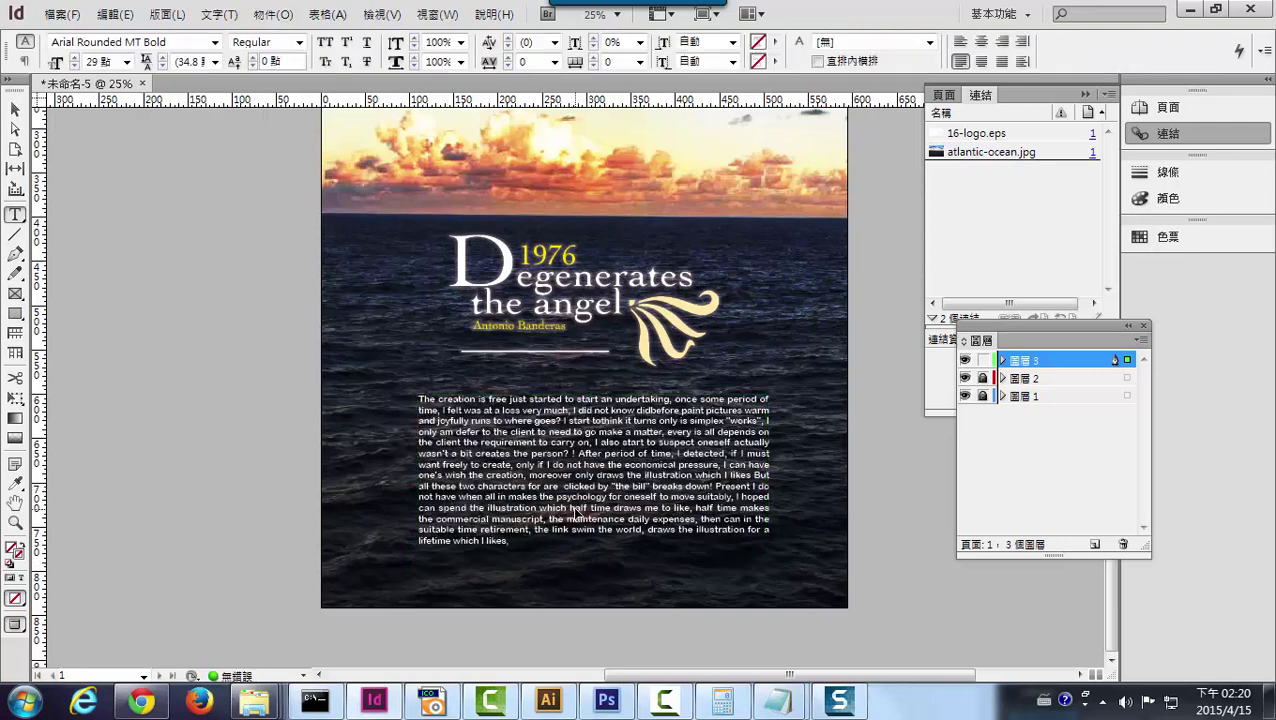
pyautogui.hotkey('ctrl', 'a')
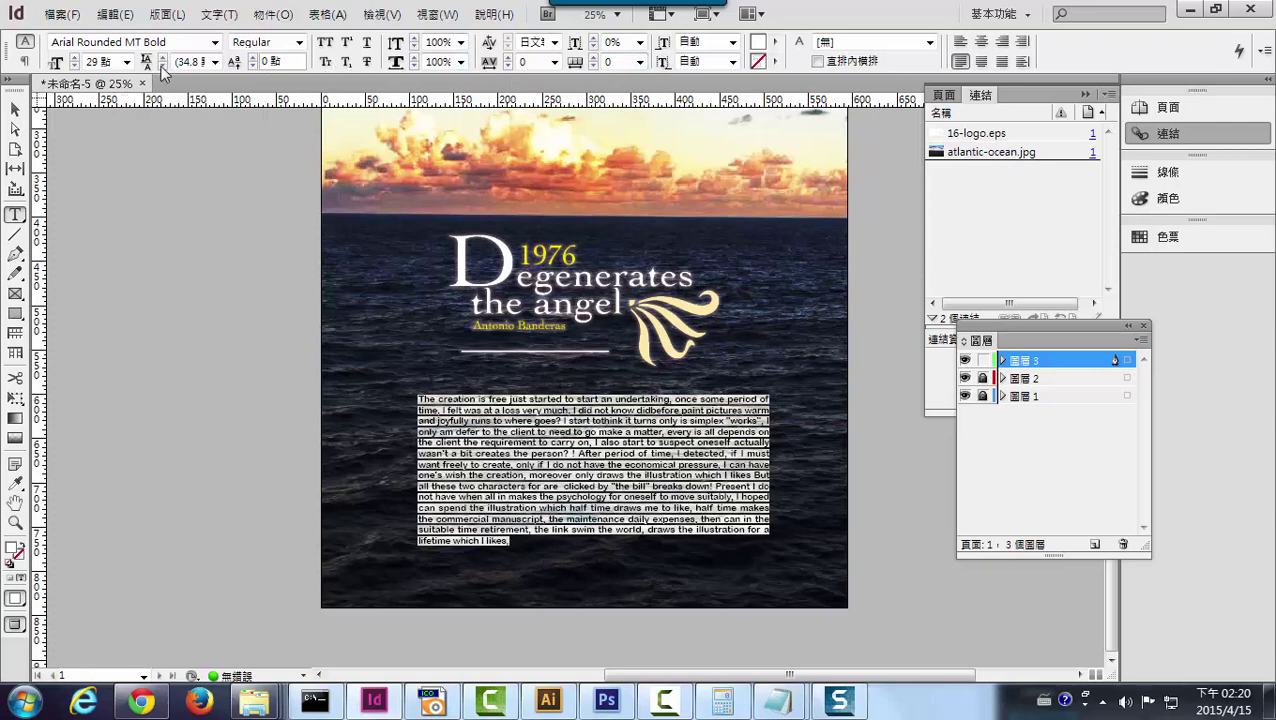
pyautogui.click(254, 58)
pyautogui.click(254, 58)
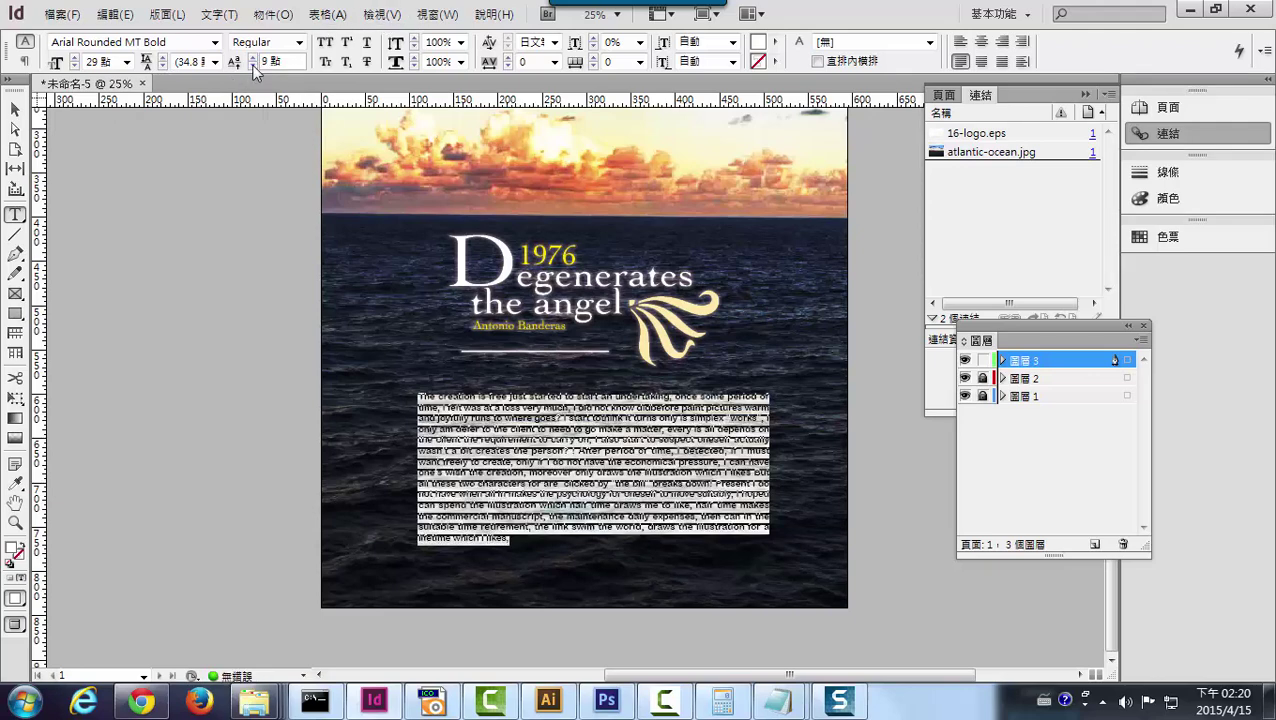
pyautogui.click(254, 58)
pyautogui.click(254, 66)
pyautogui.click(254, 66)
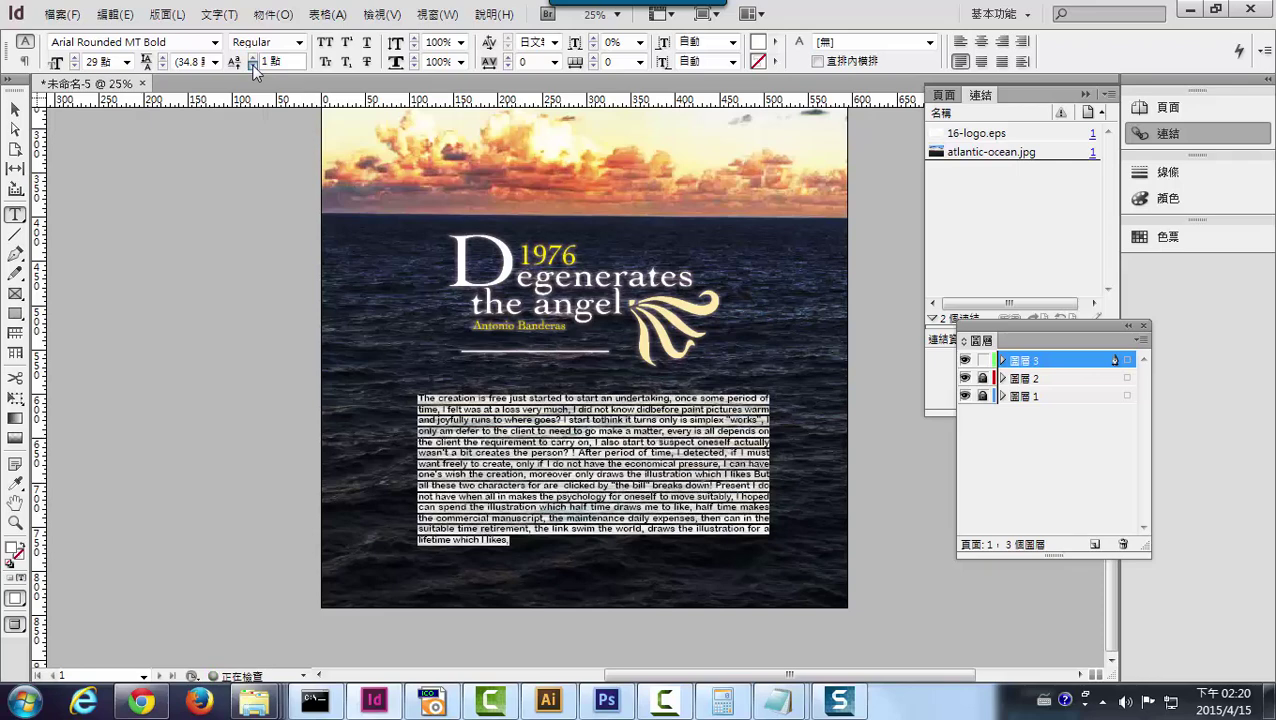
pyautogui.click(254, 66)
pyautogui.click(254, 66)
pyautogui.click(254, 66)
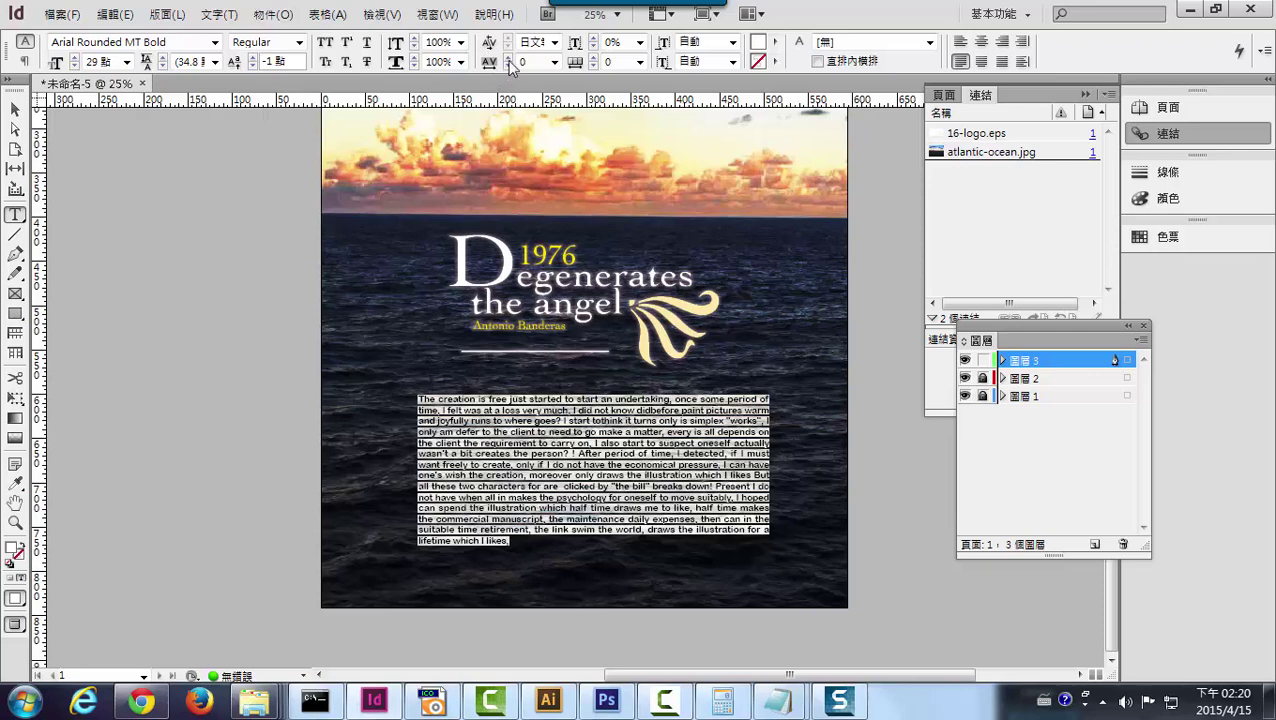
# - Set the tracking of all the body text to 40
pyautogui.click(509, 58)
pyautogui.click(509, 58)
pyautogui.click(509, 58)
pyautogui.click(509, 58)
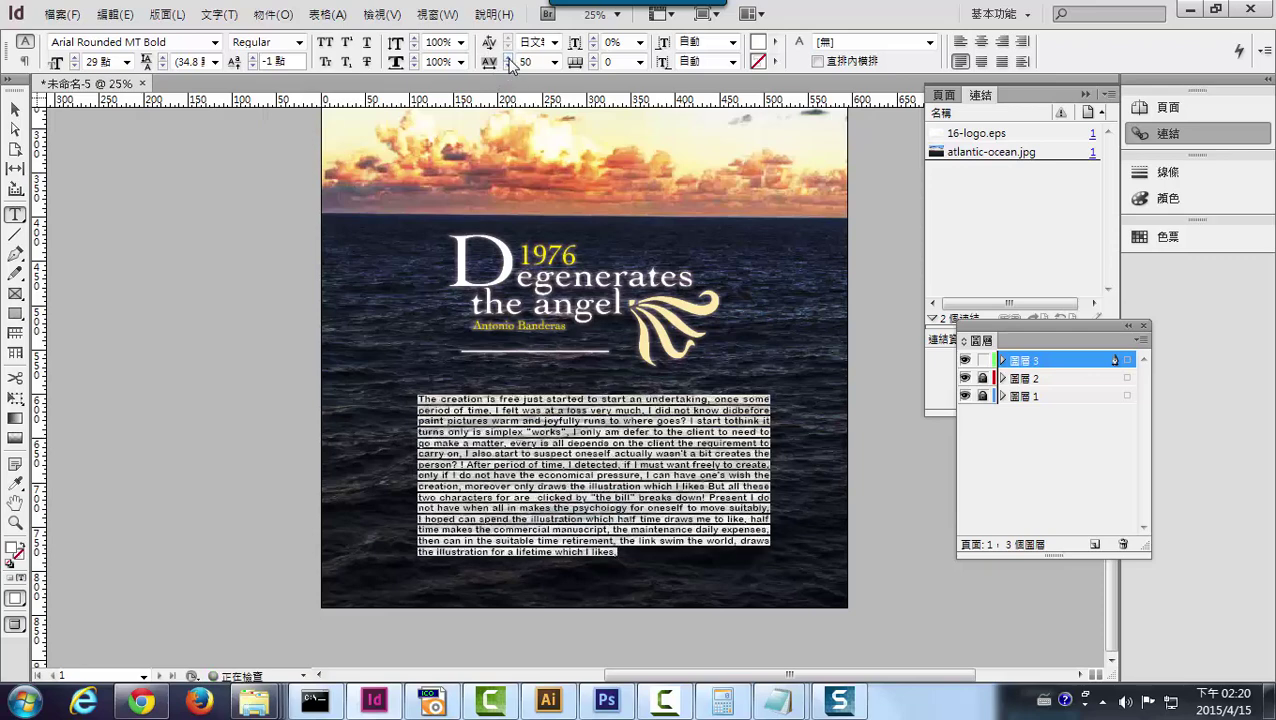
pyautogui.click(509, 66)
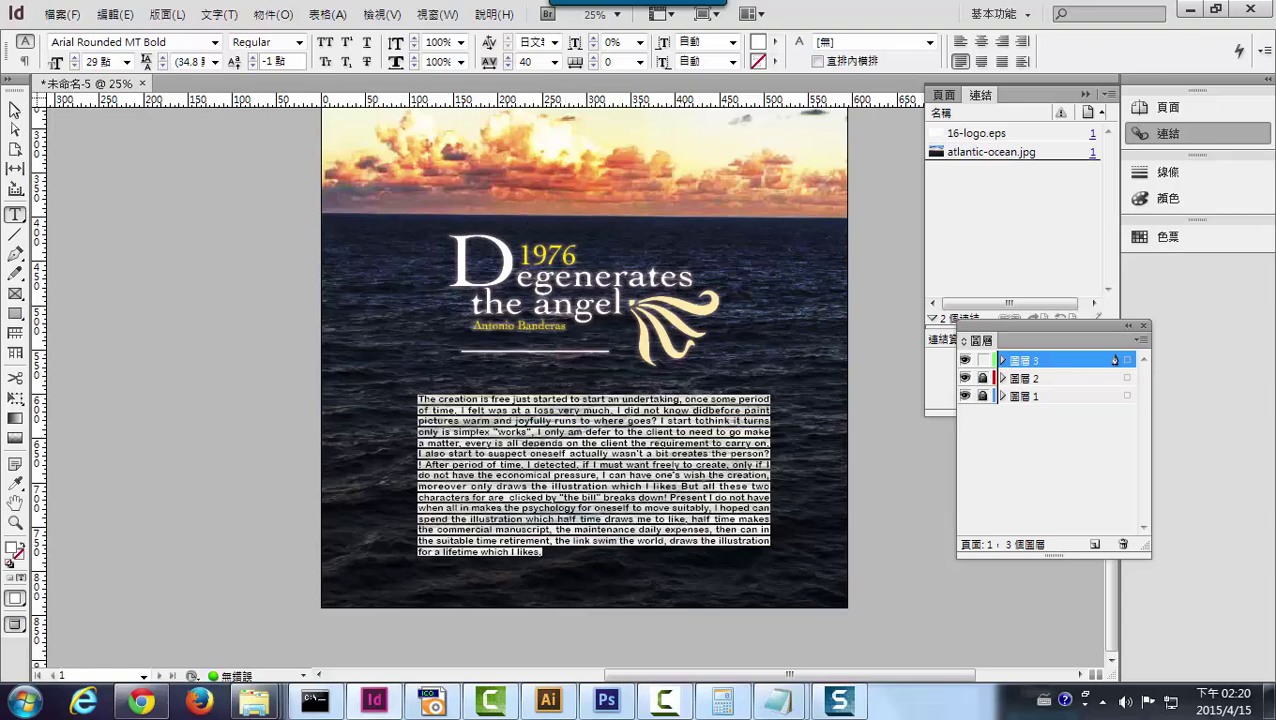
# - Capture a 984 x 688 screen image of the poster workspace, then deselect the body text frame
pyautogui.press('Print')
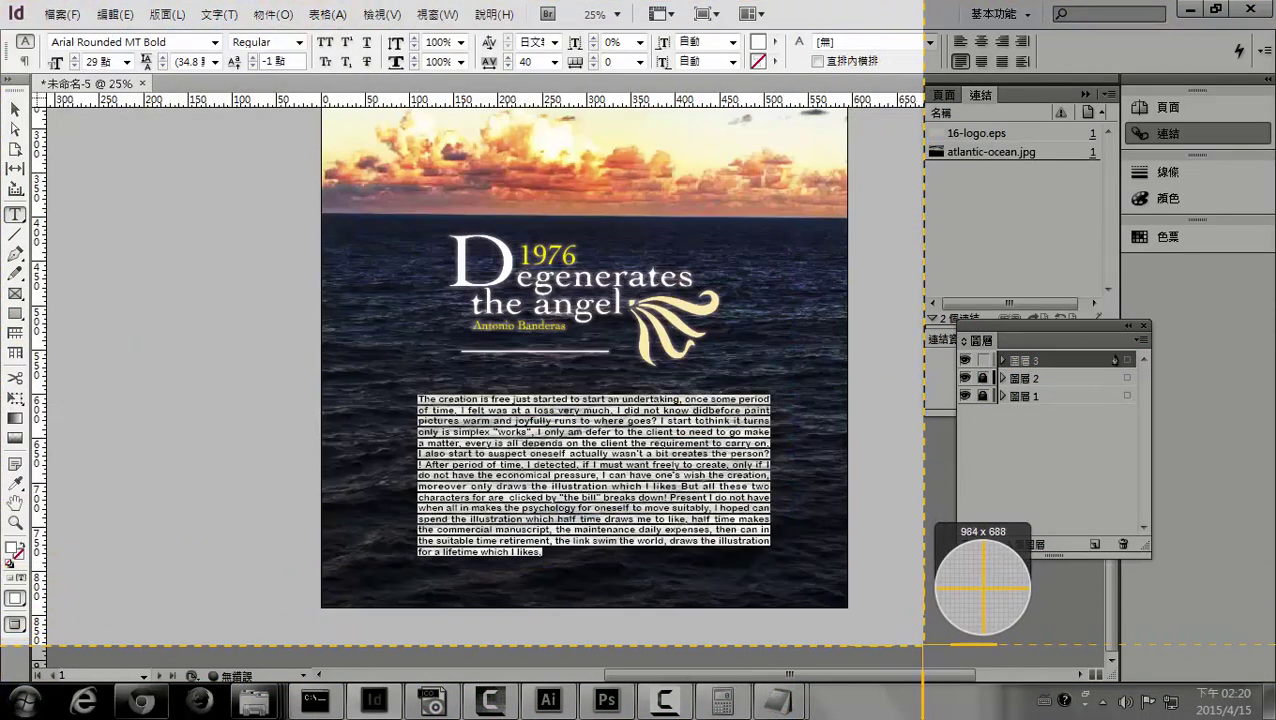
pyautogui.click(922, 645)
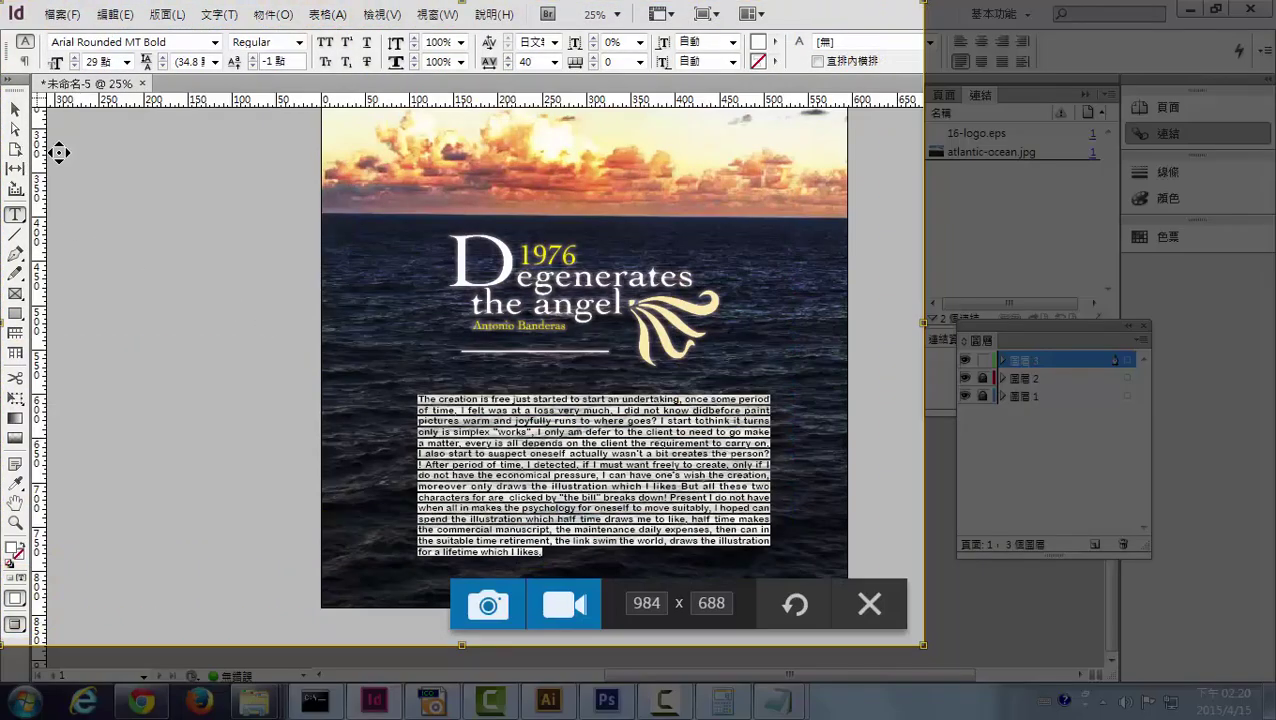
pyautogui.click(490, 603)
pyautogui.press('Escape')
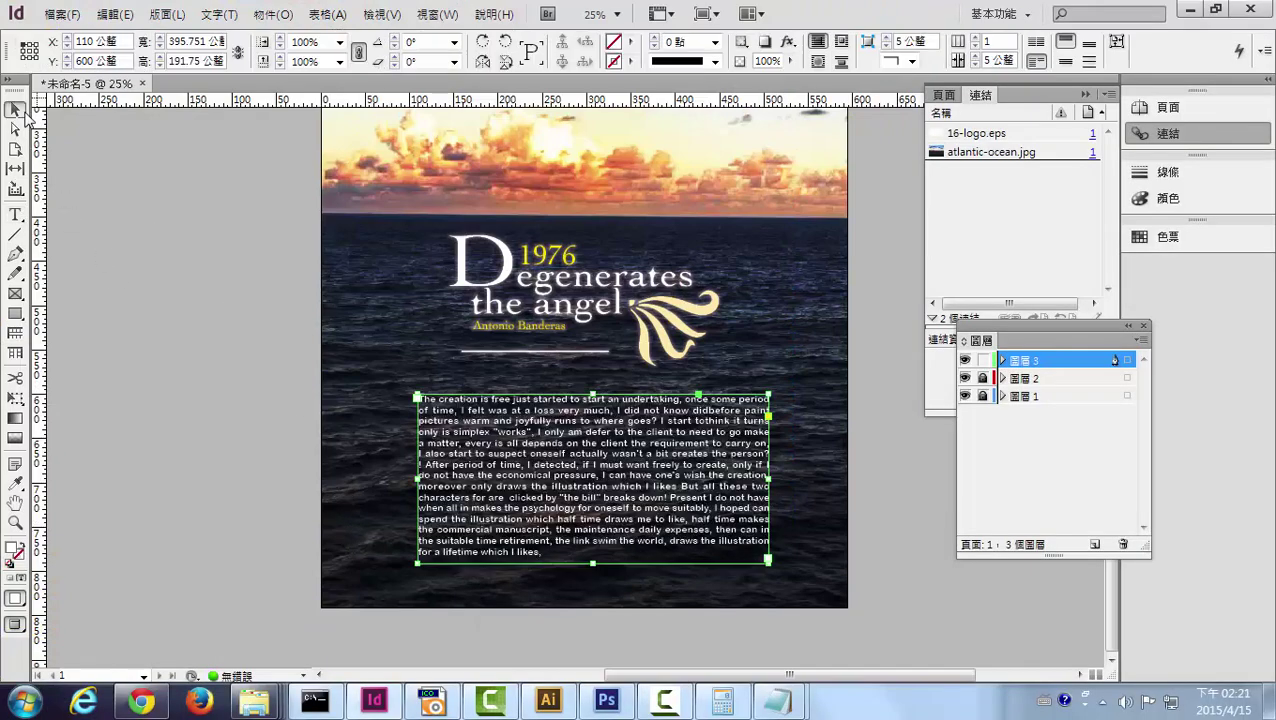
pyautogui.click(222, 437)
pyautogui.moveTo(339, 445); pyautogui.dragTo(240, 489)
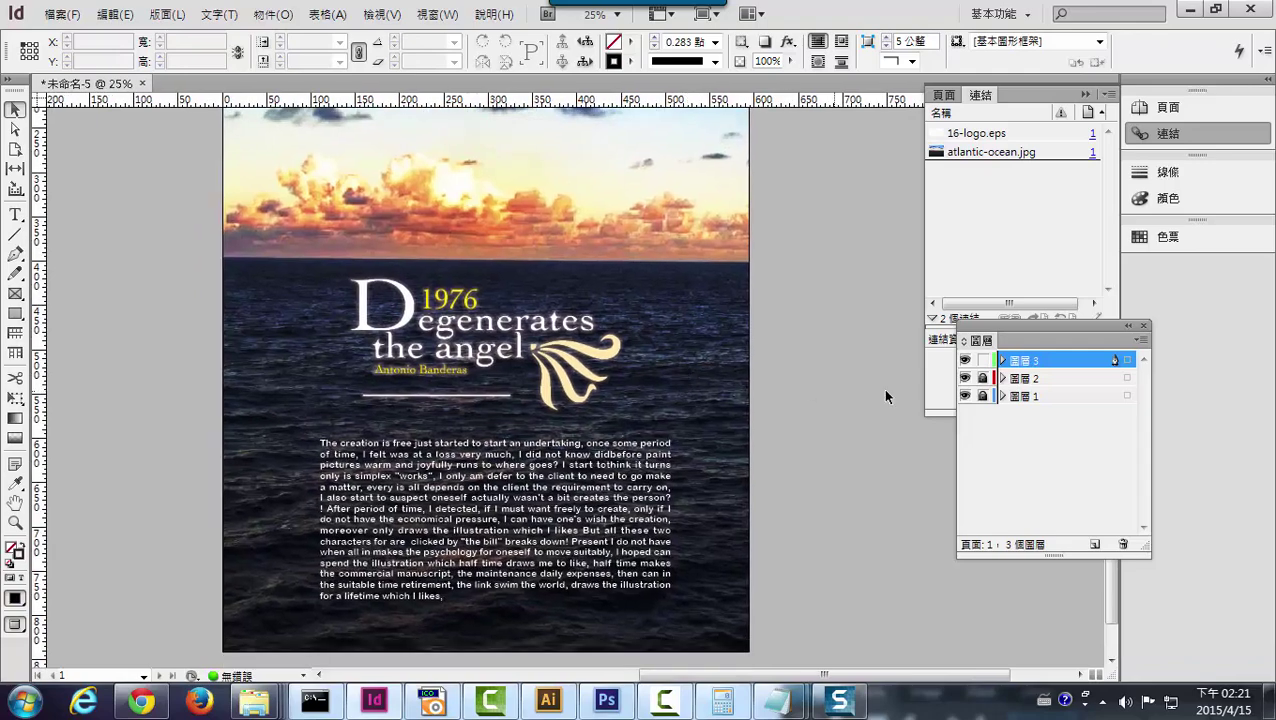
# - Capture a screen image of the file commands with the Save [儲存] command highlighted
pyautogui.click(62, 14)
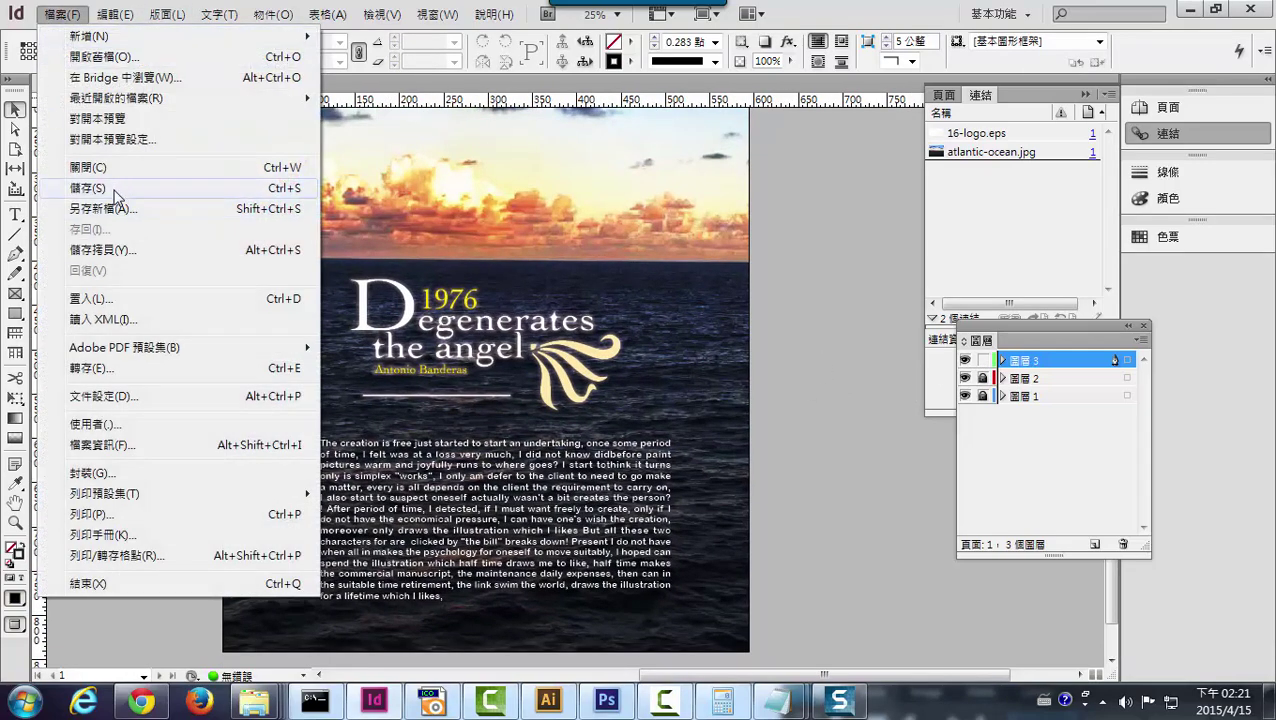
pyautogui.press('Print')
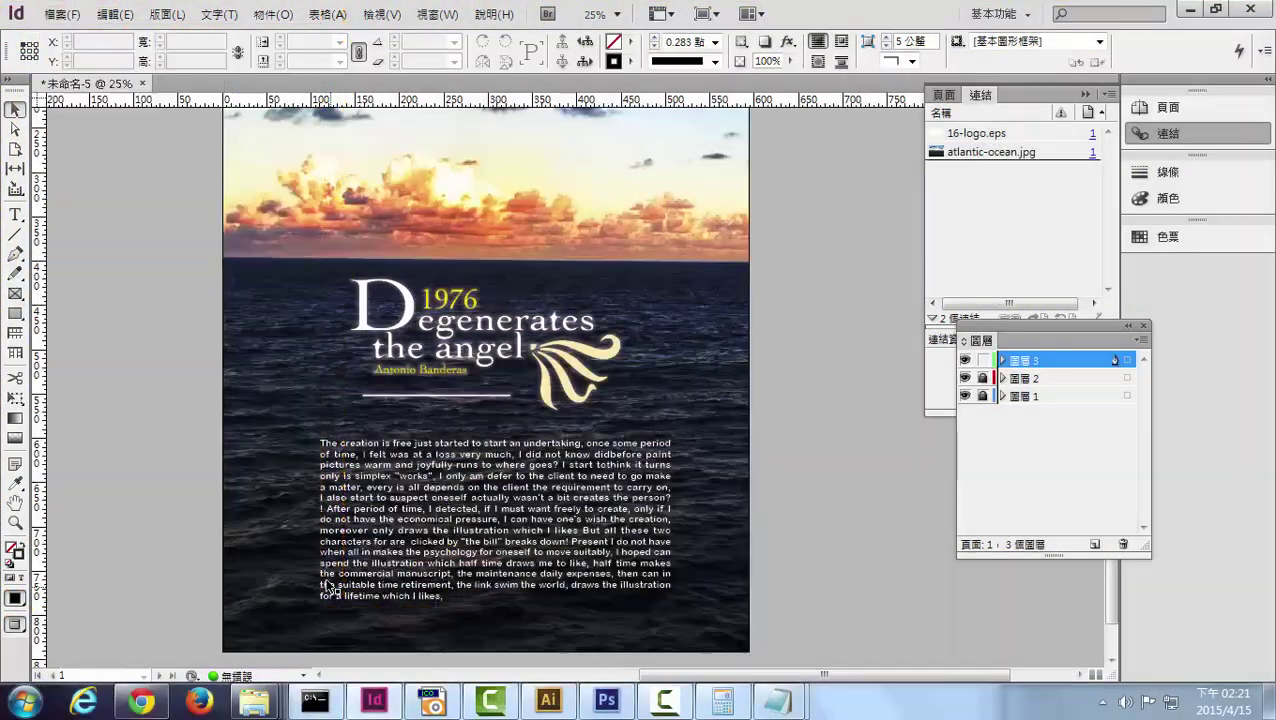
pyautogui.click(137, 249)
pyautogui.click(398, 573)
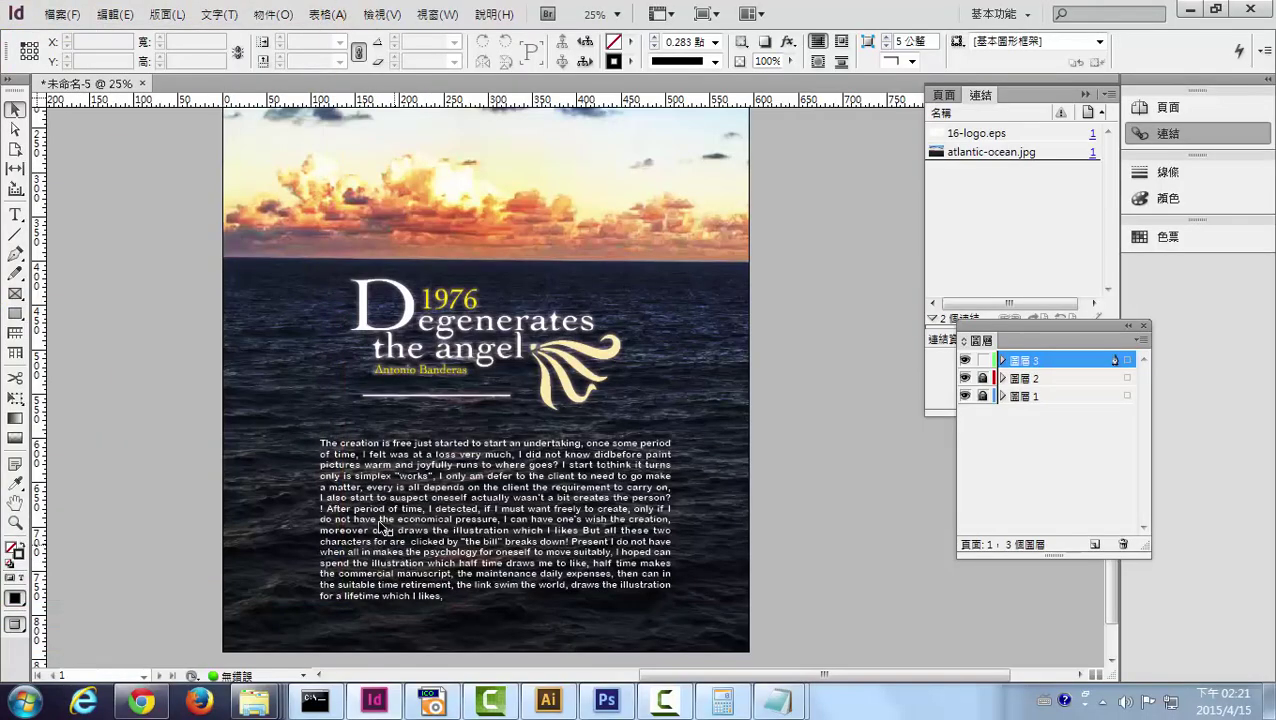
# - Start saving the poster document and browse to the poster folder inside 20150415
pyautogui.click(62, 14)
pyautogui.click(88, 188)
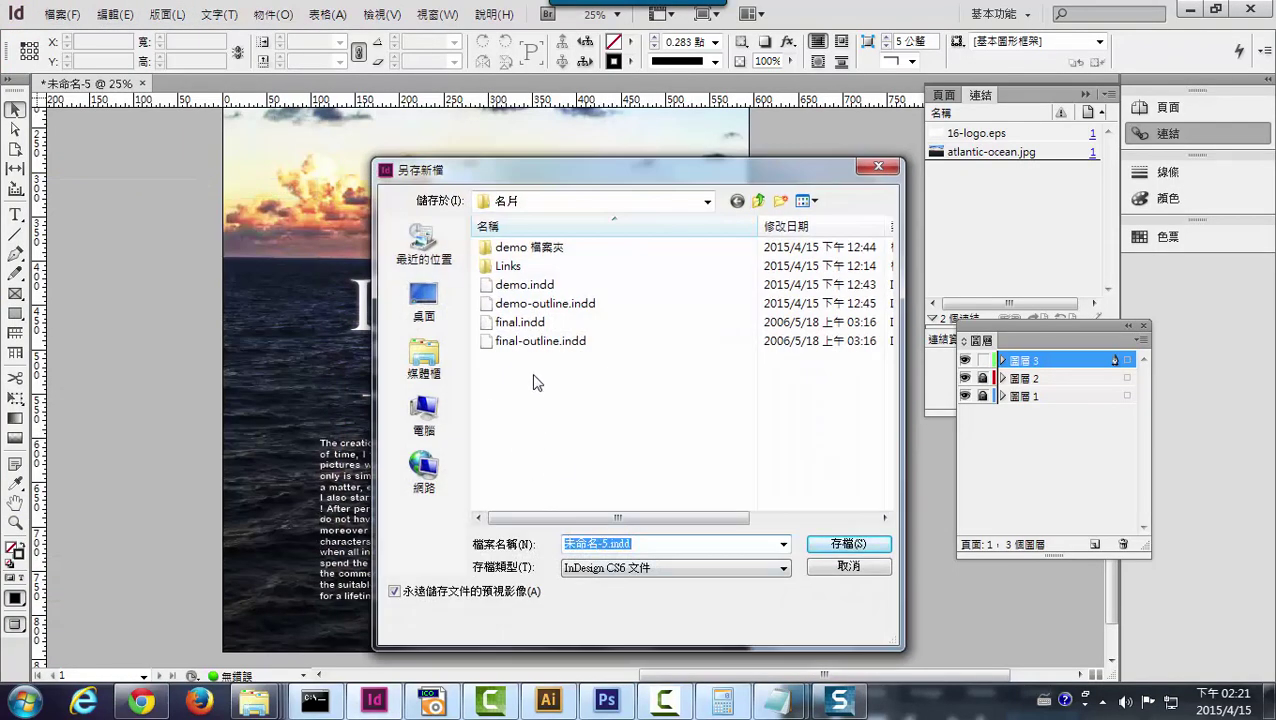
pyautogui.click(758, 201)
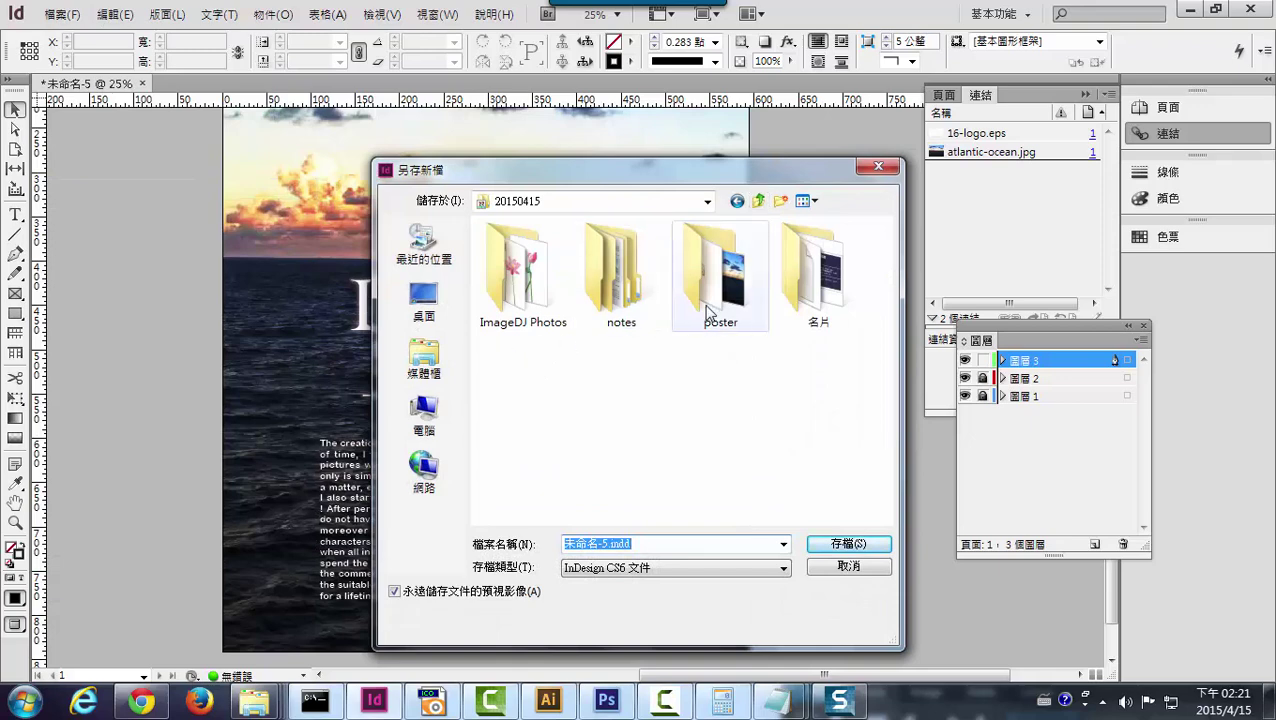
pyautogui.doubleClick(745, 313)
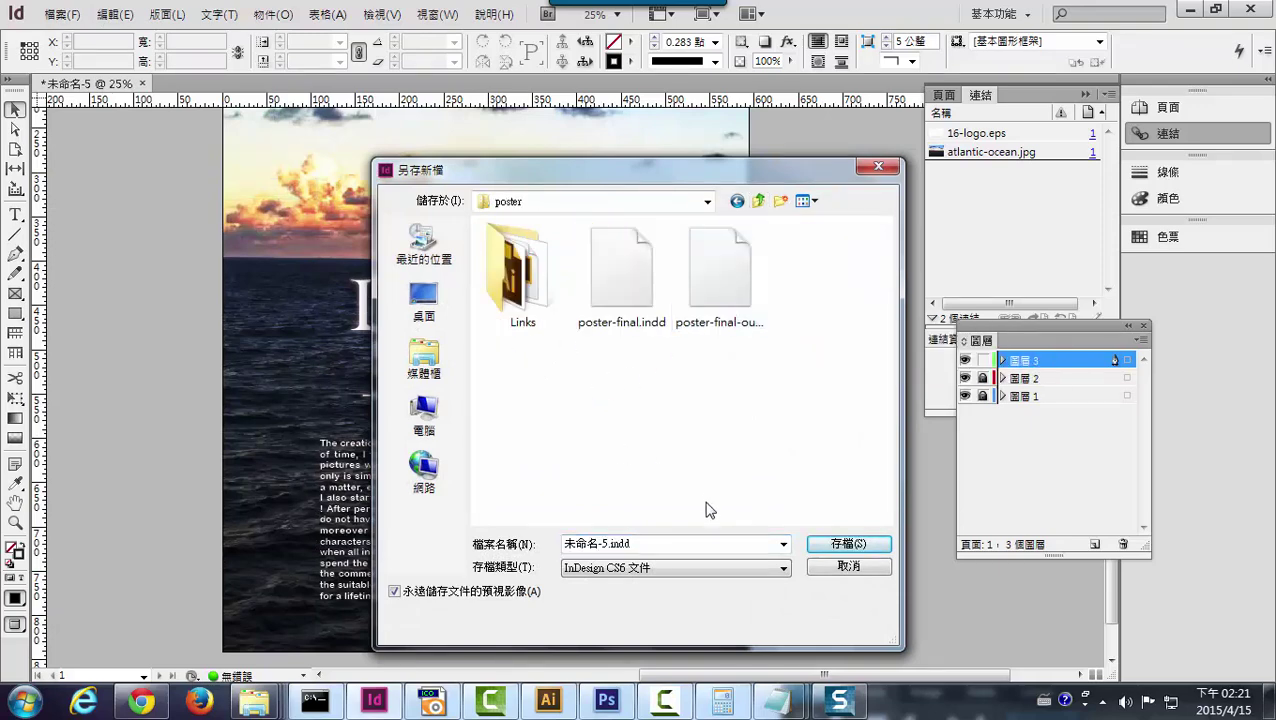
# - Save the document as DemoPoster-final.indd, adapting the name of the existing poster-final.indd file
pyautogui.click(630, 278)
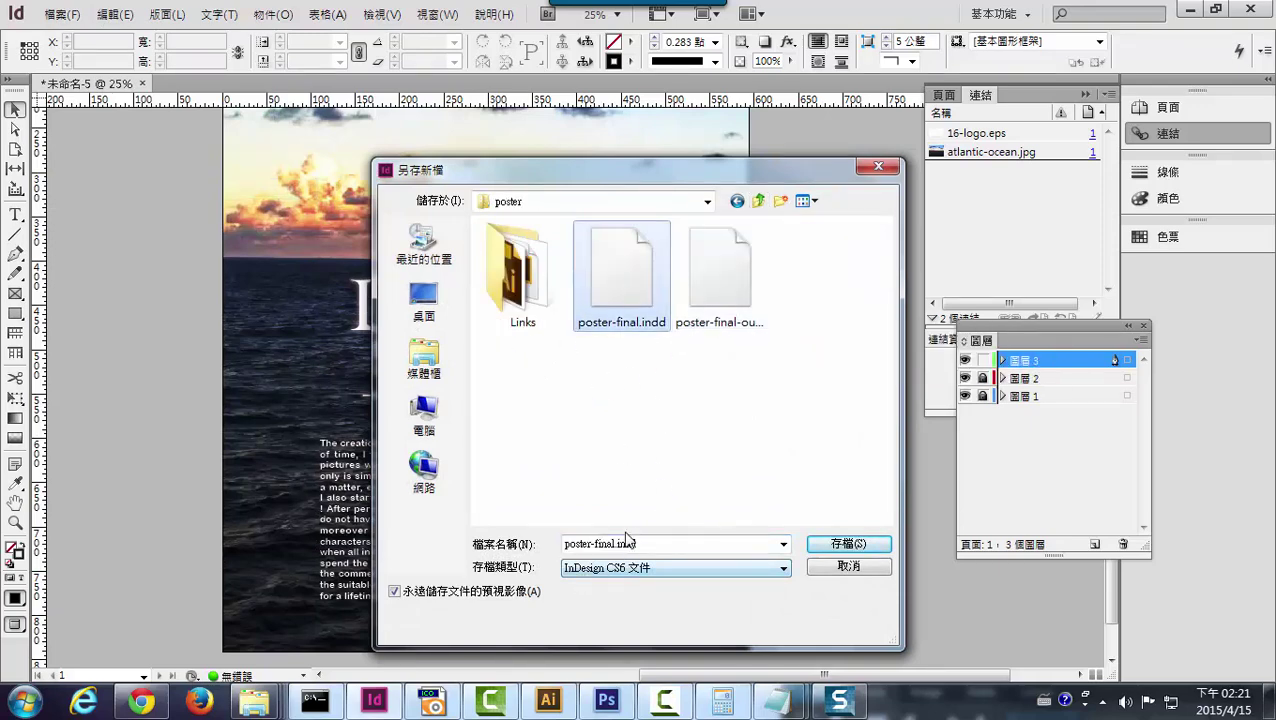
pyautogui.doubleClick(612, 545)
pyautogui.click(594, 546)
pyautogui.hotkey('shift', 'Home')
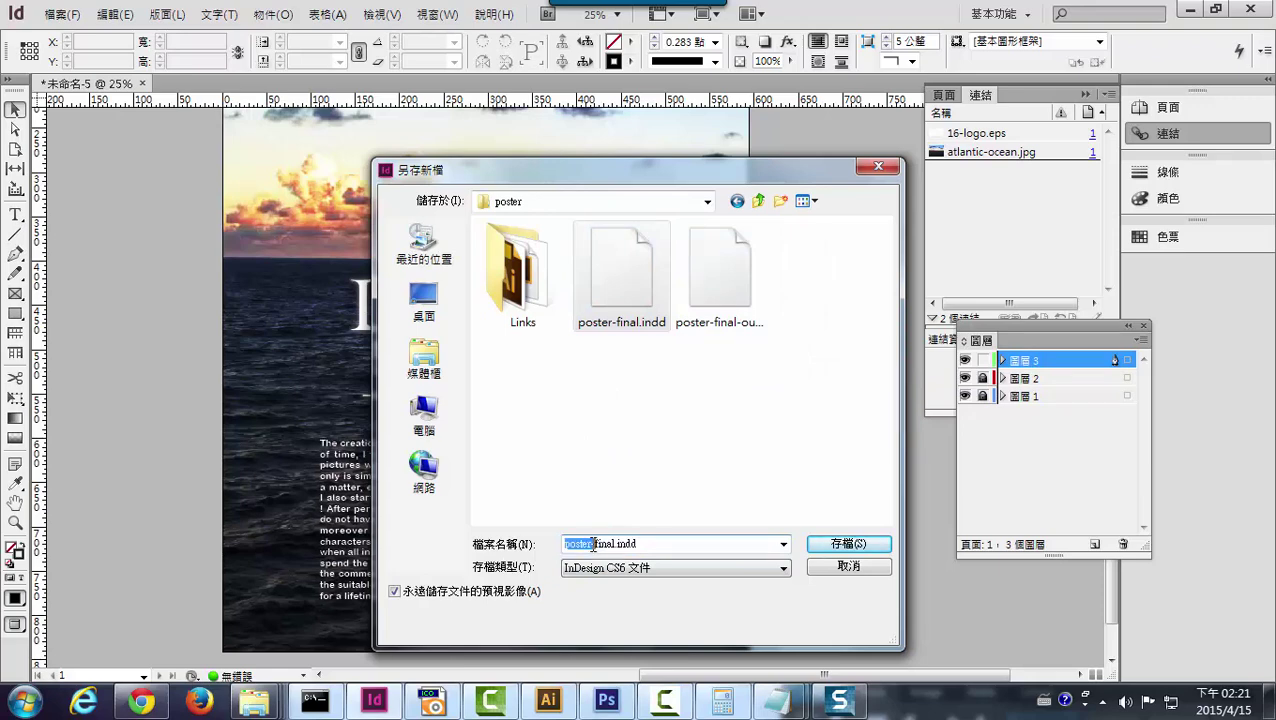
pyautogui.click(567, 544)
pyautogui.write('Demo')
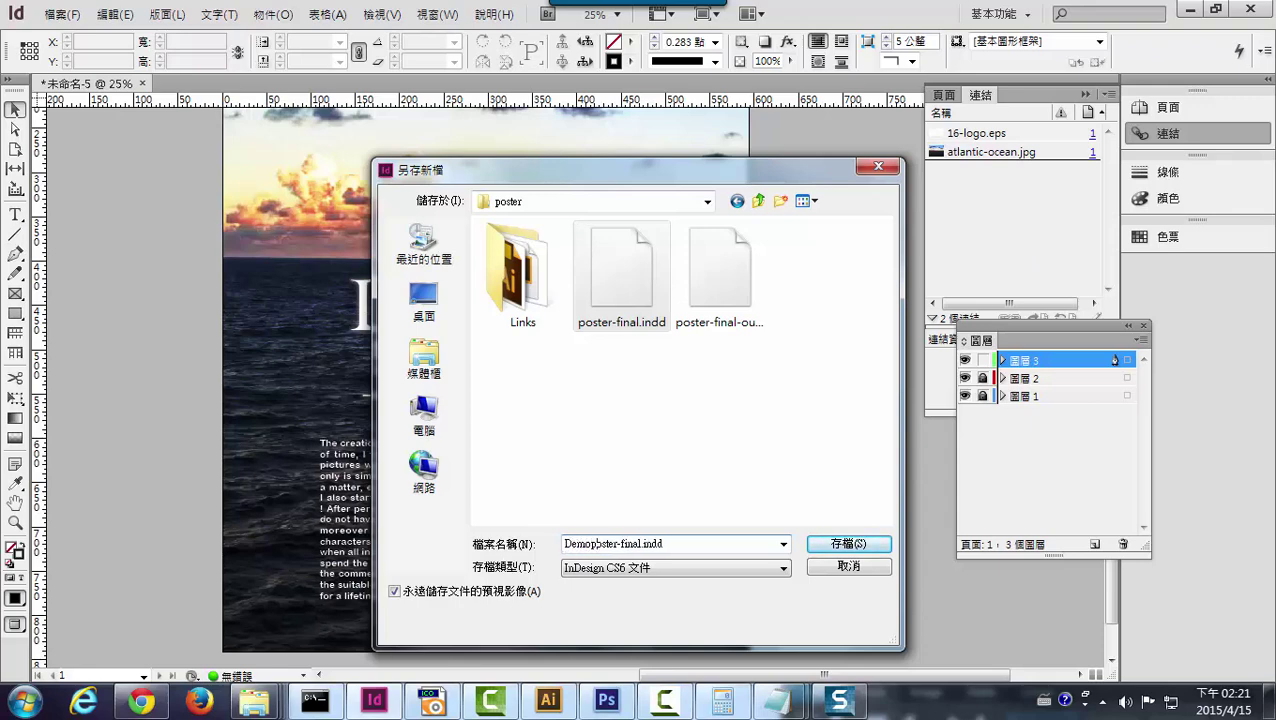
pyautogui.press('Delete')
pyautogui.write('P')
pyautogui.click(846, 545)
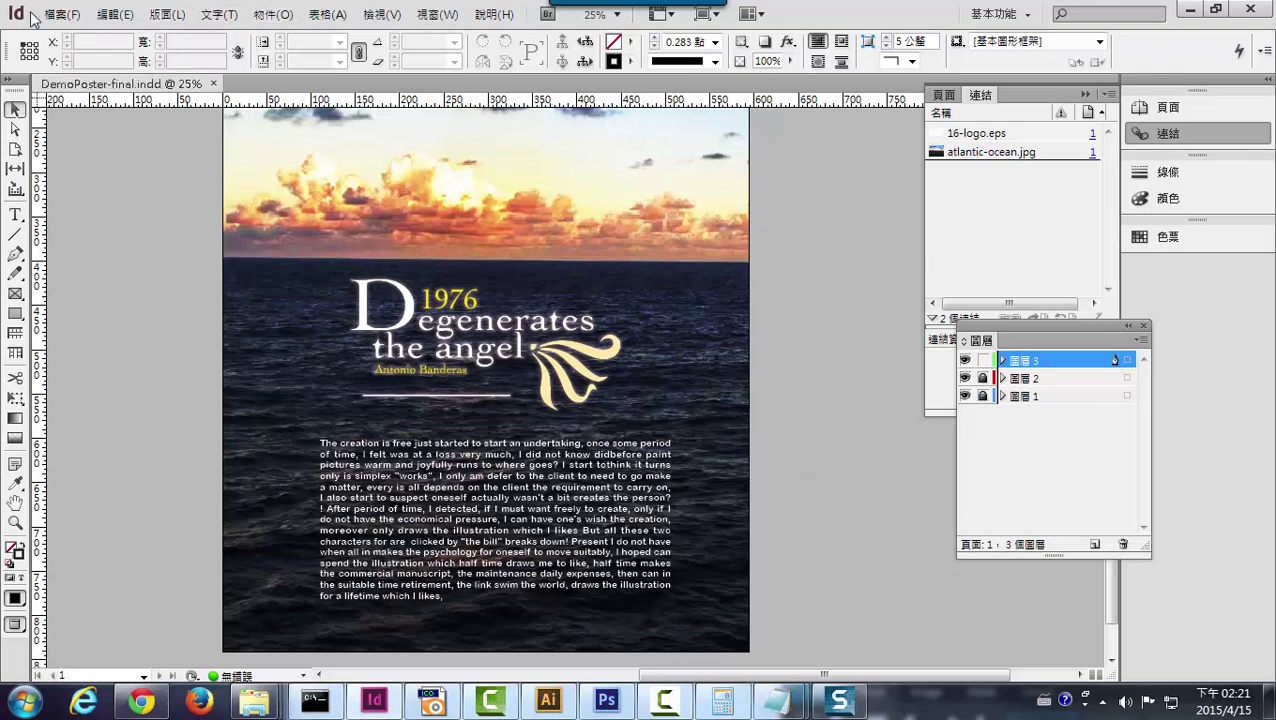
# - Capture a screen image of the file commands with the Package [封裝] command highlighted
pyautogui.click(62, 14)
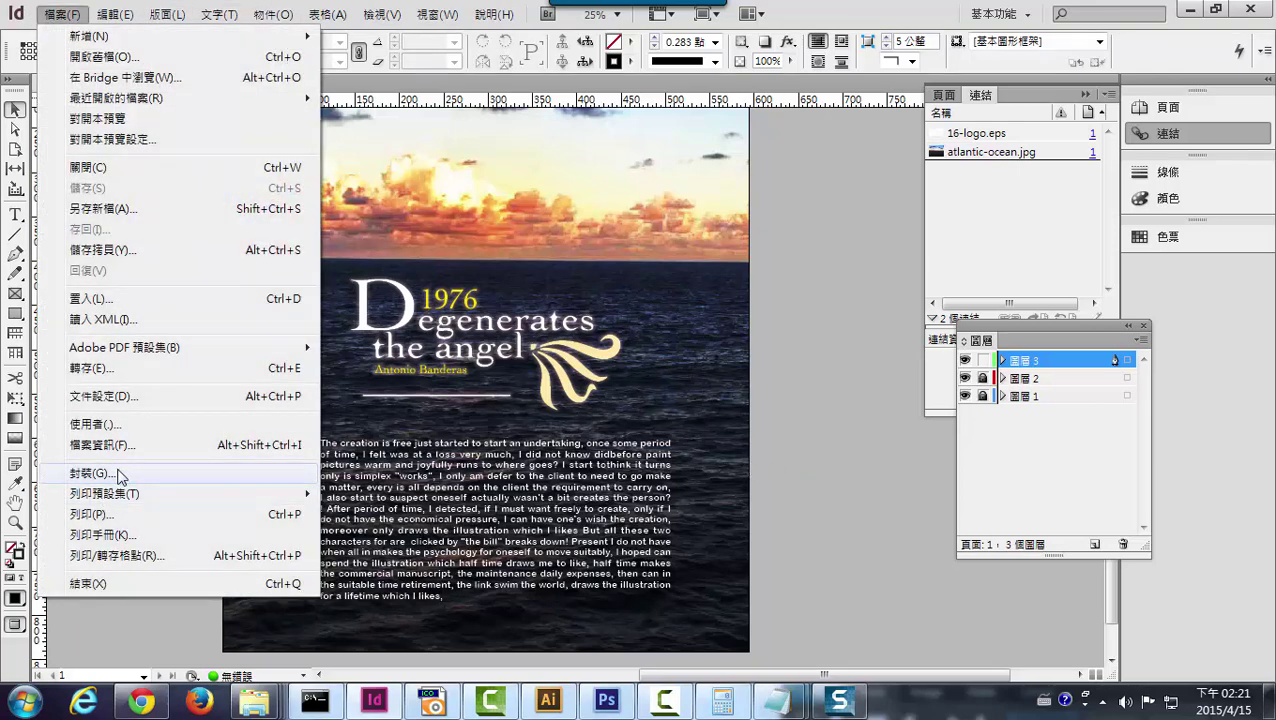
pyautogui.press('Print')
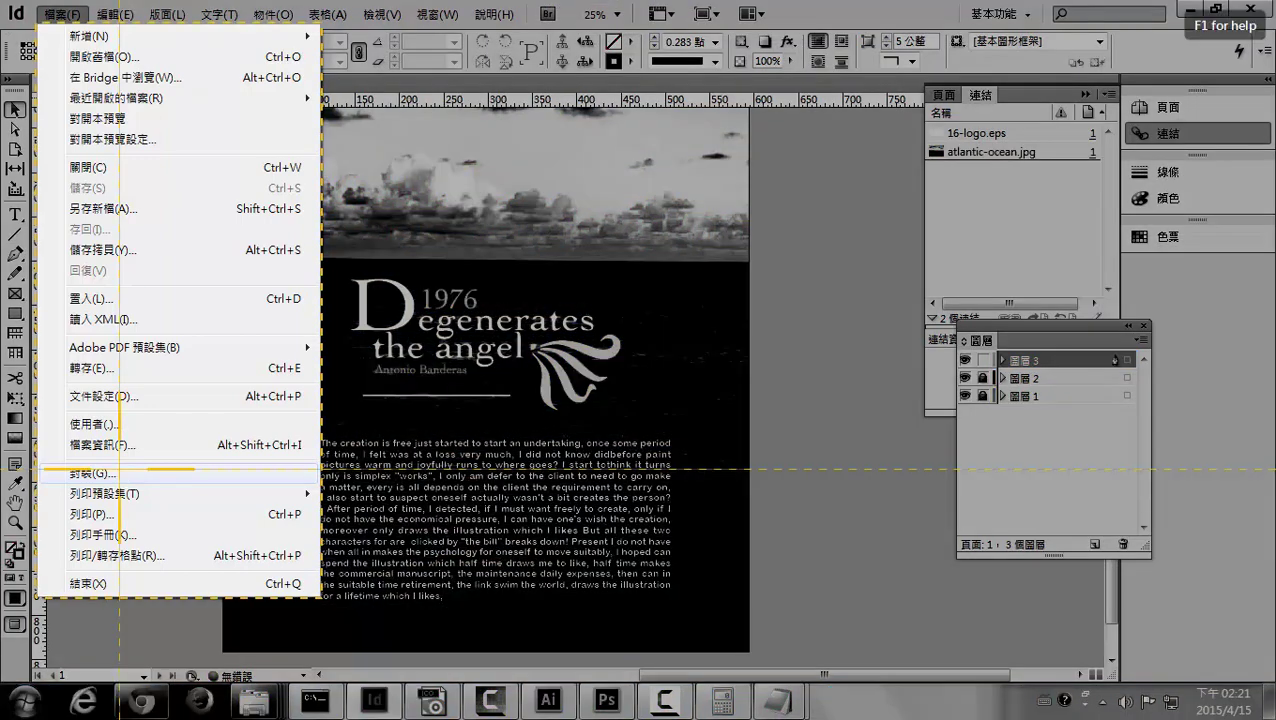
pyautogui.moveTo(30, 187); pyautogui.dragTo(797, 716)
pyautogui.click(361, 640)
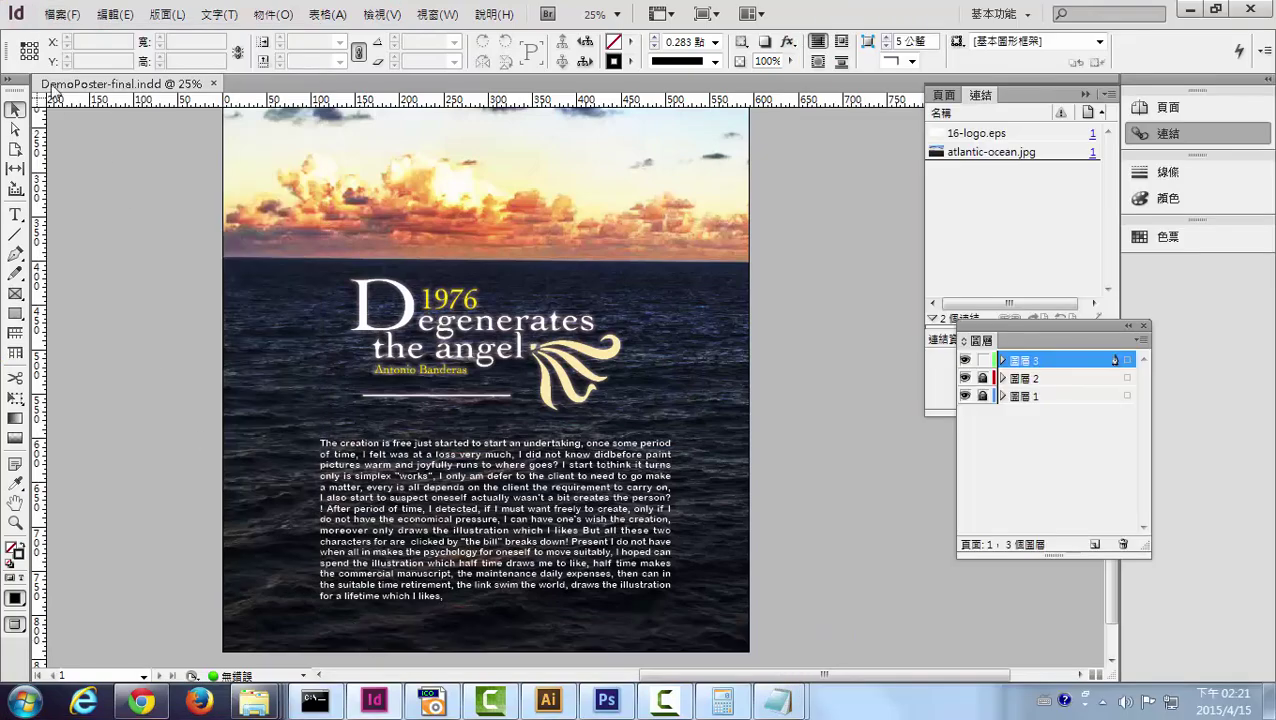
# - Package the document into the poster folder as "DemoPoster-final 檔案夾", copying fonts and linked graphics and updating the graphic links
pyautogui.click(62, 14)
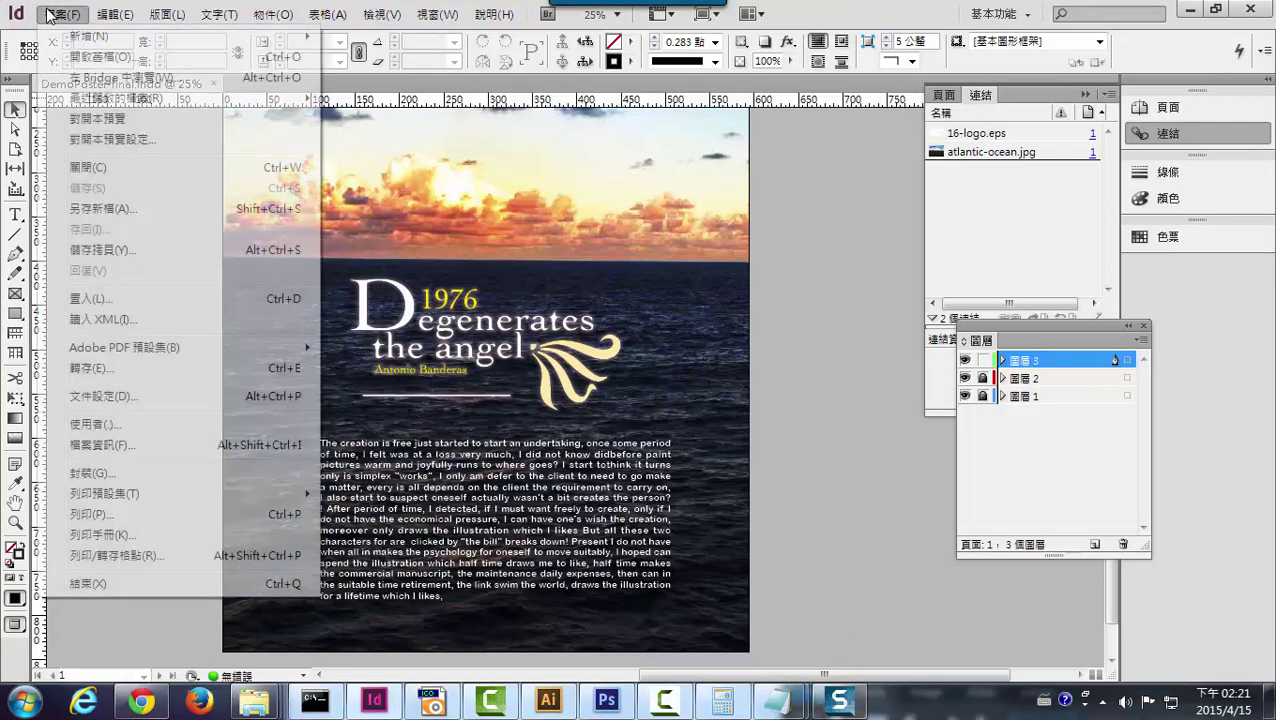
pyautogui.click(95, 473)
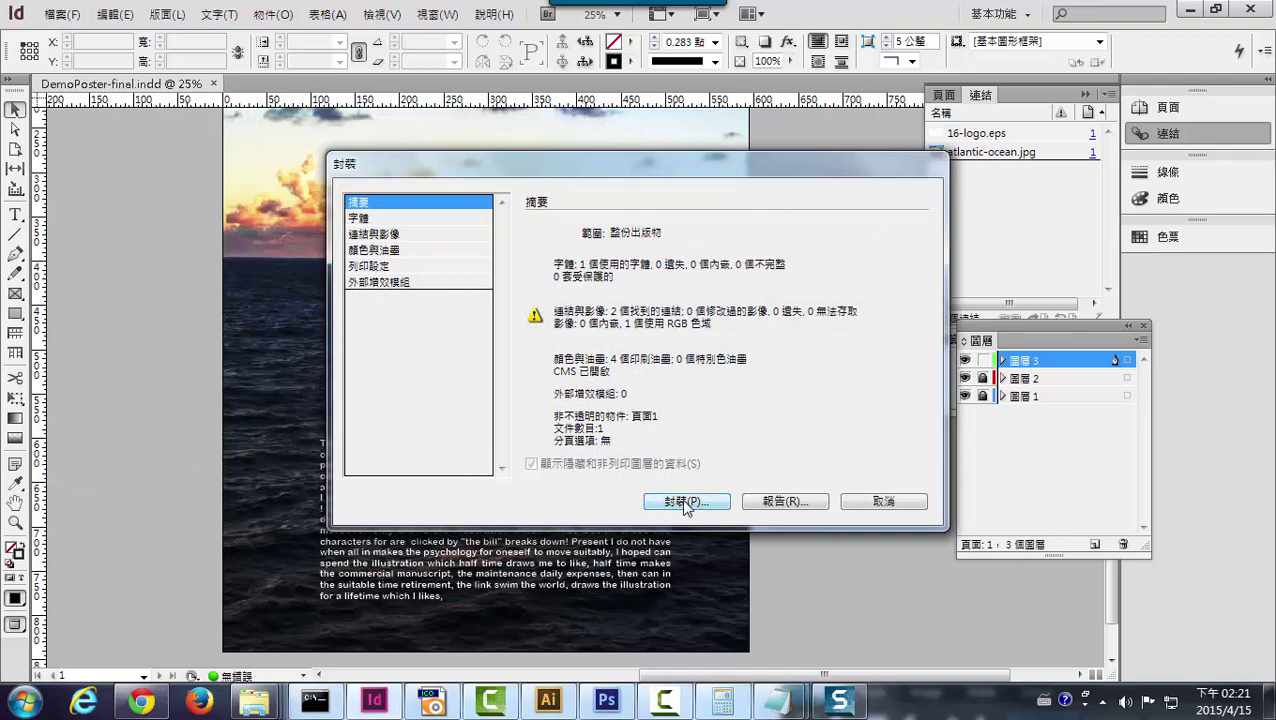
pyautogui.click(686, 502)
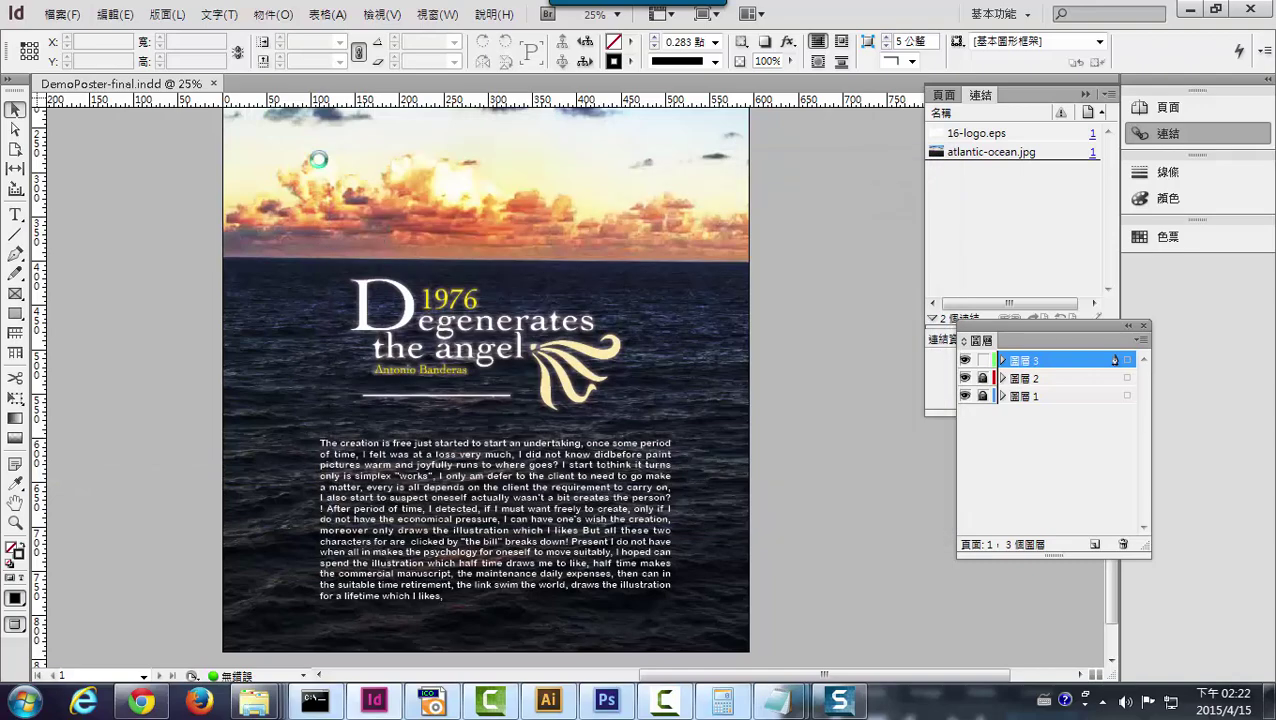
pyautogui.click(829, 222)
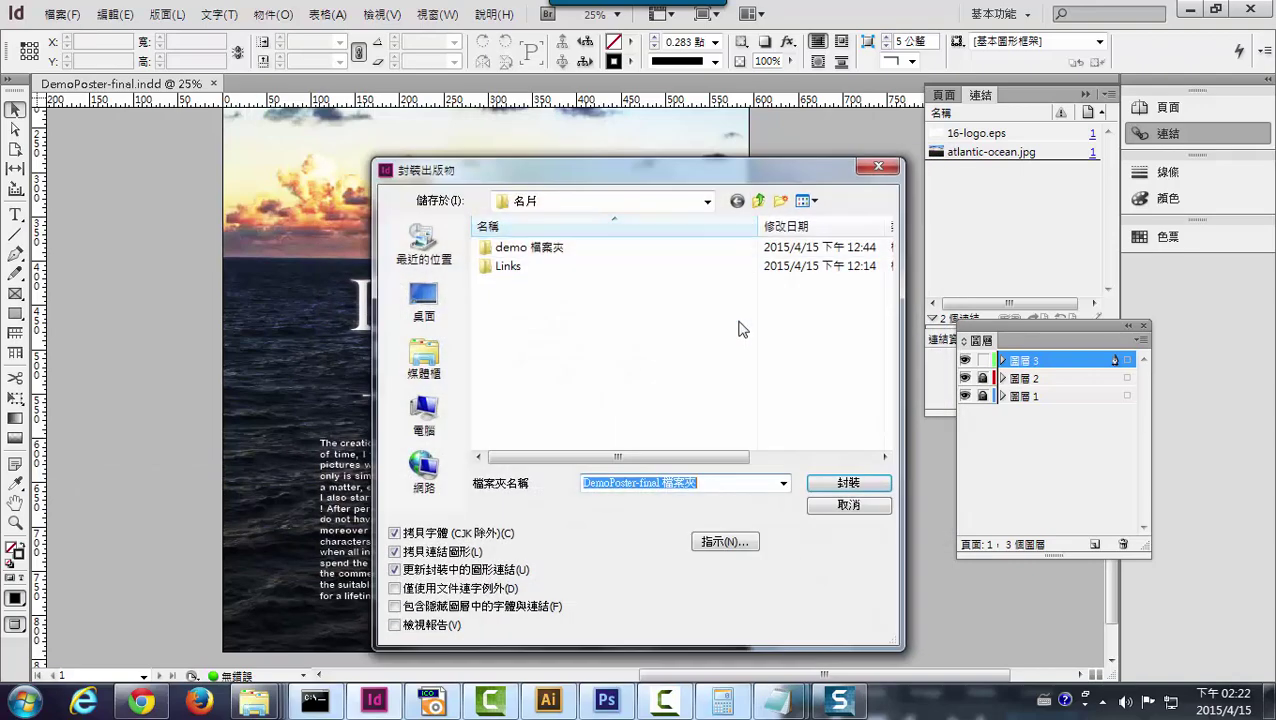
pyautogui.click(758, 200)
pyautogui.doubleClick(716, 272)
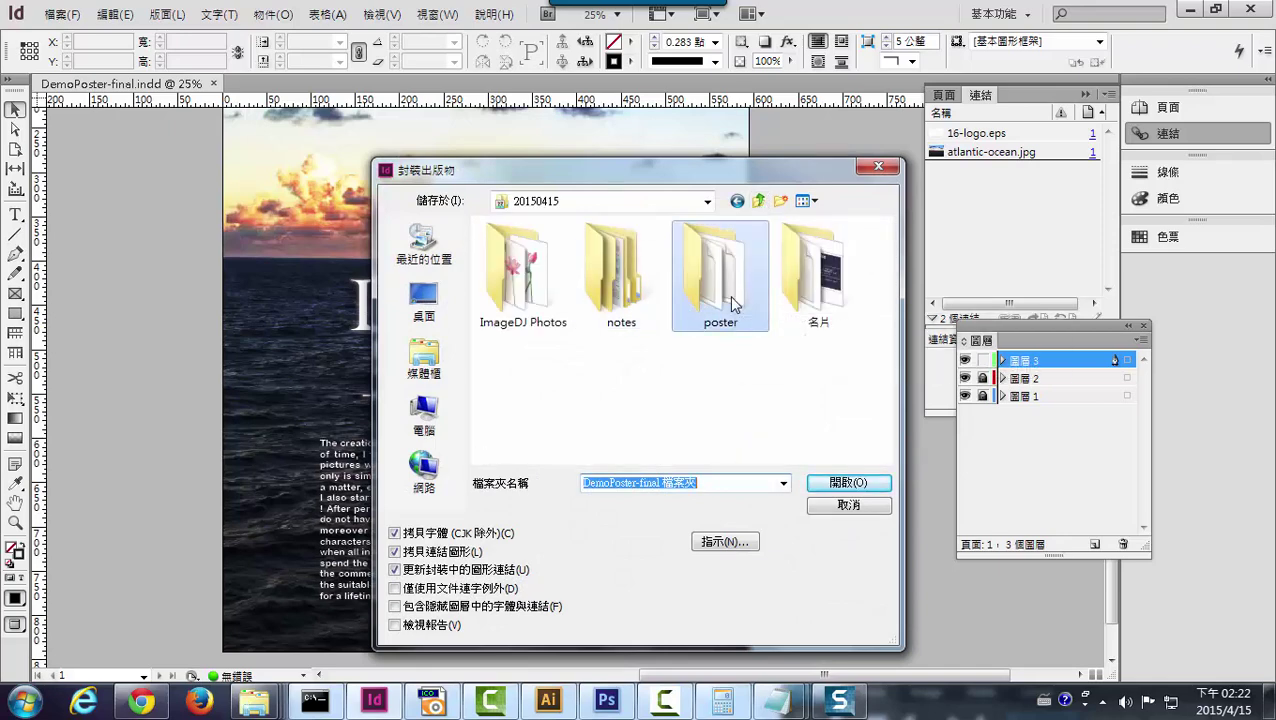
pyautogui.click(846, 484)
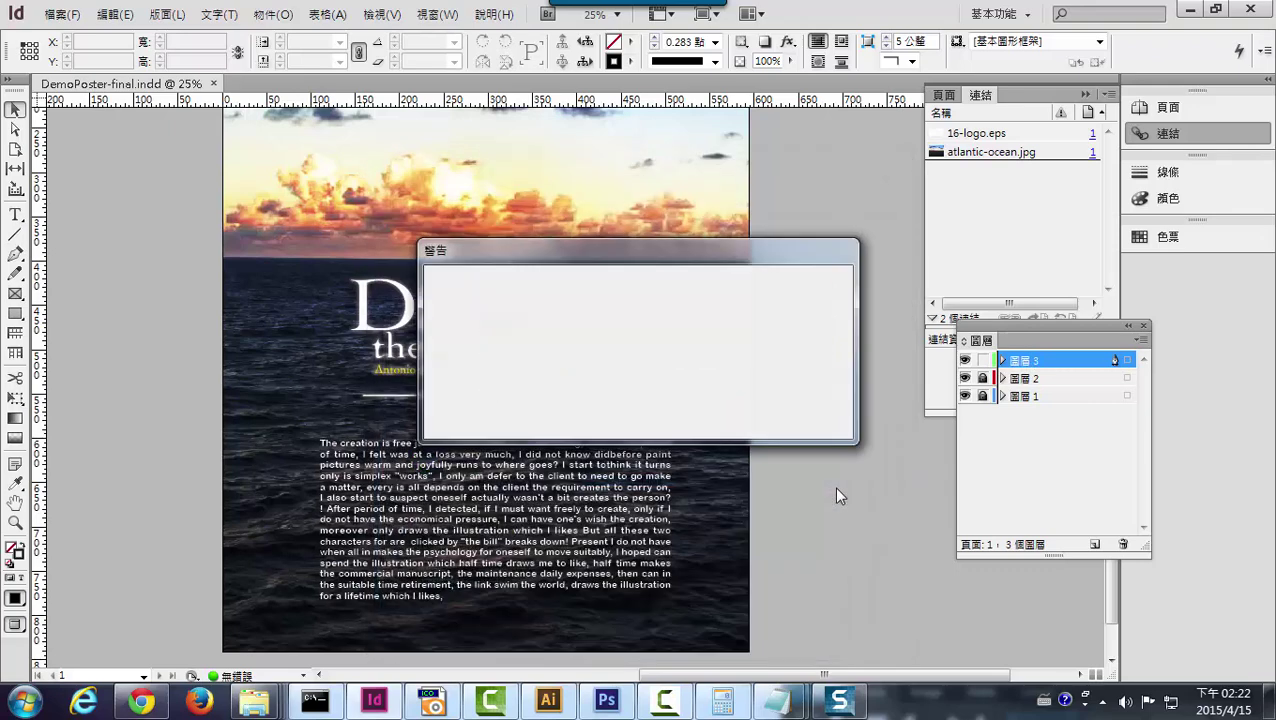
pyautogui.click(703, 411)
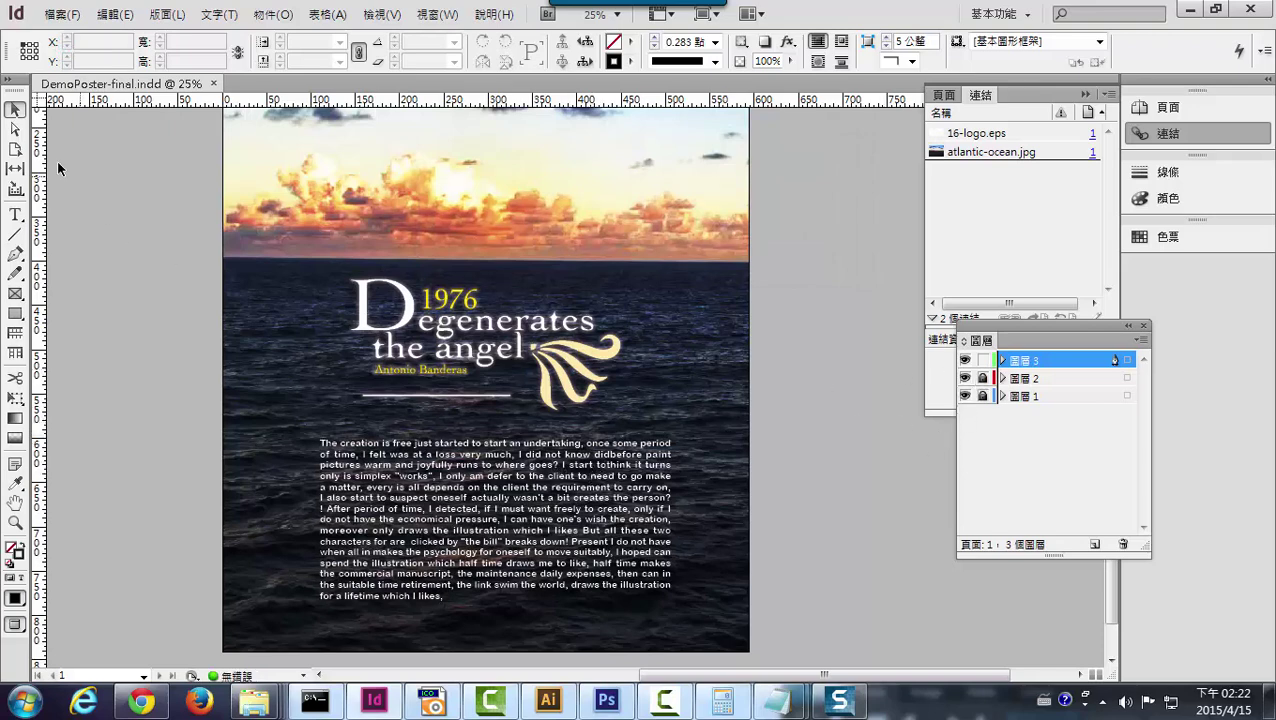
pyautogui.click(429, 466)
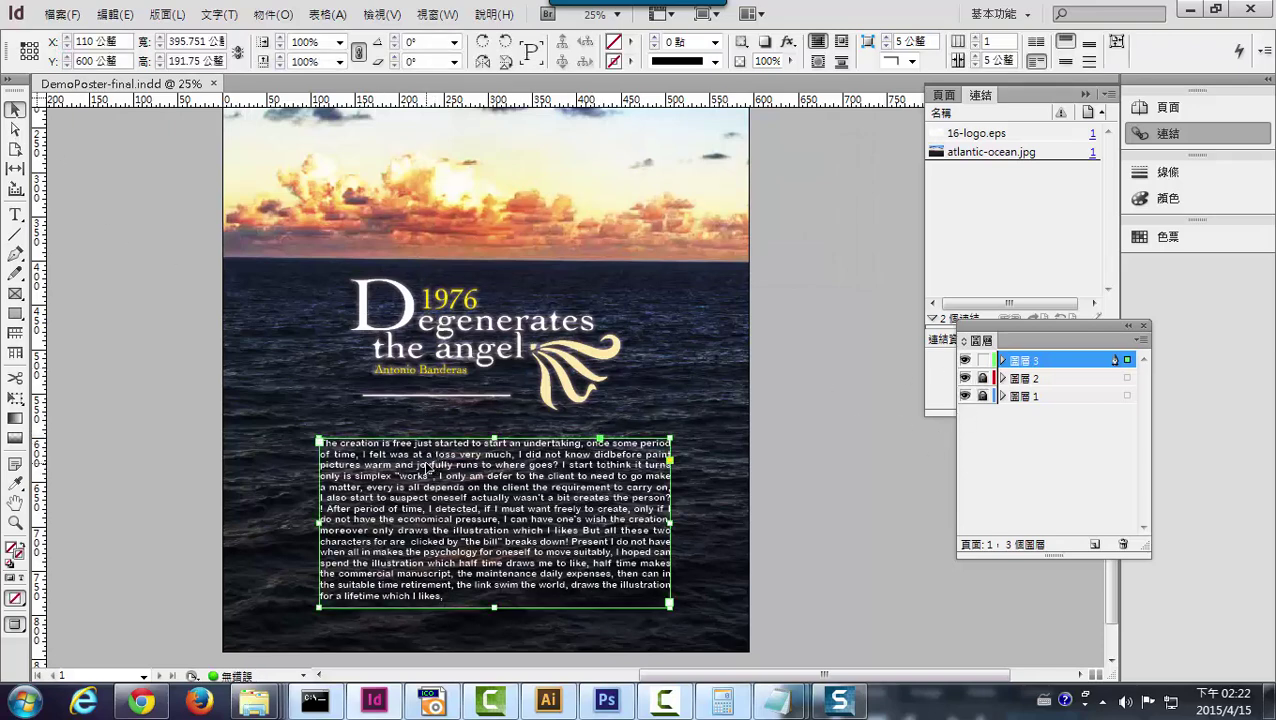
pyautogui.rightClick(428, 467)
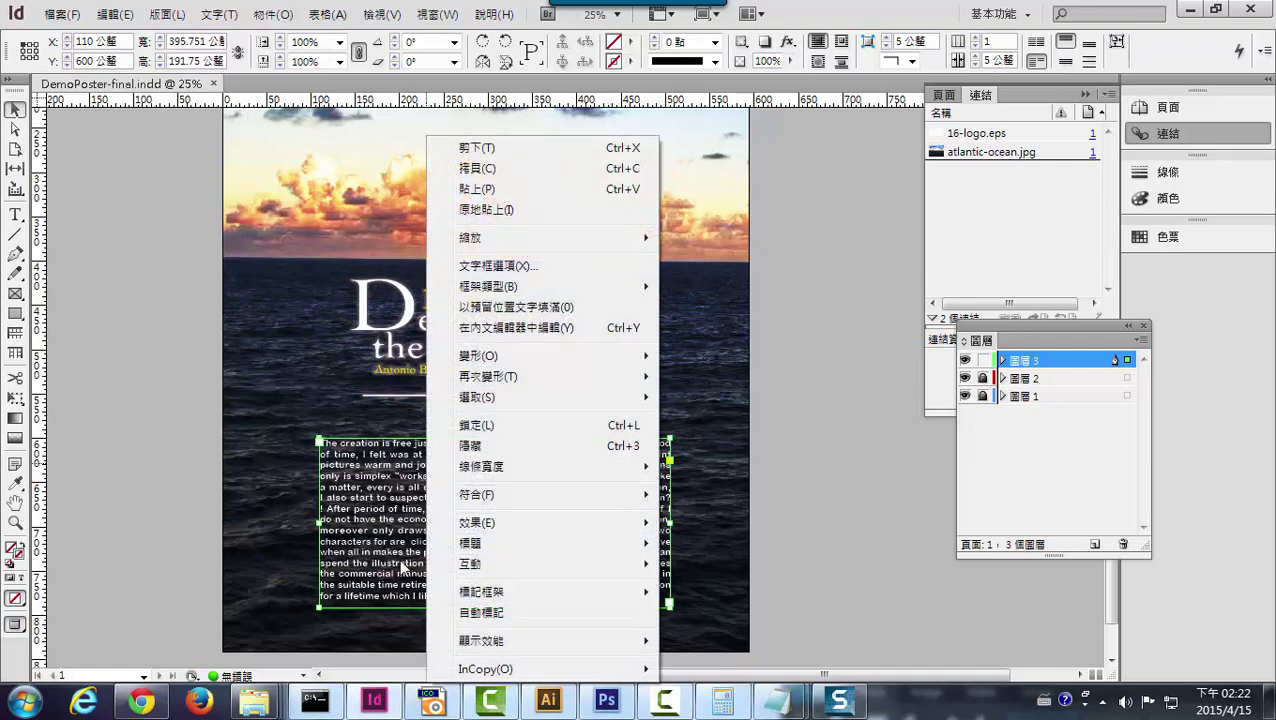
pyautogui.press('Escape')
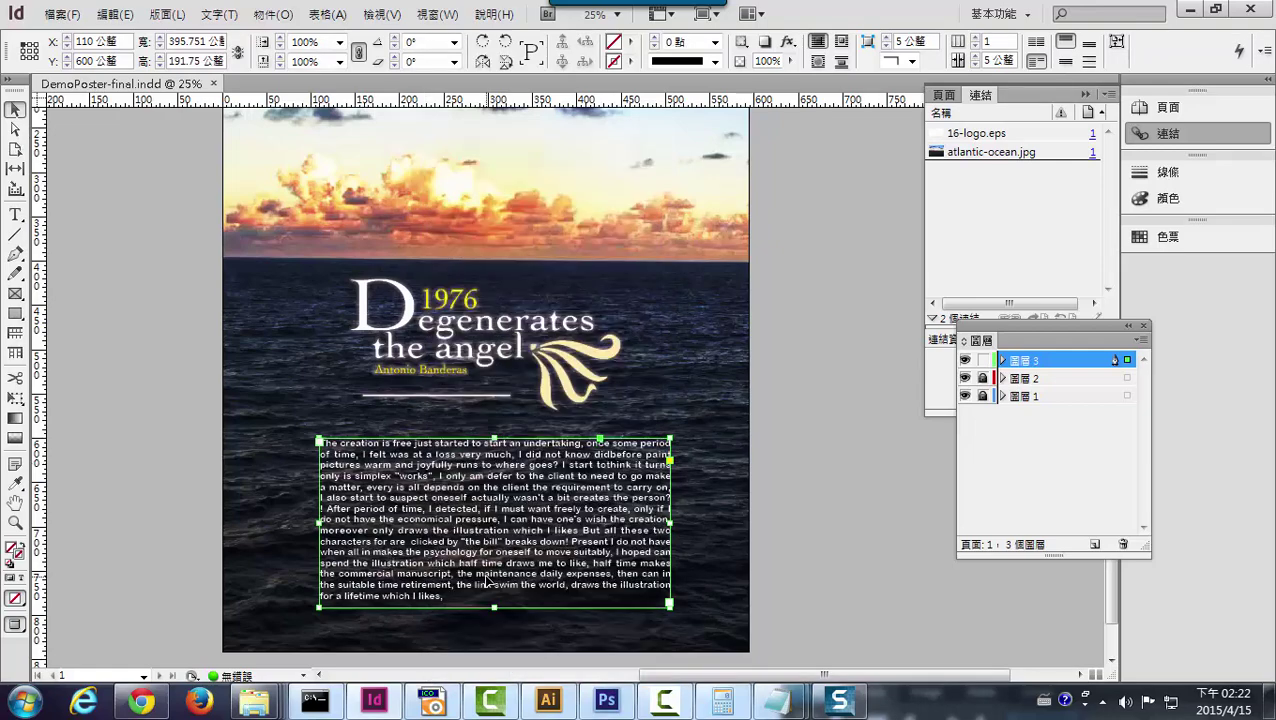
# - Select all of the poster's body text and capture a screen image of its context commands with Create Outlines [建立外框] highlighted
pyautogui.doubleClick(455, 590)
pyautogui.moveTo(453, 597); pyautogui.dragTo(289, 421)
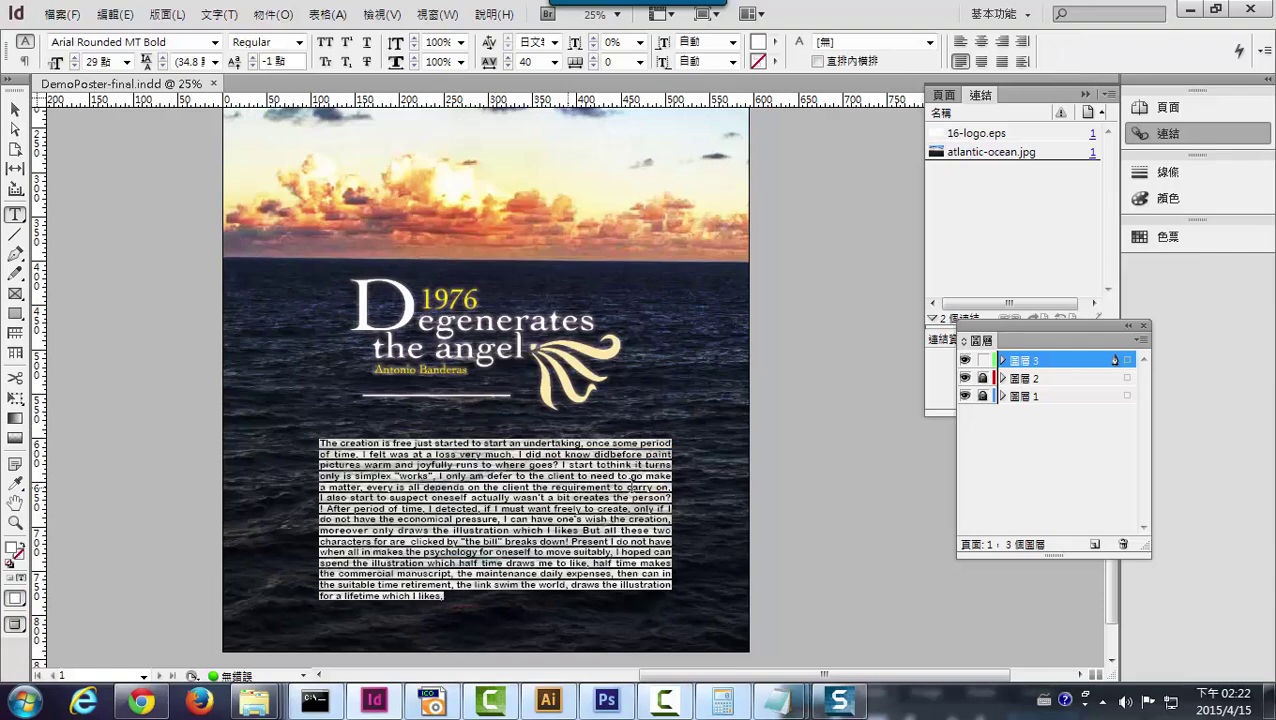
pyautogui.rightClick(630, 484)
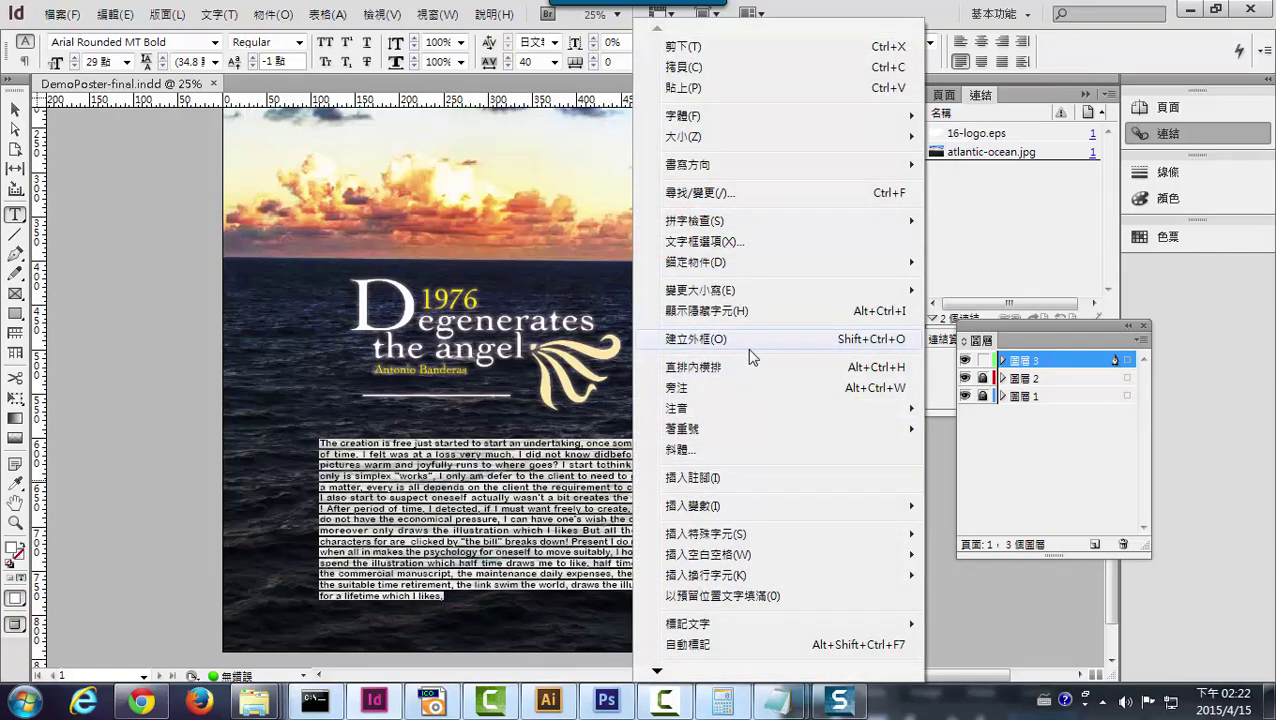
pyautogui.press('Print')
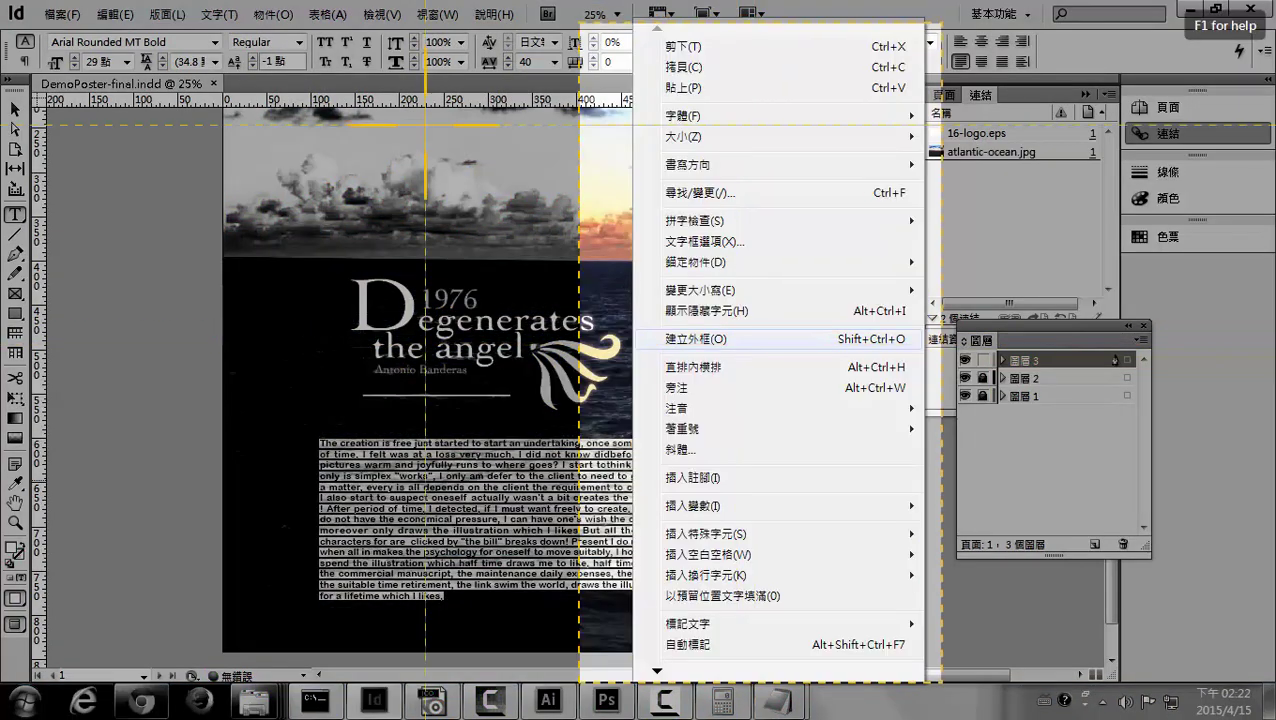
pyautogui.moveTo(2, 2); pyautogui.dragTo(1162, 690)
pyautogui.click(722, 645)
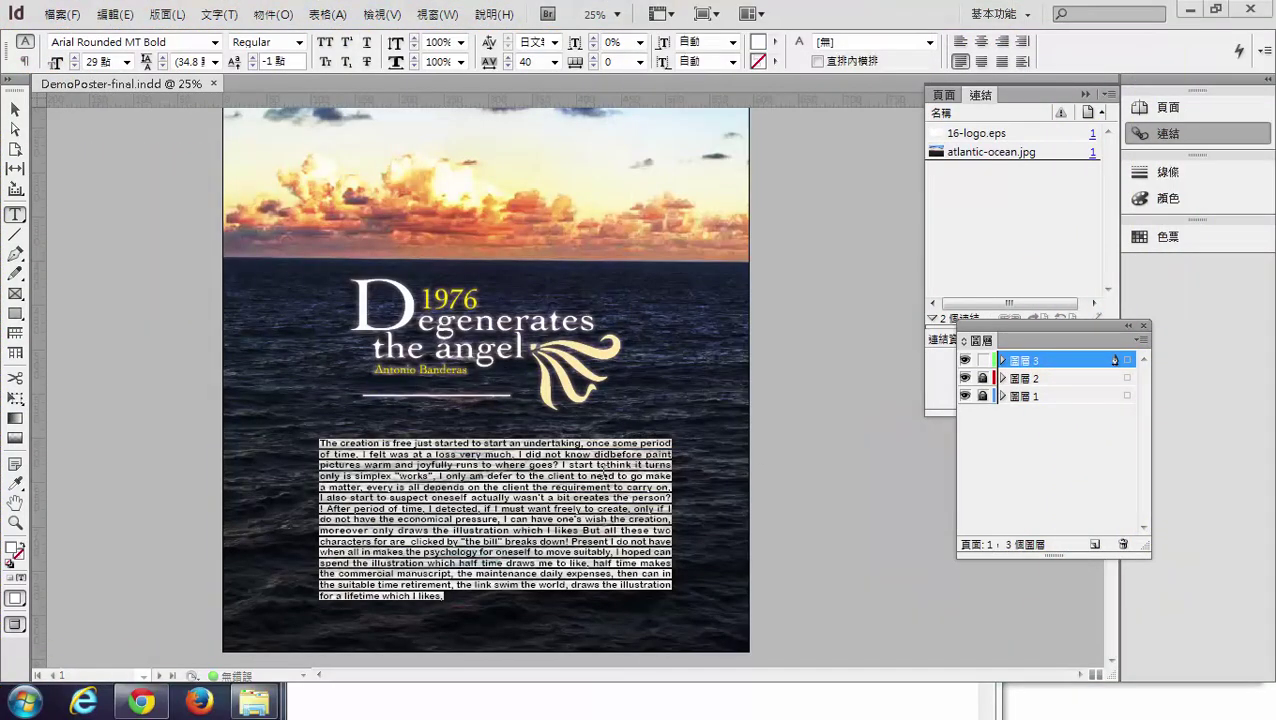
# - Convert the selected body text to outlines with Create Outlines [建立外框]
pyautogui.rightClick(612, 383)
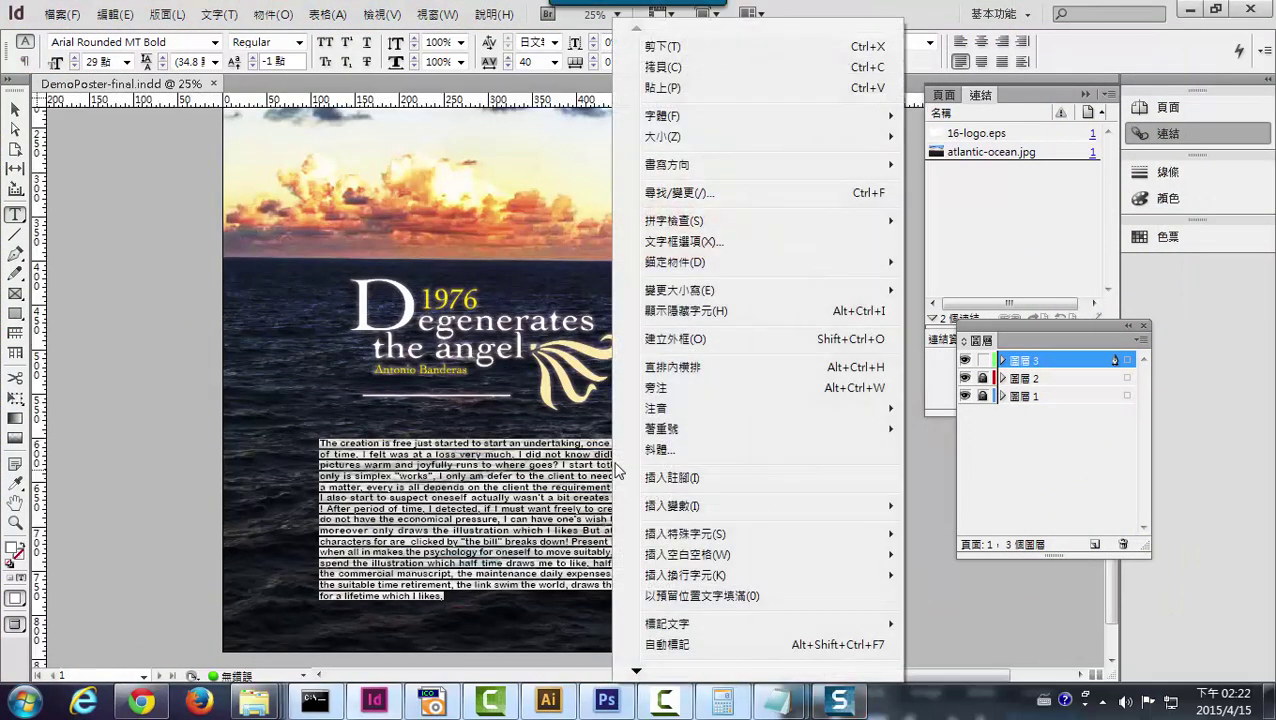
pyautogui.click(676, 340)
pyautogui.press('Escape')
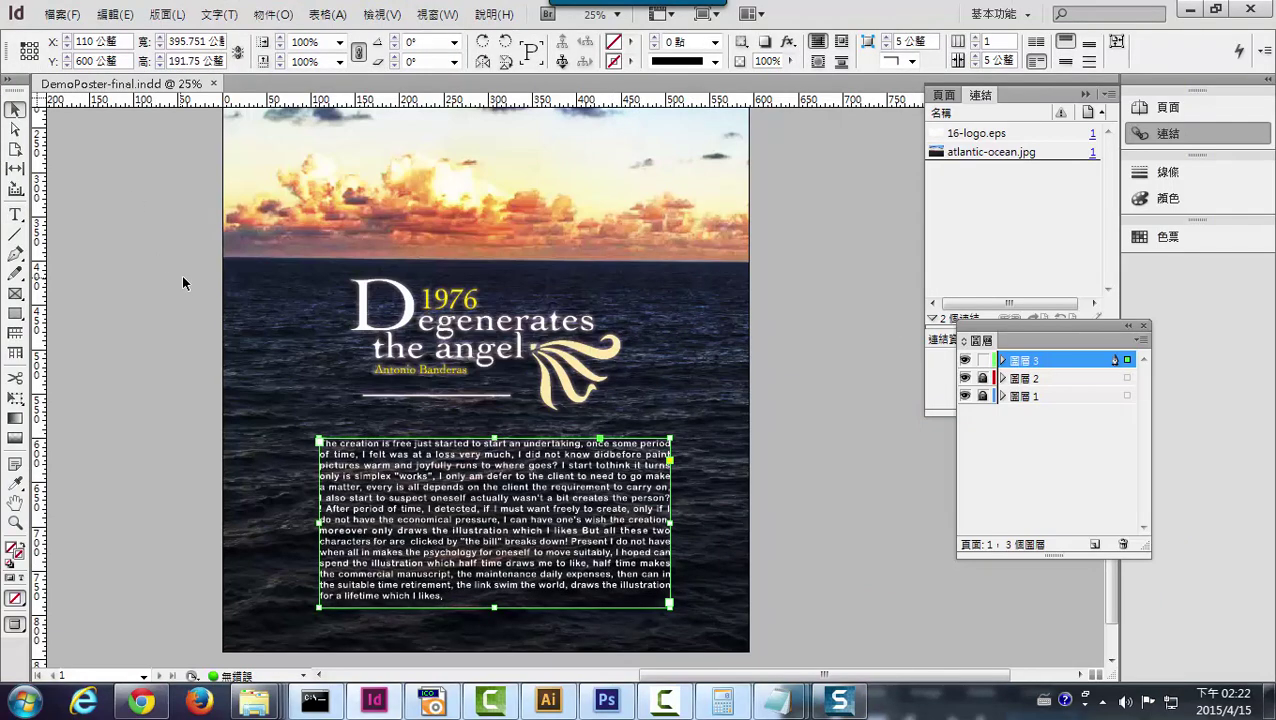
# - Capture a screen image of the file commands with Save As [另存新檔] highlighted
pyautogui.click(62, 14)
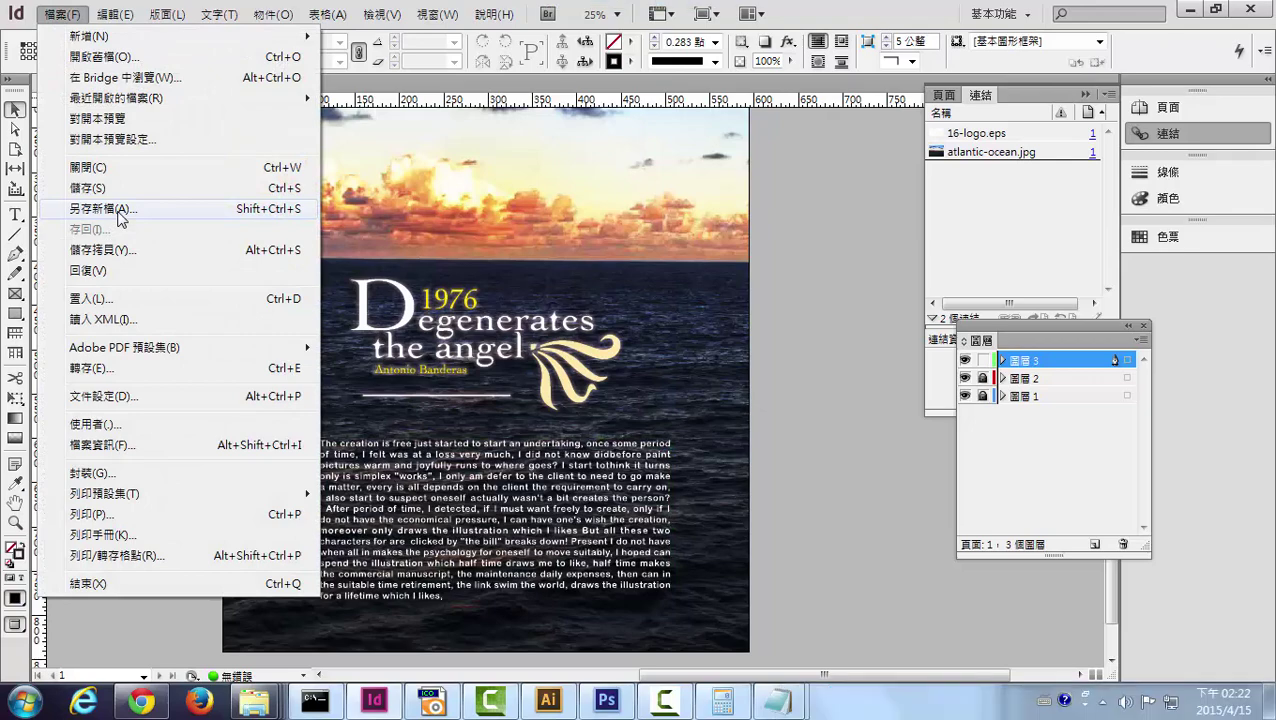
pyautogui.press('Print')
pyautogui.moveTo(498, 600); pyautogui.dragTo(797, 672)
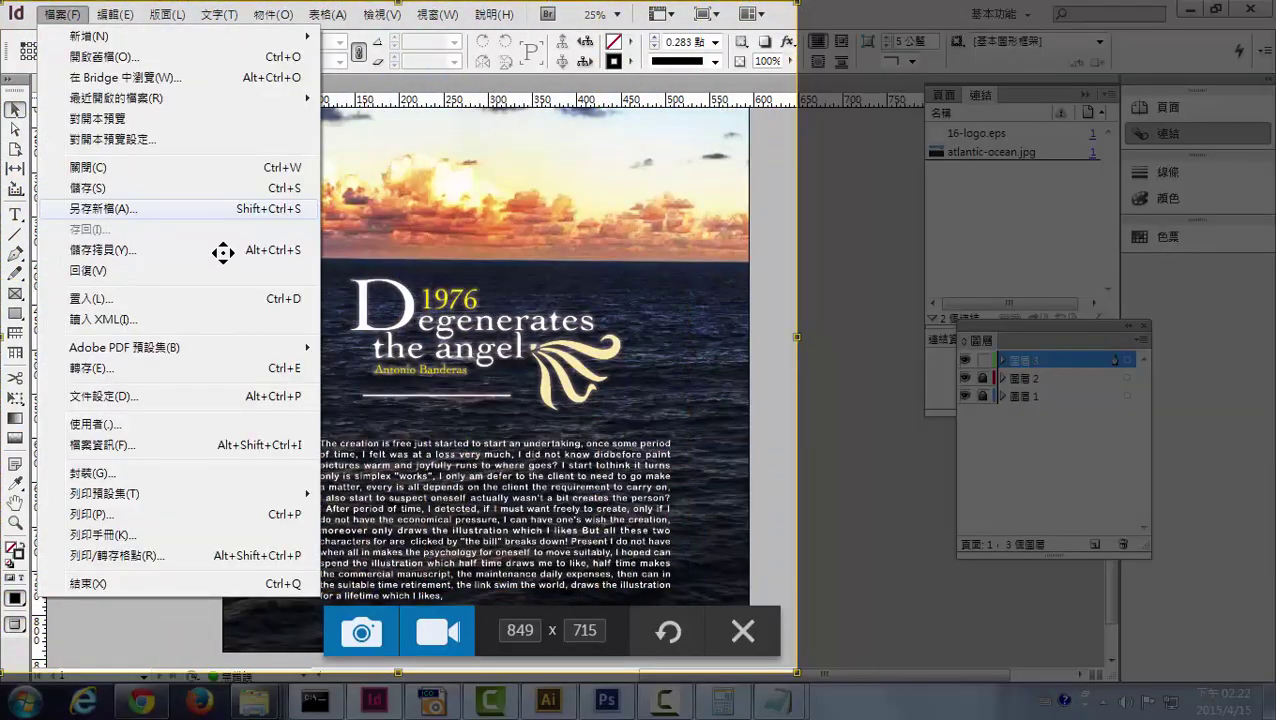
pyautogui.click(361, 630)
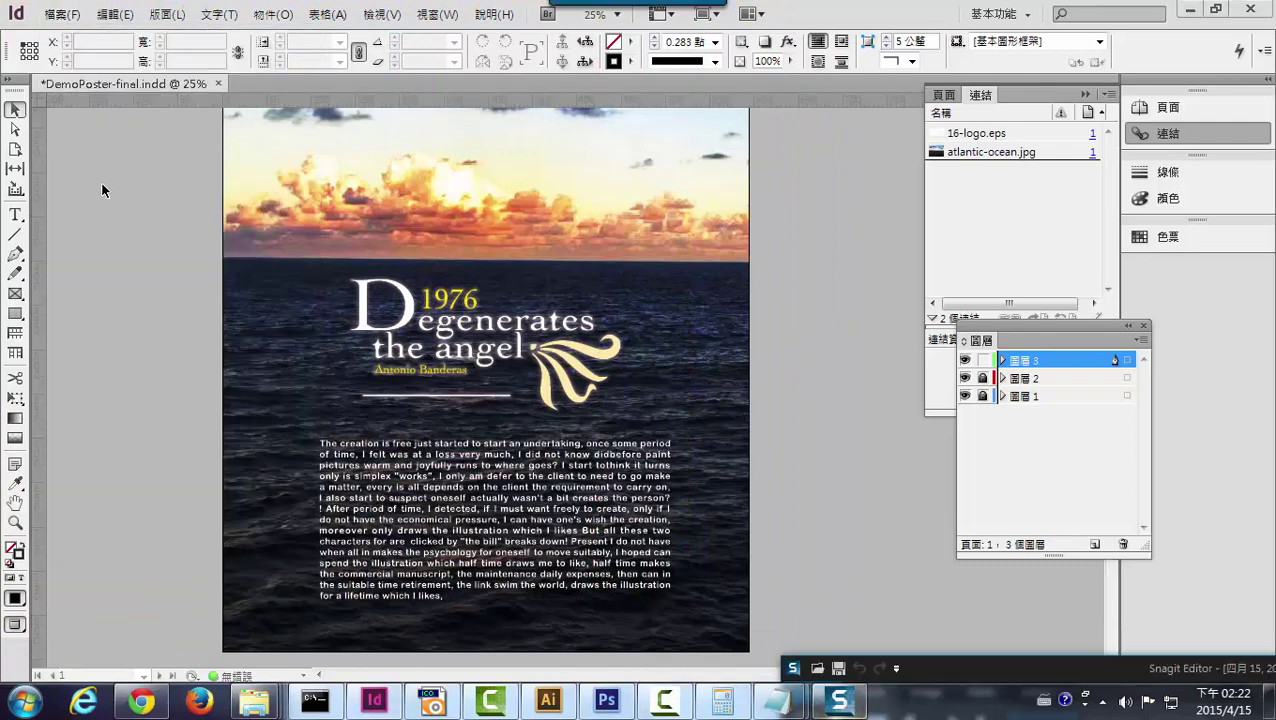
# - Save the outlined document in the poster folder as DemoPoster-final-outline.indd, adapting the name of the existing poster-final-outline.indd file
pyautogui.click(62, 14)
pyautogui.click(150, 206)
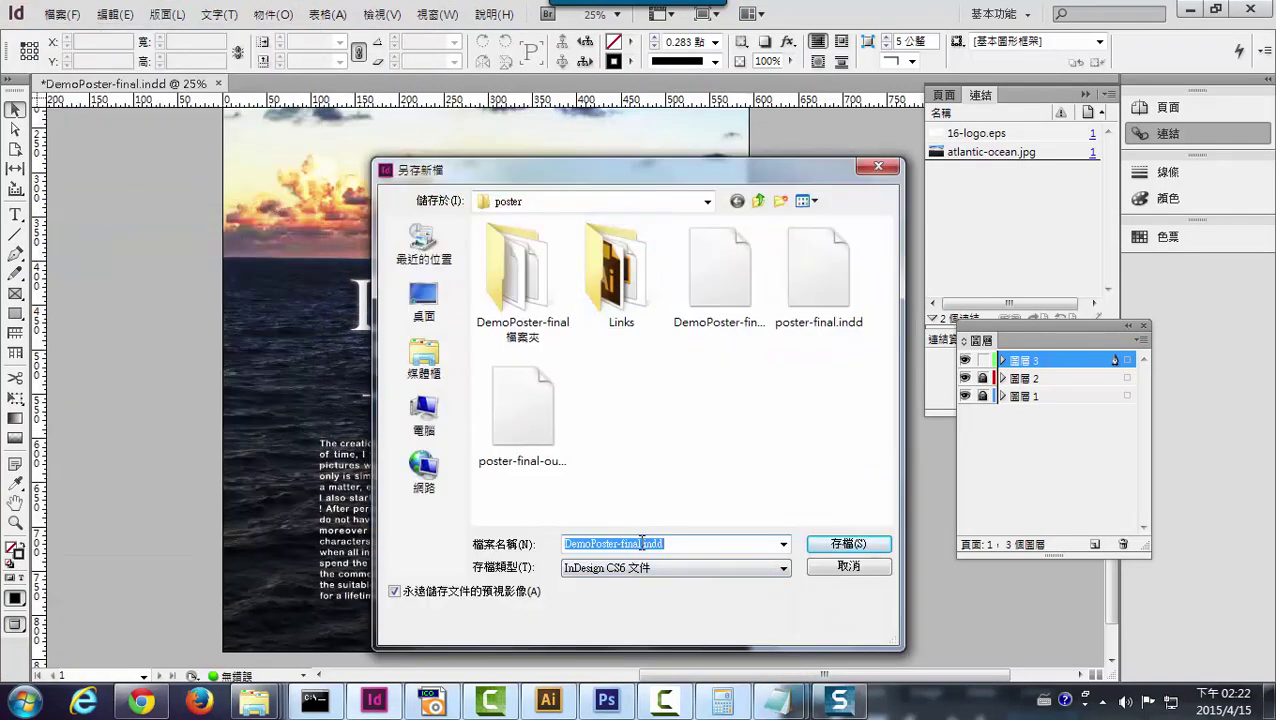
pyautogui.click(500, 405)
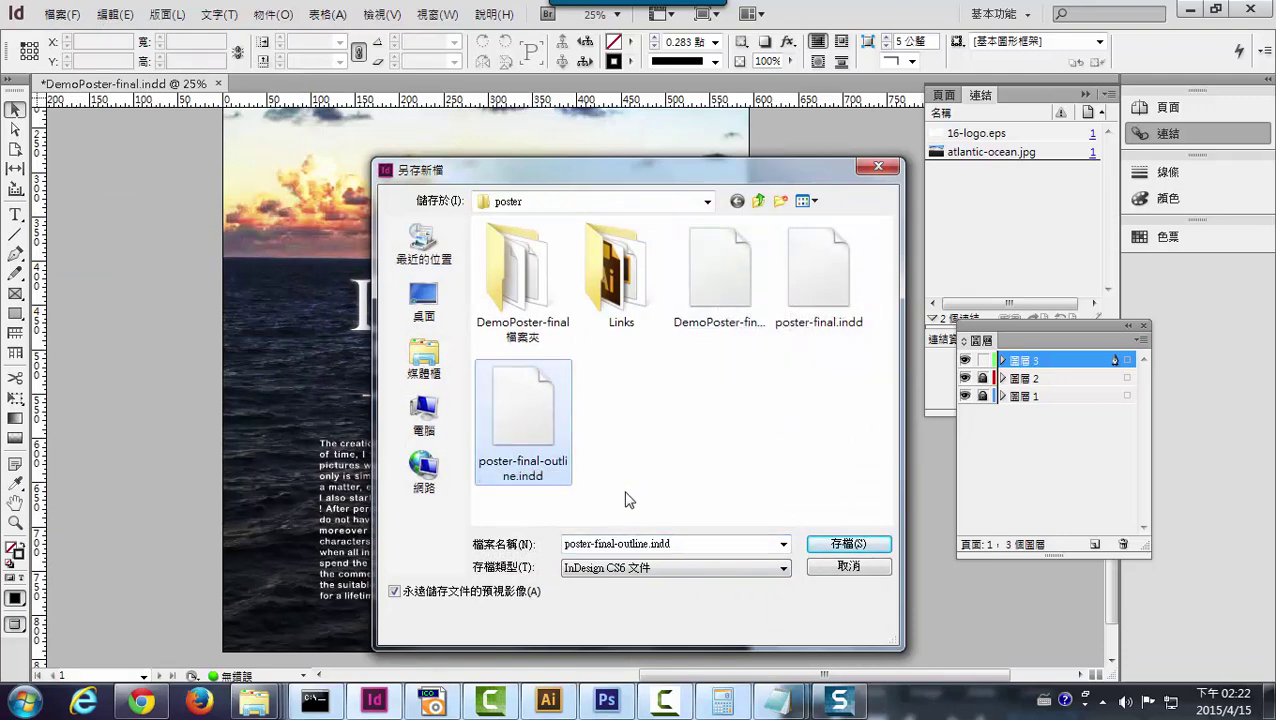
pyautogui.doubleClick(566, 545)
pyautogui.click(566, 545)
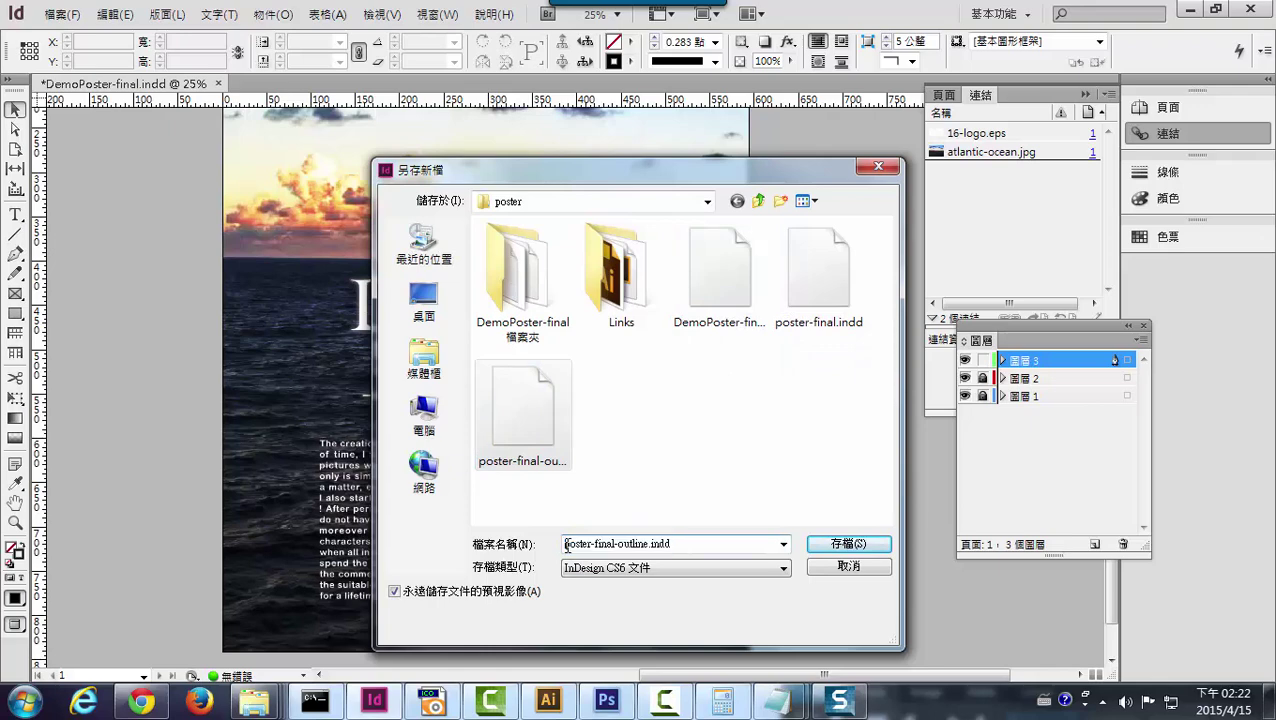
pyautogui.write('Demo')
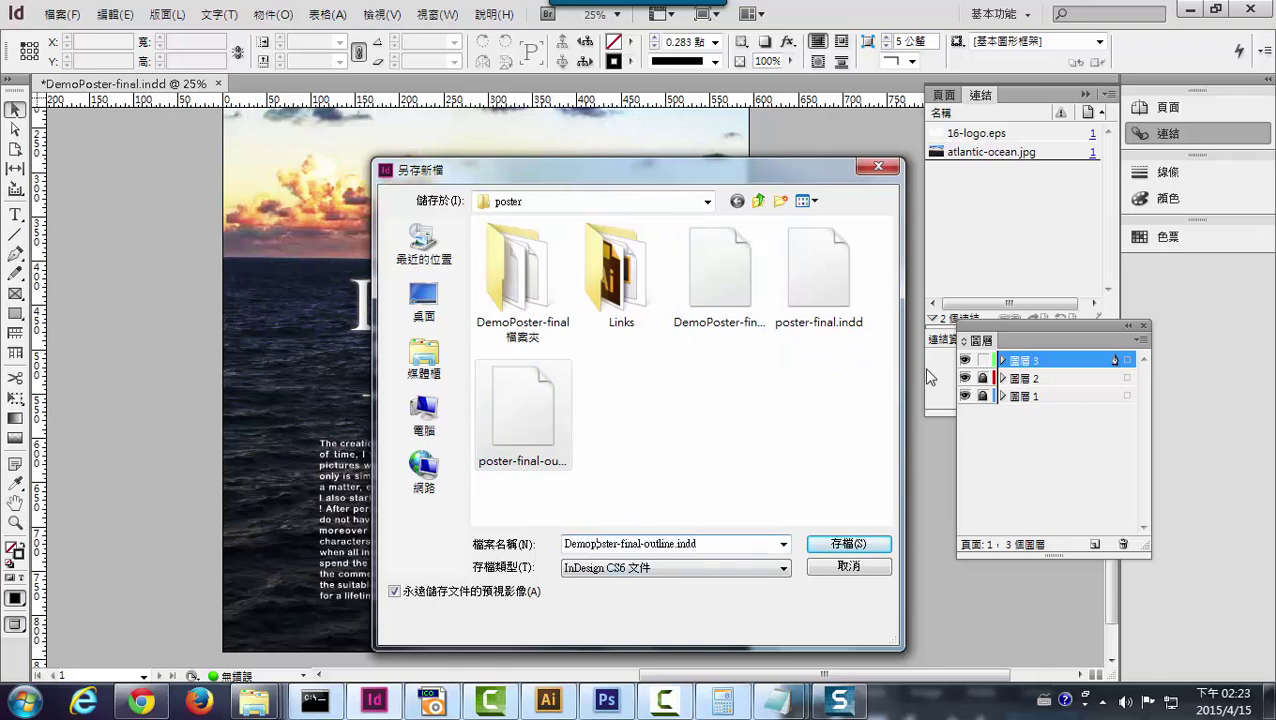
pyautogui.press('Delete')
pyautogui.write('P')
pyautogui.click(846, 545)
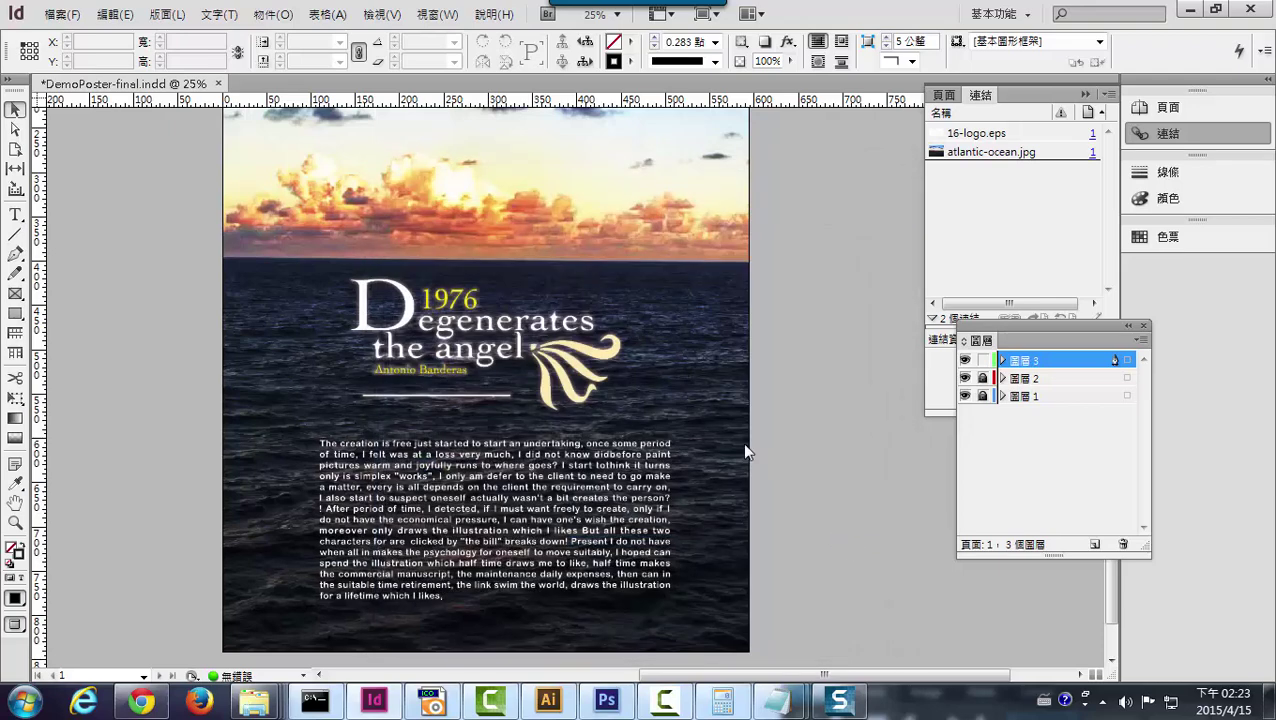
# - Capture a screen image of the Adobe PDF presets list with the [高品質列印] preset highlighted
pyautogui.click(60, 14)
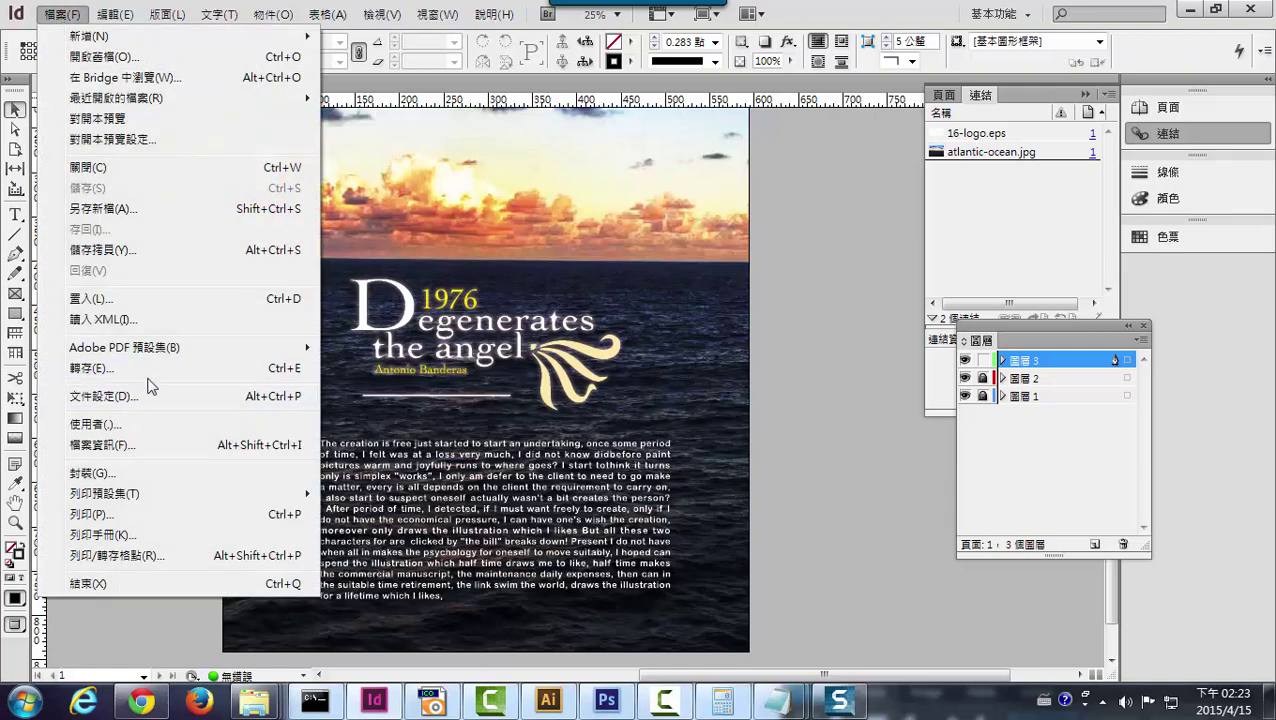
pyautogui.moveTo(195, 348)
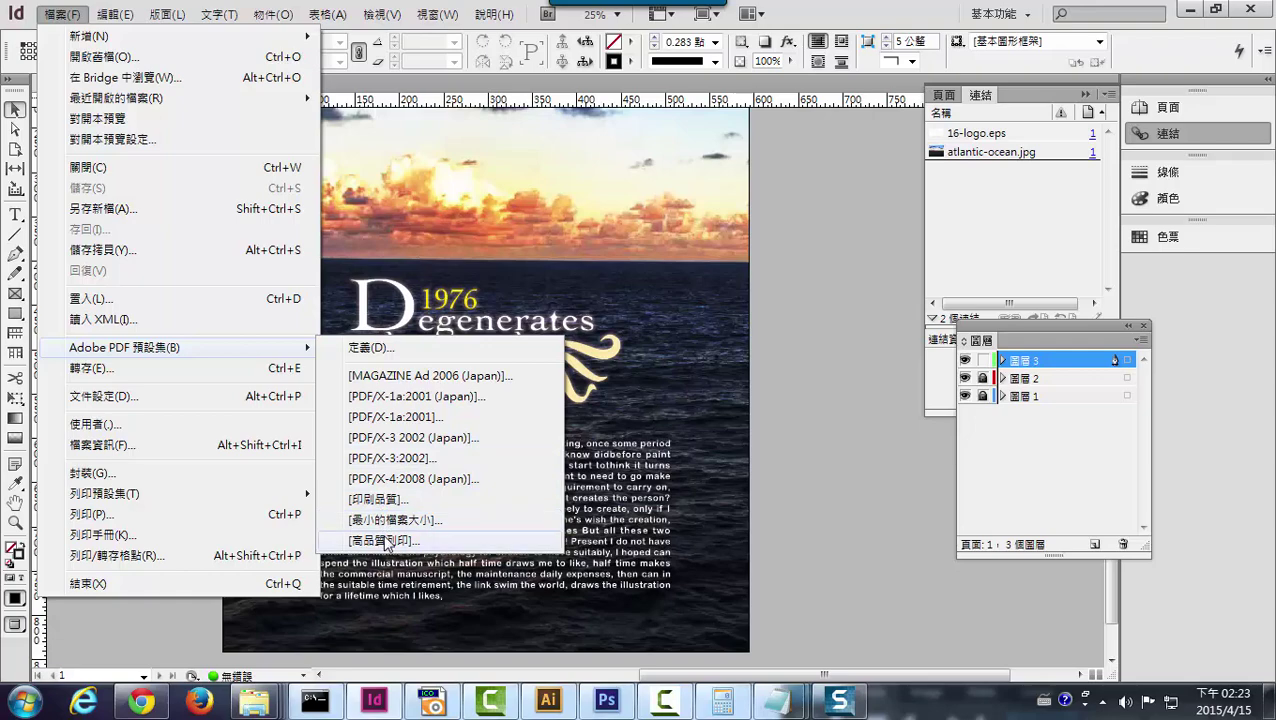
pyautogui.press('F1')
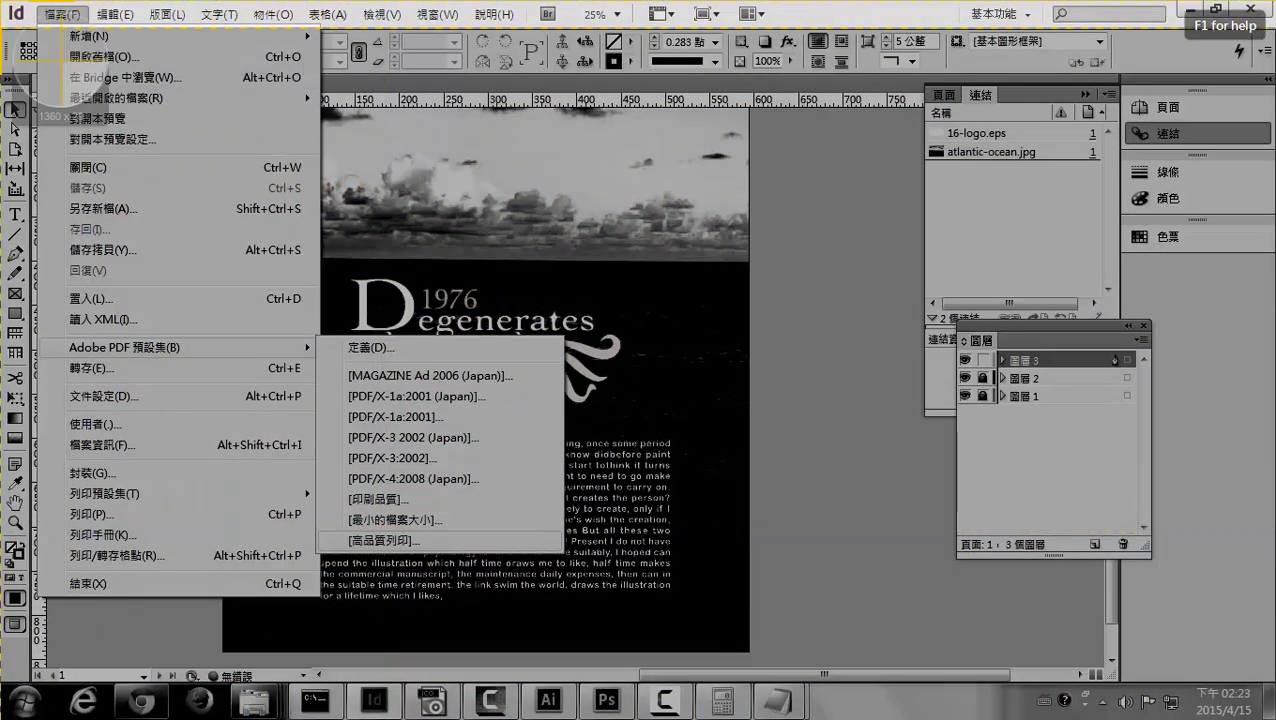
pyautogui.moveTo(0, 0); pyautogui.dragTo(585, 638)
pyautogui.click(645, 608)
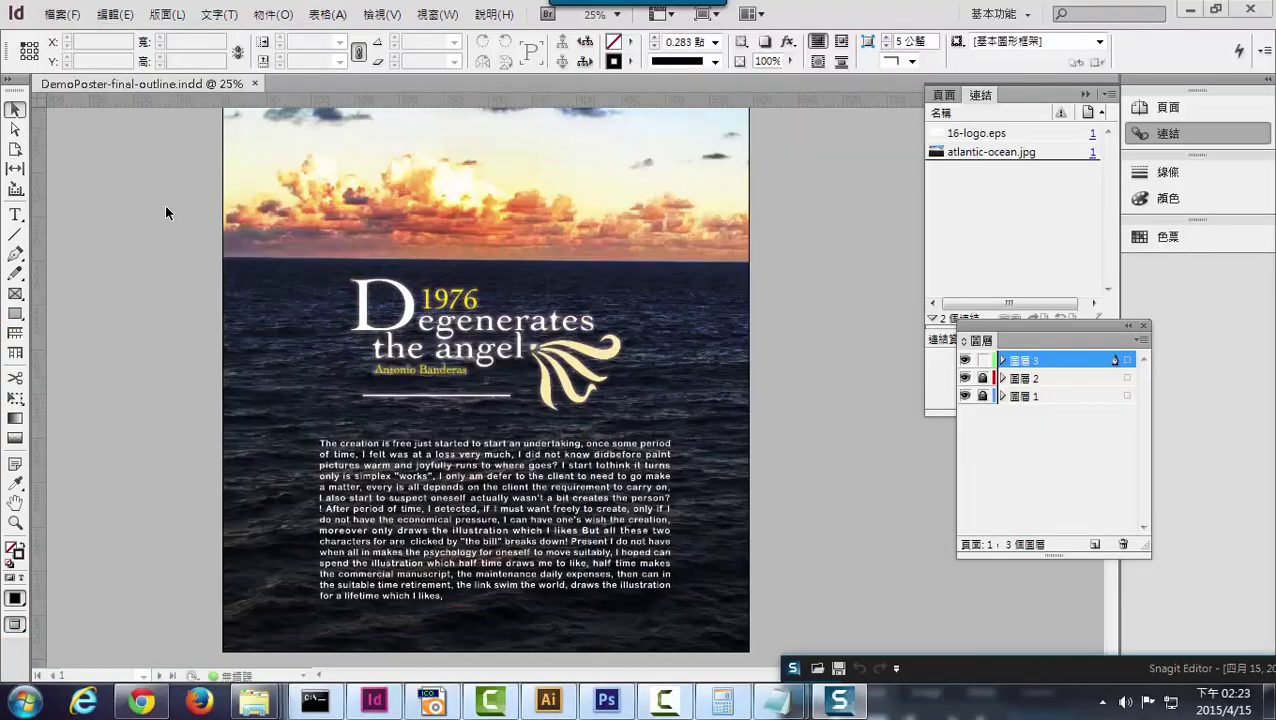
# - Export the poster as DemoPoster-final-outline.pdf with the [高品質列印] preset into the poster folder, reviewing the compression settings before exporting
pyautogui.click(60, 15)
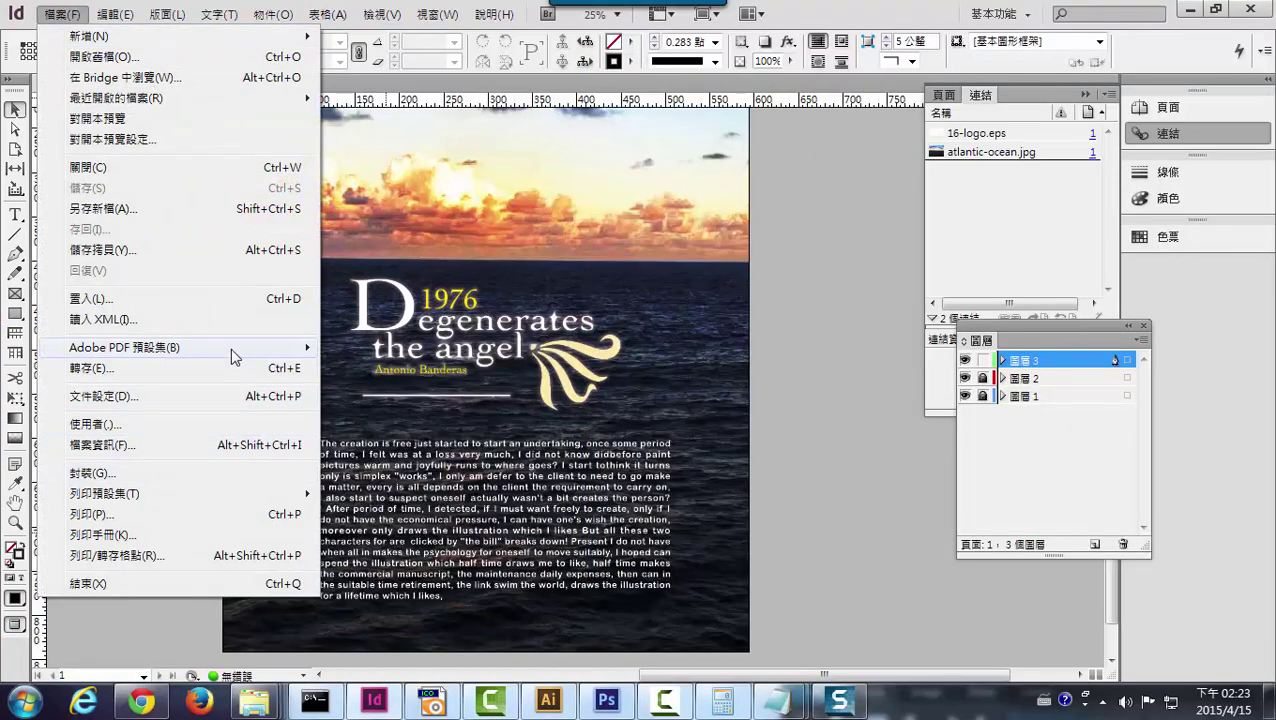
pyautogui.moveTo(232, 350)
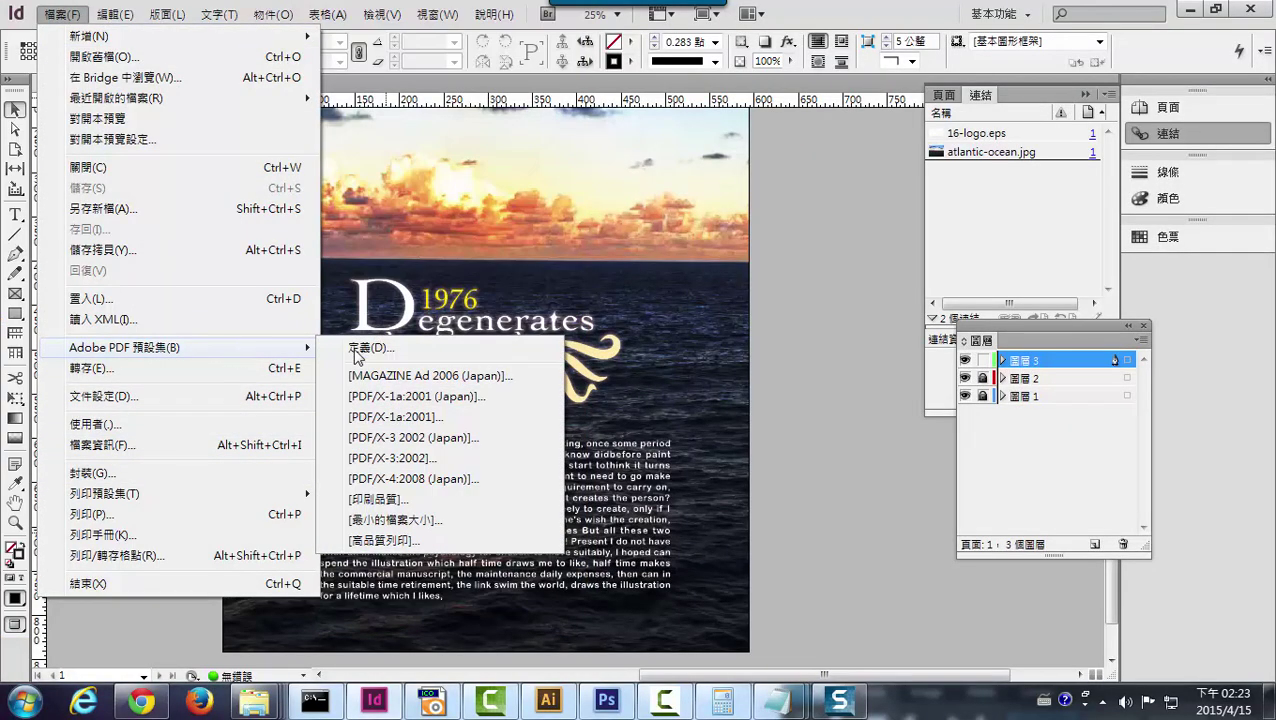
pyautogui.click(412, 539)
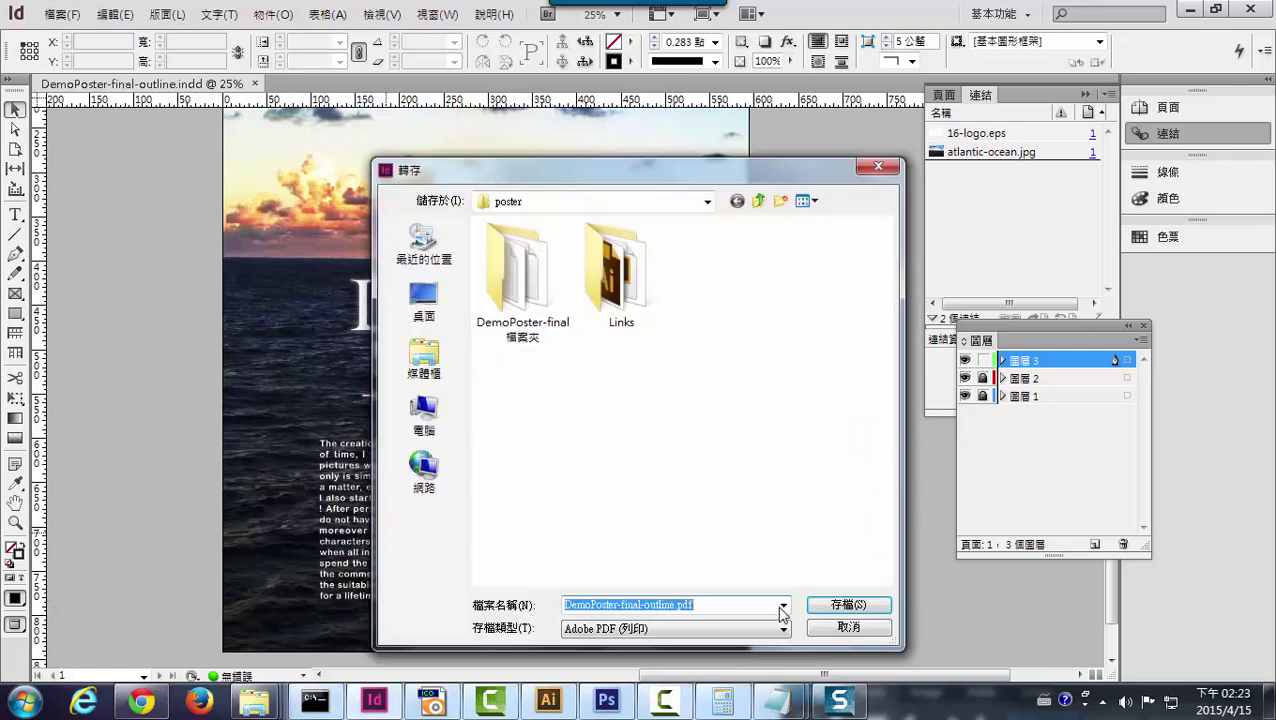
pyautogui.click(845, 606)
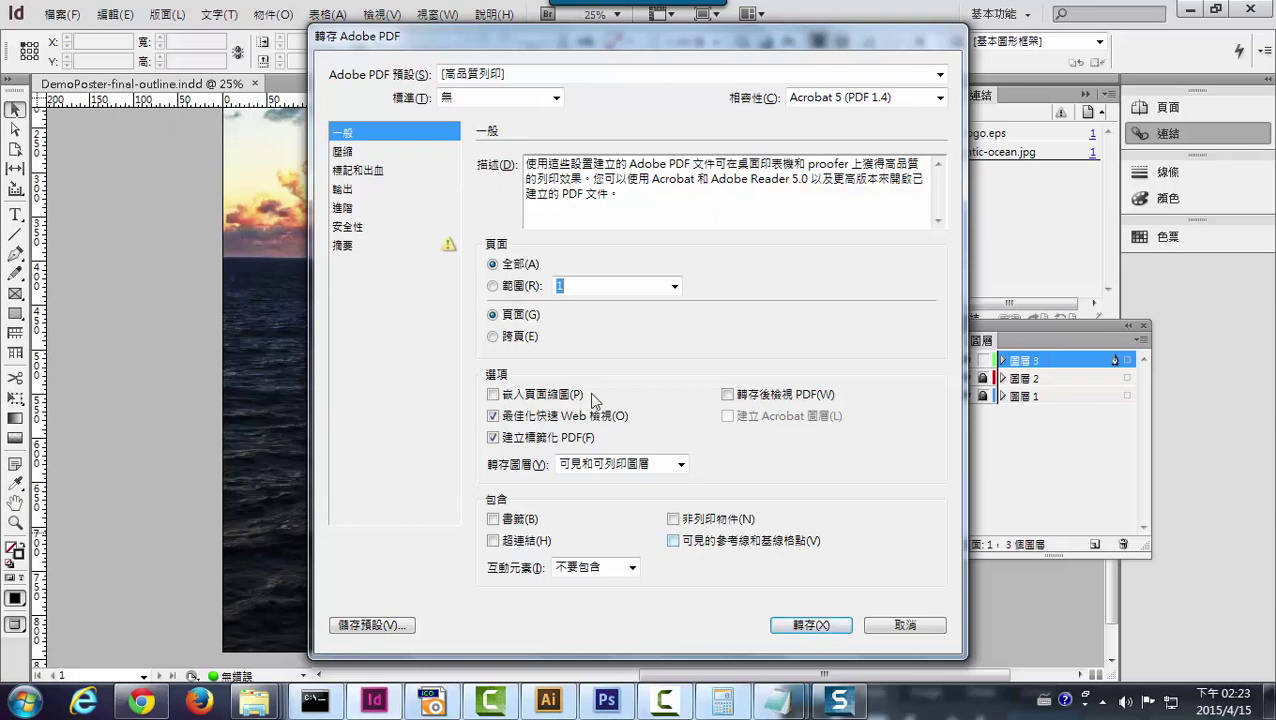
pyautogui.click(342, 154)
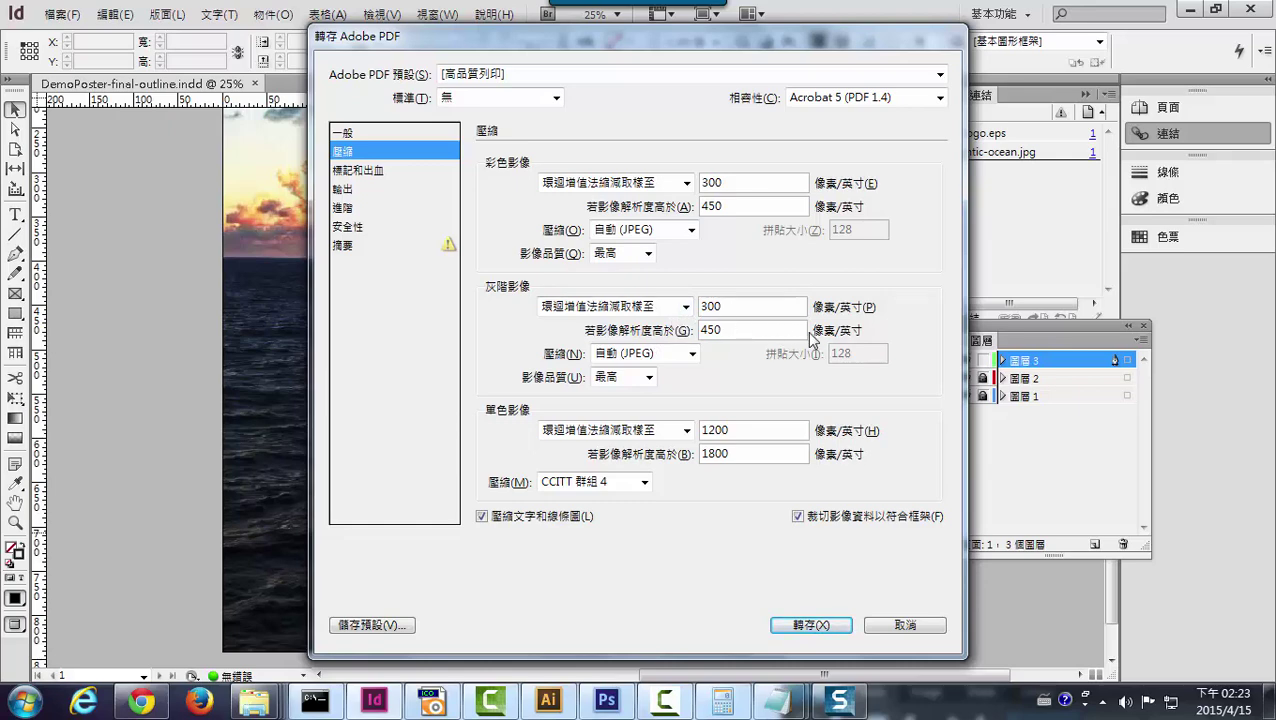
pyautogui.click(800, 627)
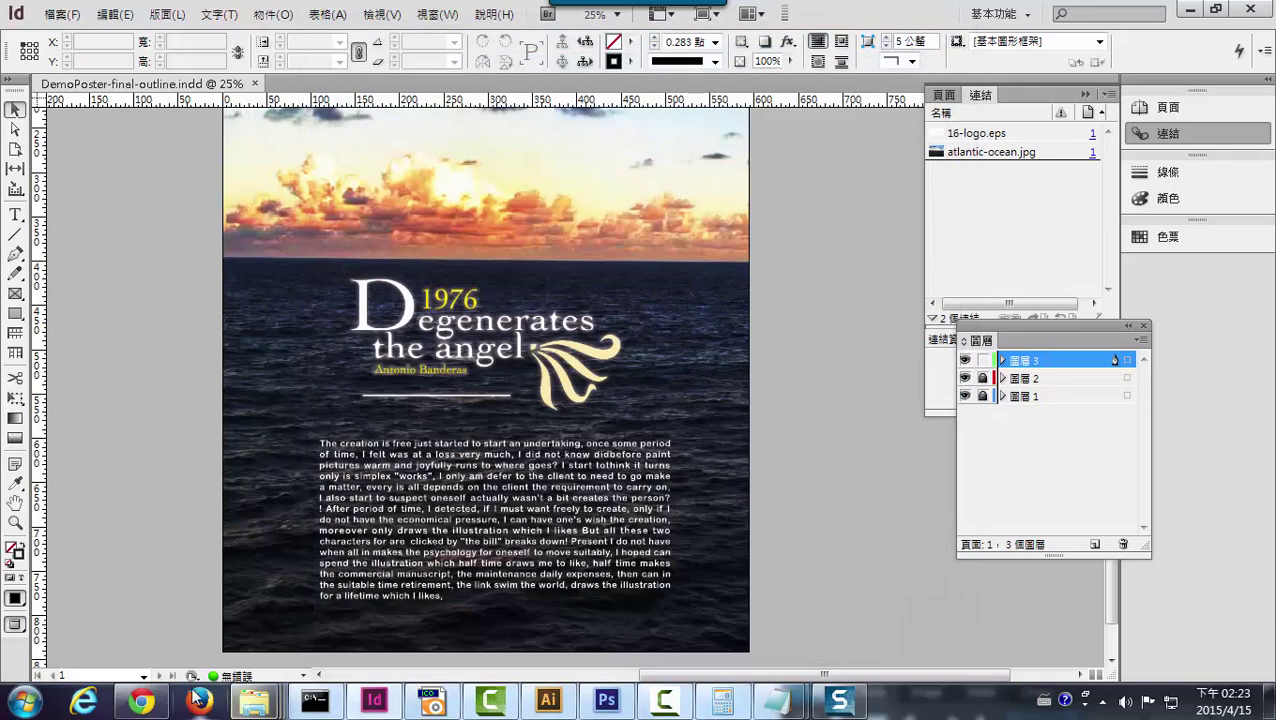
# - Open the exported DemoPoster-final-outline.pdf from the poster folder in Acrobat and examine the poster's image, title and body text
pyautogui.moveTo(285, 704)
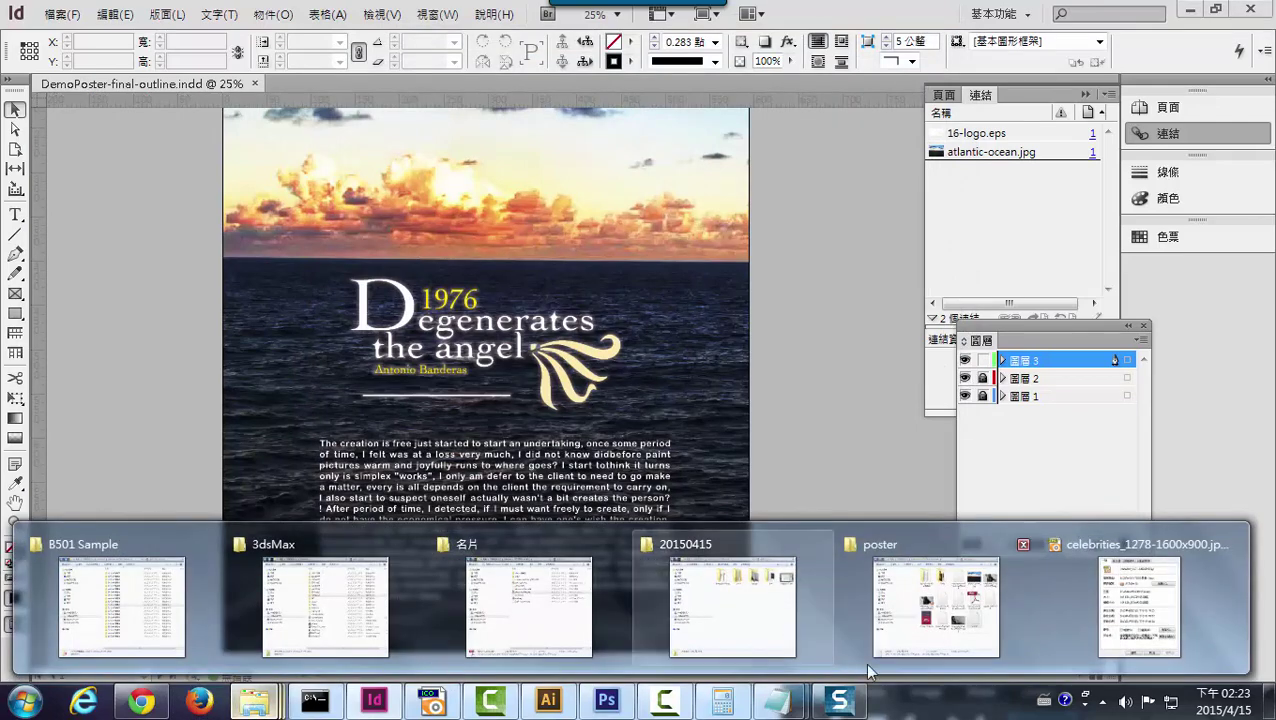
pyautogui.click(930, 600)
pyautogui.click(601, 563)
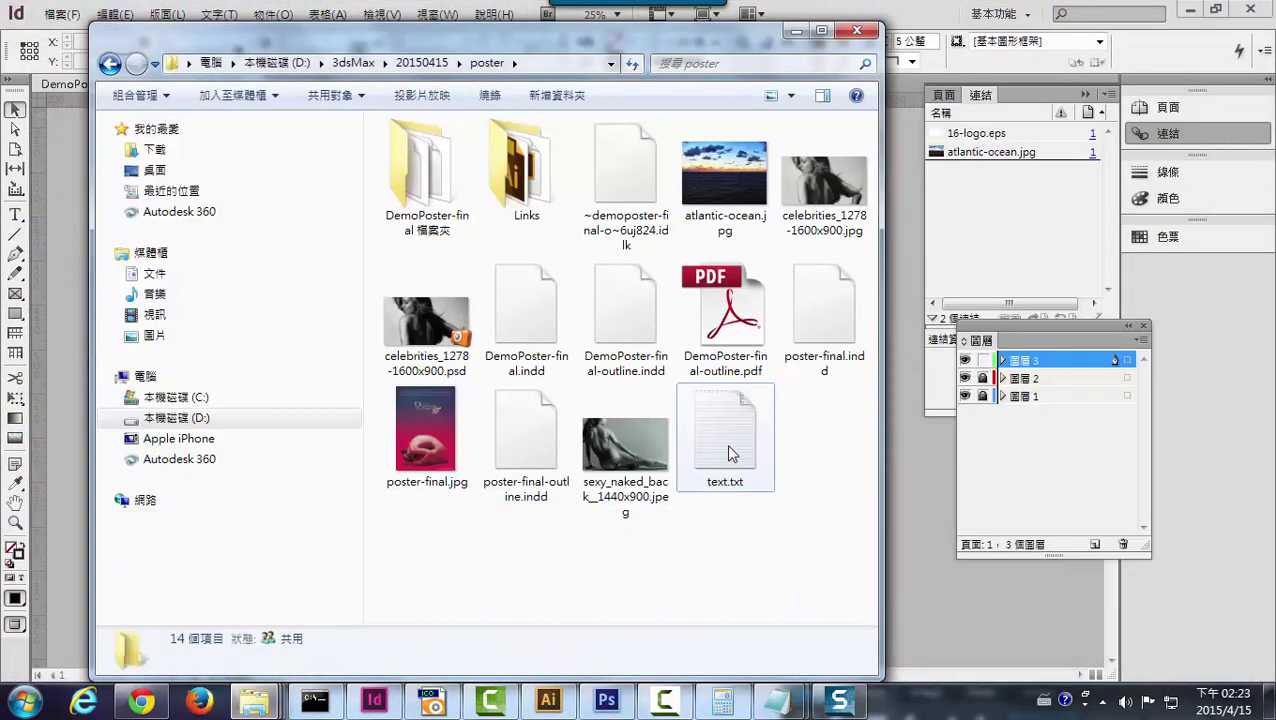
pyautogui.click(744, 333)
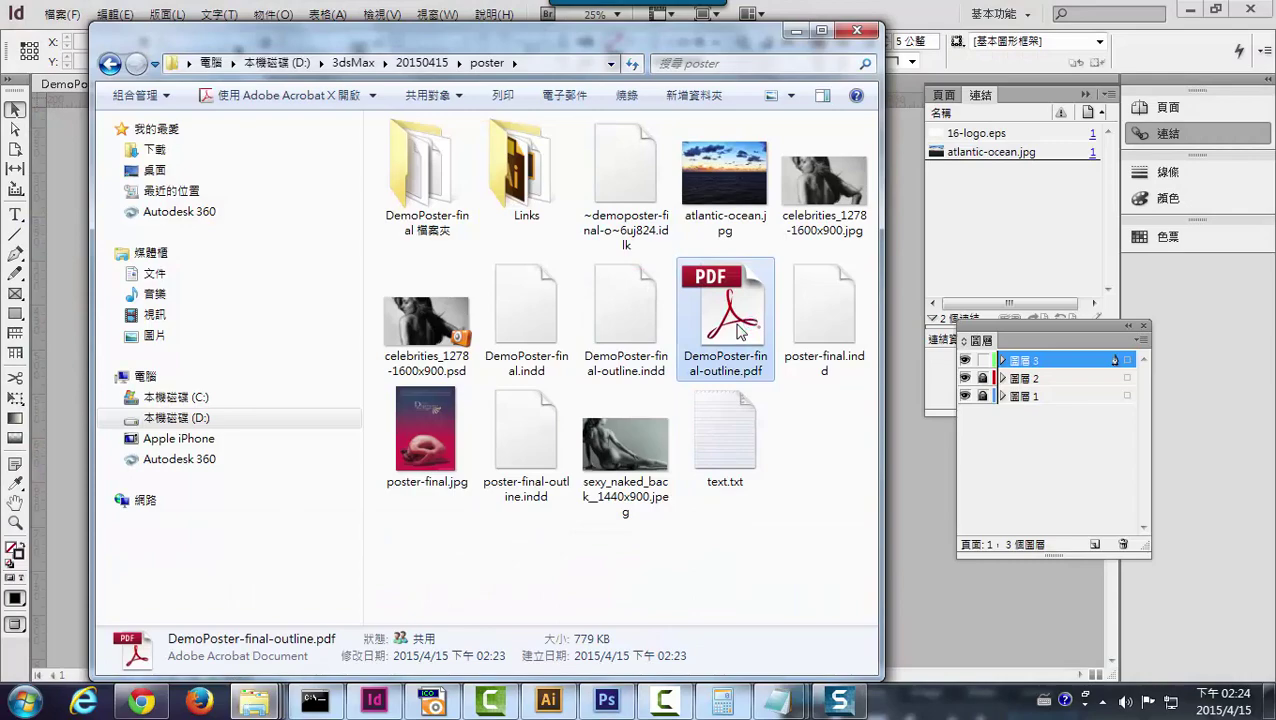
pyautogui.doubleClick(714, 300)
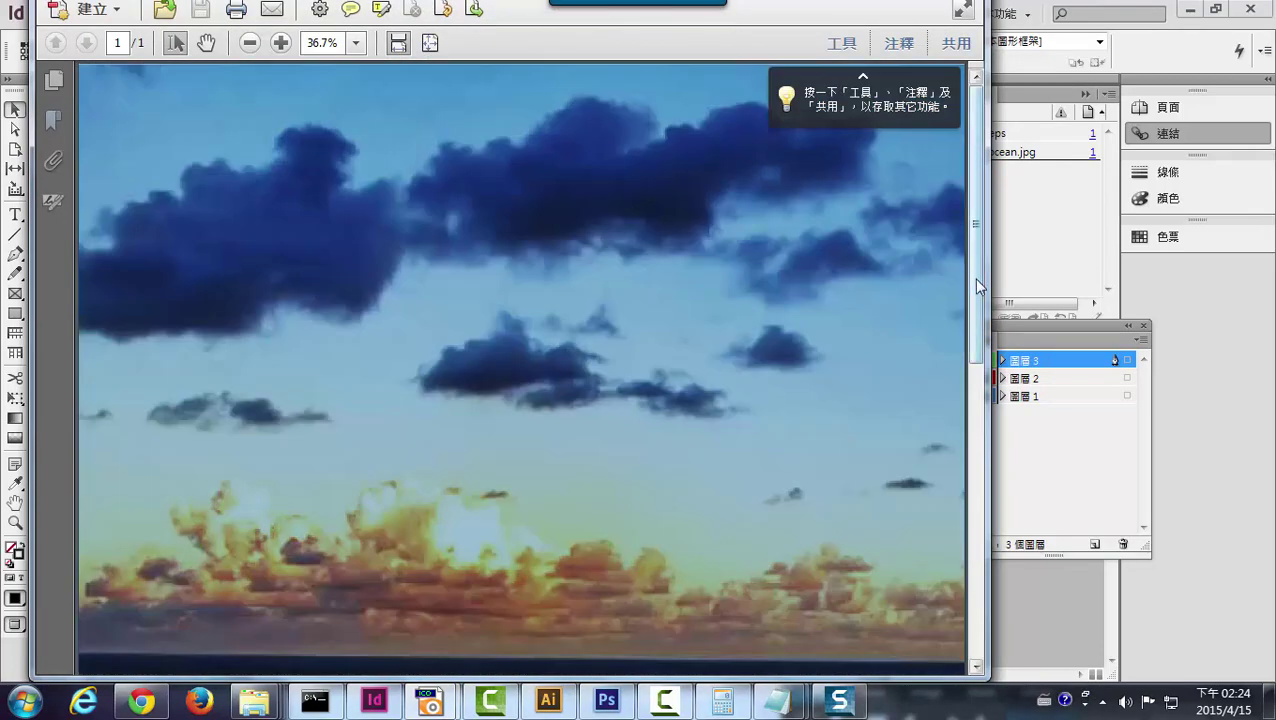
pyautogui.moveTo(973, 278); pyautogui.dragTo(971, 526)
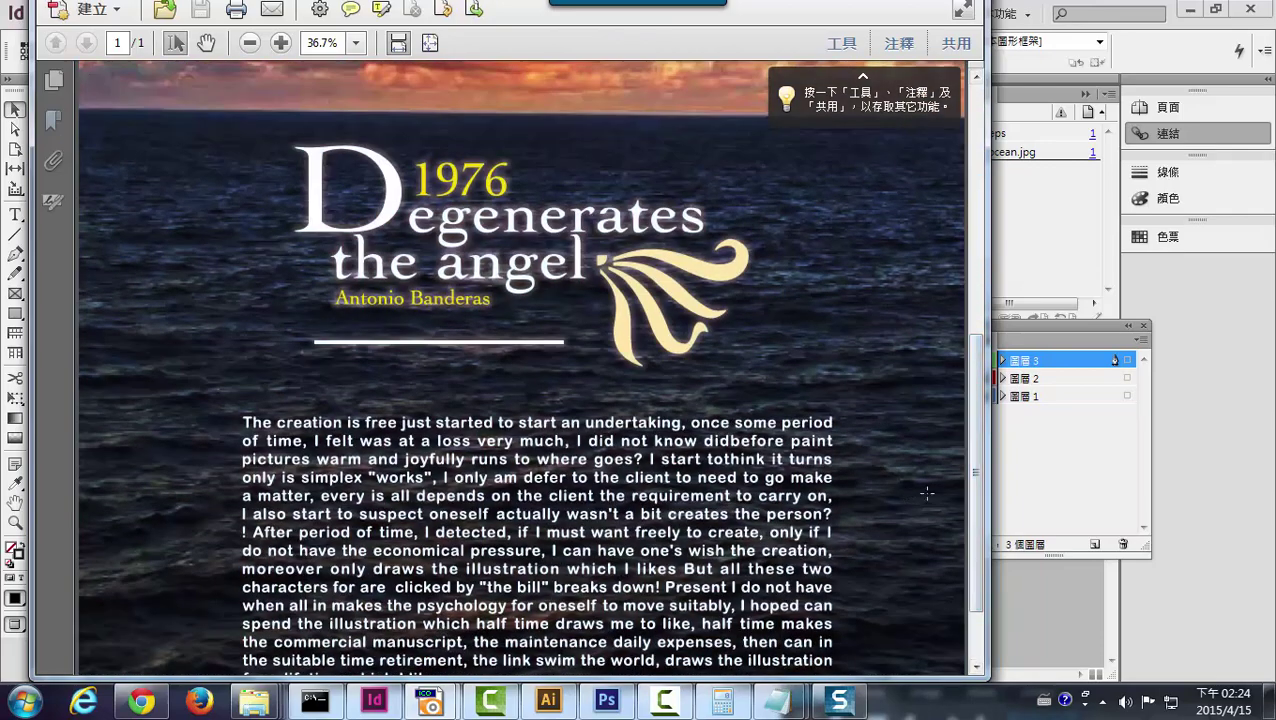
pyautogui.scroll(-3, 910, 495)
pyautogui.scroll(10, 900, 488)
pyautogui.scroll(2, 897, 483)
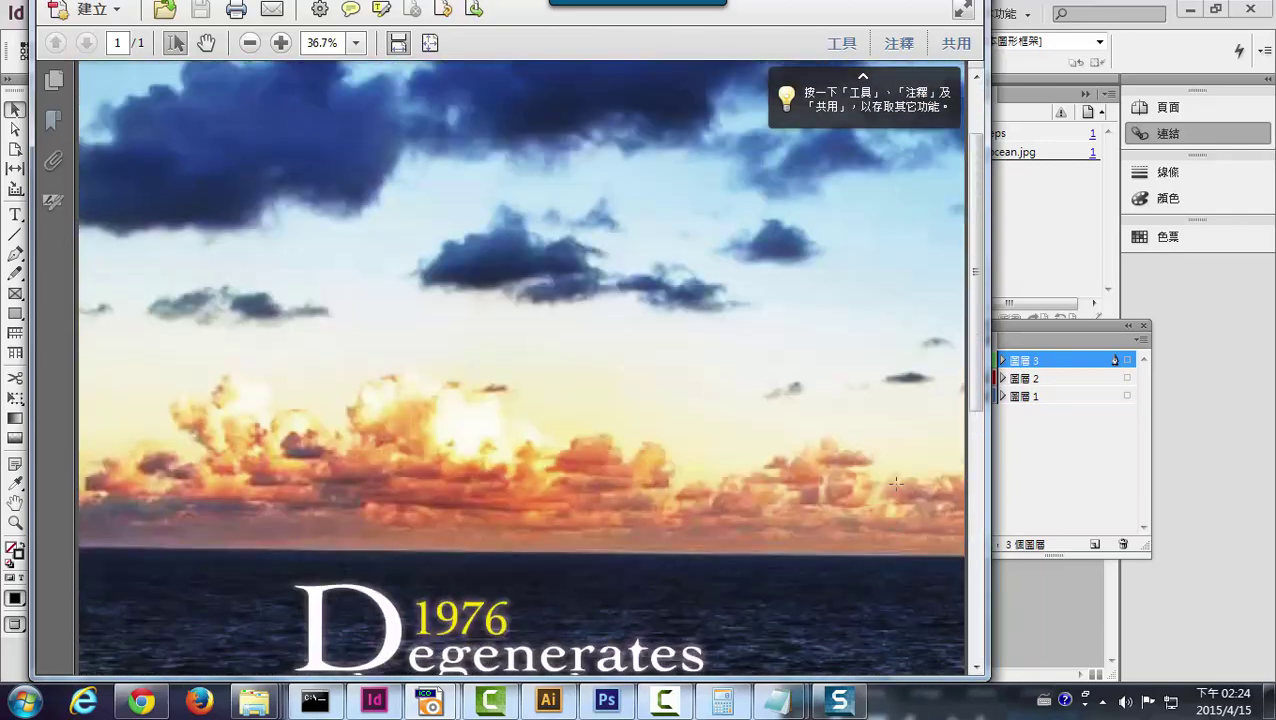
pyautogui.scroll(-3, 897, 484)
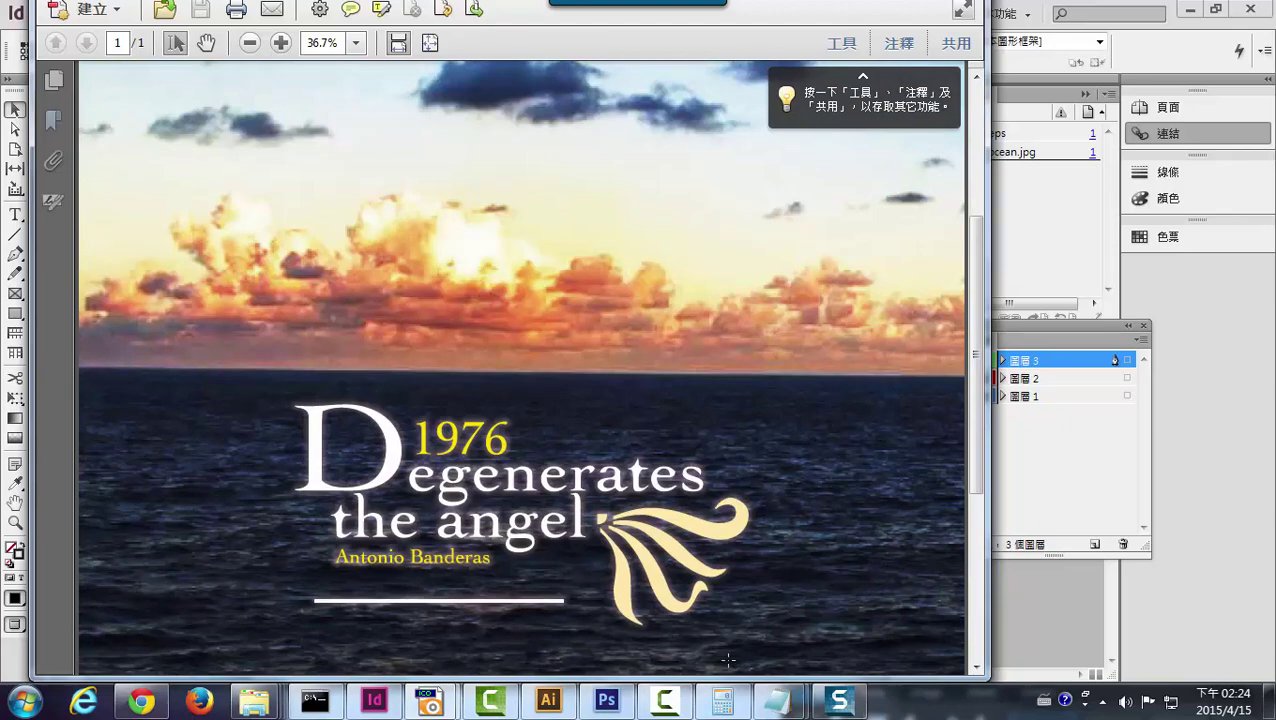